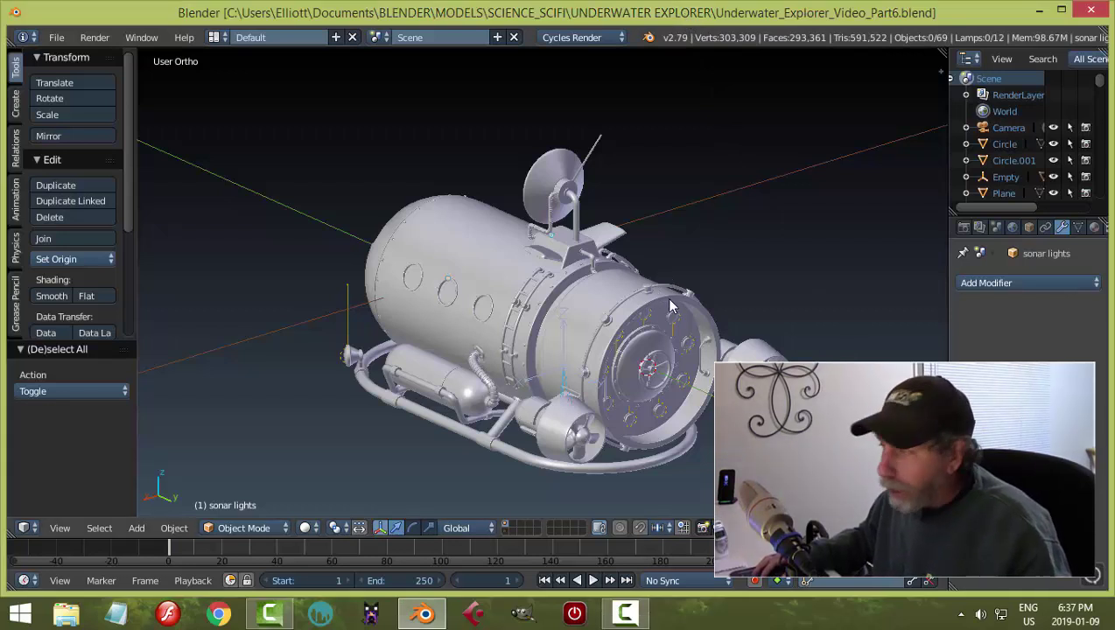
Step: Examine the submarine from its lighted end, along the portholes and ladder, to the rounded hull end
{"action": "mouse_move", "coordinate": [709, 287]}
{"action": "middle_mouse_down"}
{"action": "mouse_move", "coordinate": [630, 293]}
{"action": "mouse_move", "coordinate": [791, 309]}
{"action": "mouse_move", "coordinate": [711, 274]}
{"action": "middle_mouse_up"}
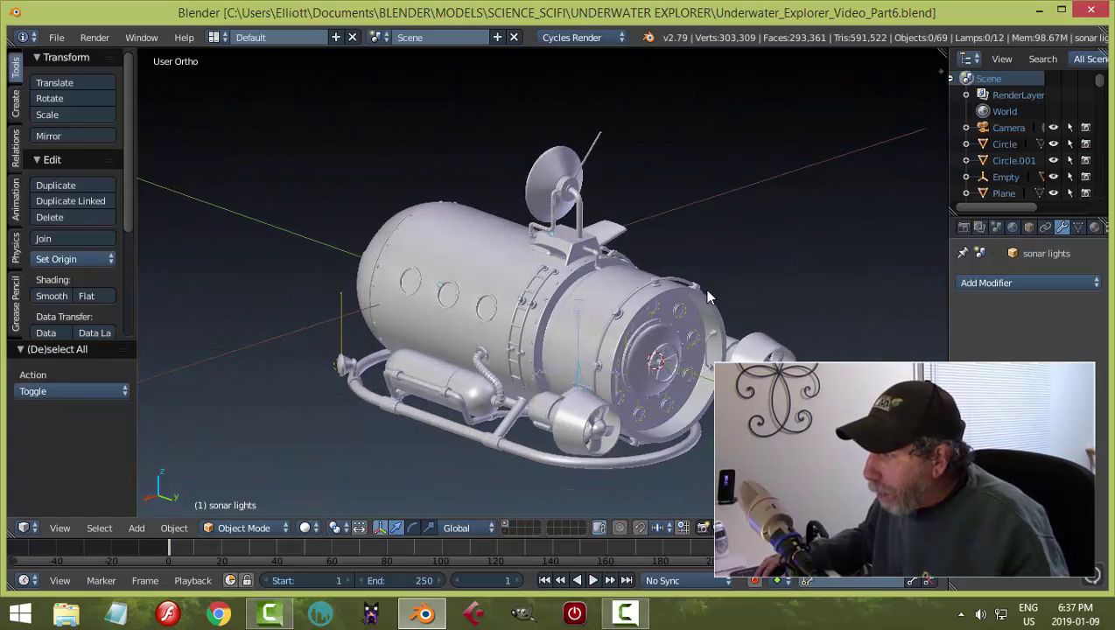
{"action": "scroll", "coordinate": [695, 310], "scroll_direction": "up", "scroll_amount": 1}
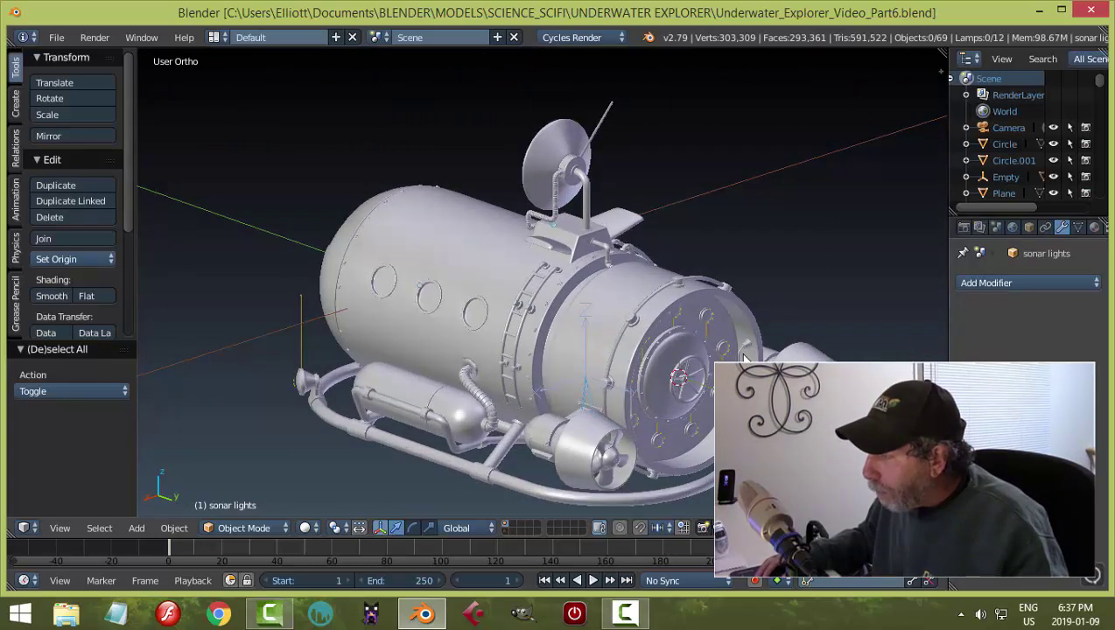
{"action": "middle_click_drag", "start_coordinate": [744, 357], "coordinate": [700, 324]}
{"action": "scroll", "coordinate": [697, 322], "scroll_direction": "up", "scroll_amount": 2}
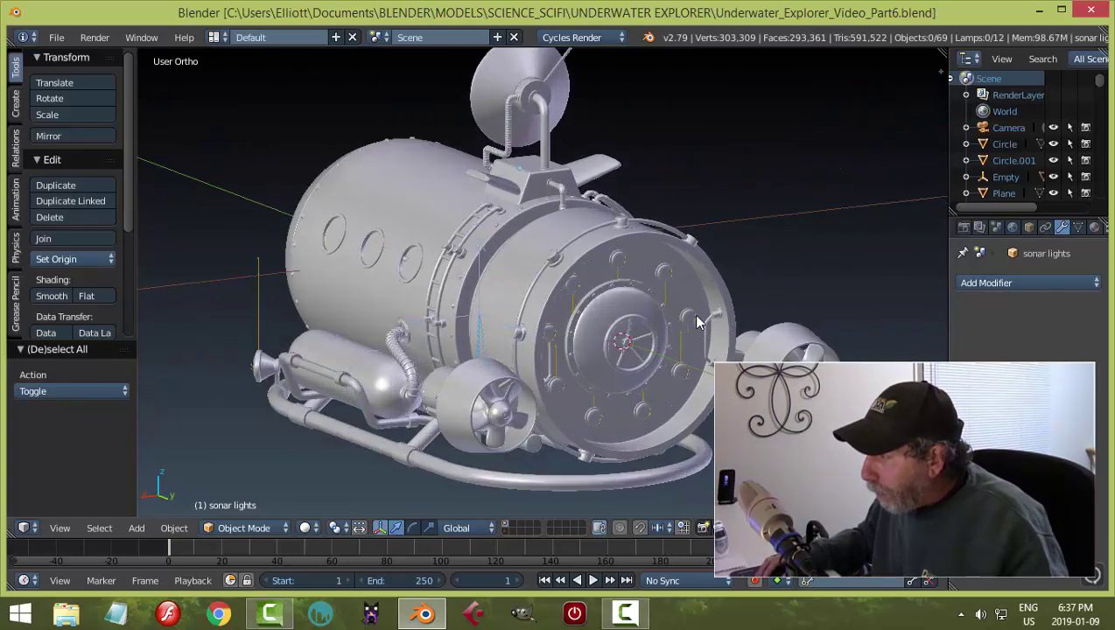
{"action": "scroll", "coordinate": [634, 279], "scroll_direction": "up", "scroll_amount": 1}
{"action": "right_click", "coordinate": [631, 258]}
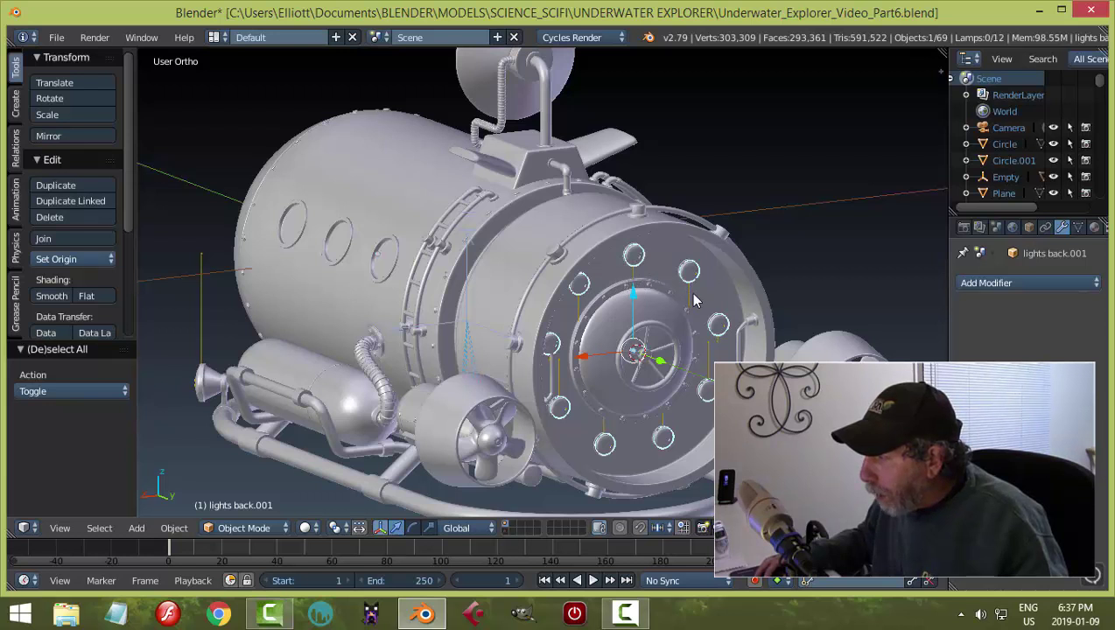
{"action": "middle_click_drag", "start_coordinate": [391, 359], "coordinate": [401, 367]}
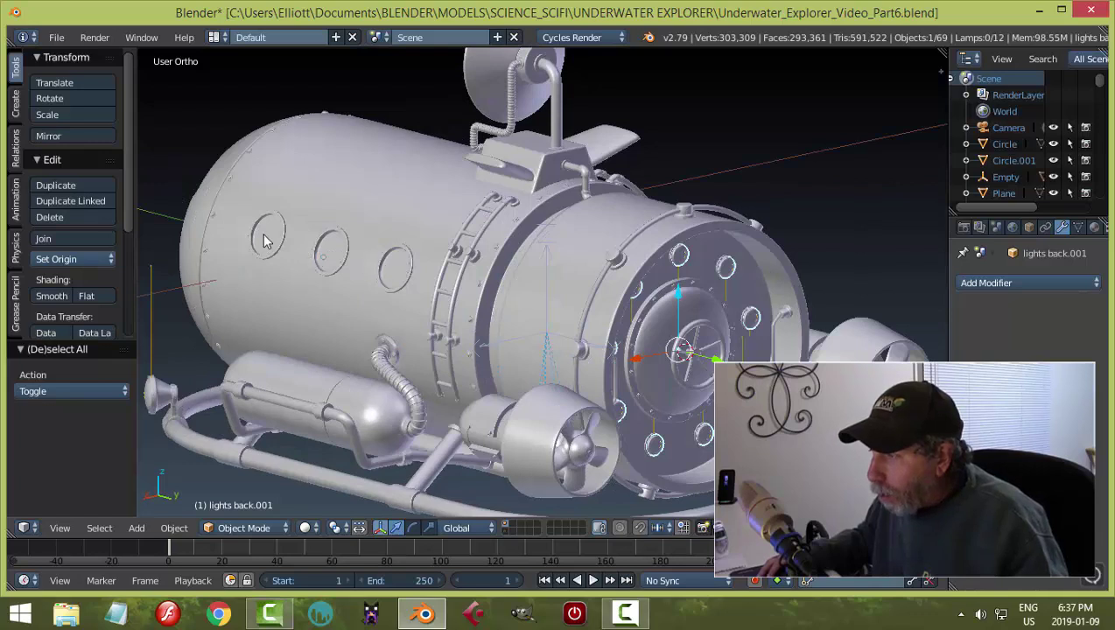
{"action": "middle_click_drag", "start_coordinate": [392, 247], "coordinate": [410, 256]}
{"action": "mouse_move", "coordinate": [542, 293]}
{"action": "middle_mouse_down"}
{"action": "mouse_move", "coordinate": [476, 282]}
{"action": "mouse_move", "coordinate": [512, 277]}
{"action": "mouse_move", "coordinate": [592, 297]}
{"action": "mouse_move", "coordinate": [720, 287]}
{"action": "mouse_move", "coordinate": [545, 305]}
{"action": "middle_mouse_up"}
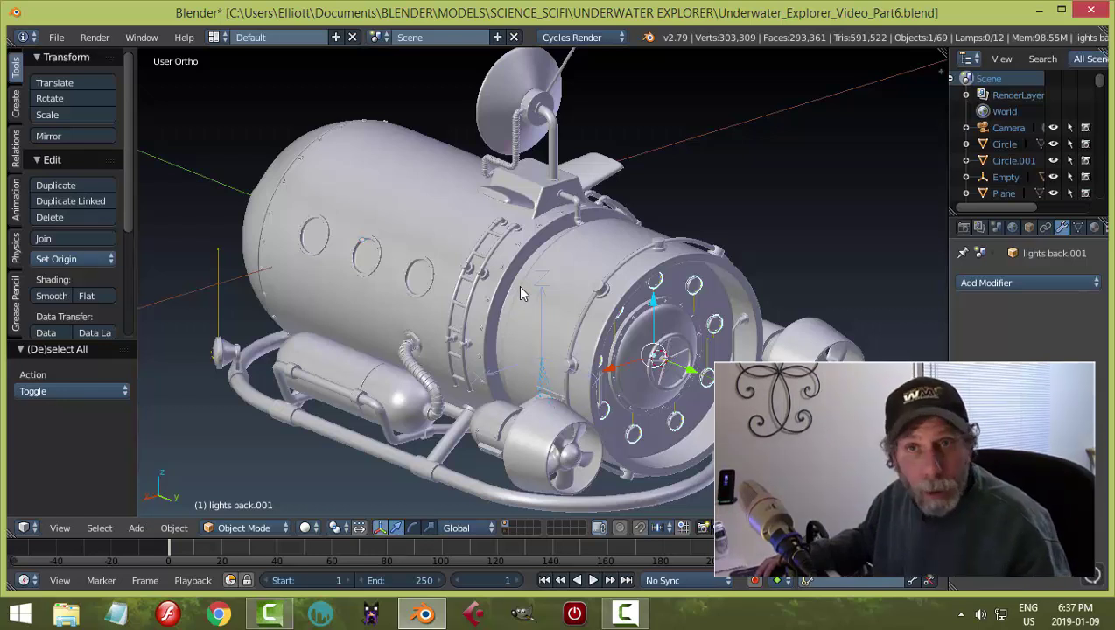
{"action": "middle_click_drag", "start_coordinate": [485, 230], "coordinate": [649, 237]}
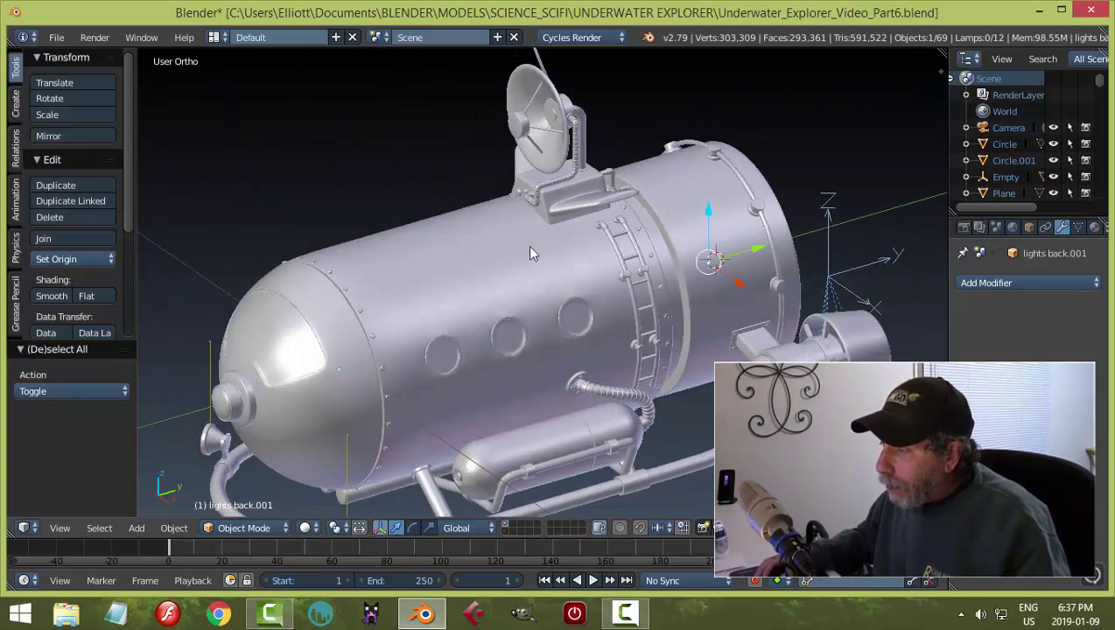
{"action": "middle_click_drag", "start_coordinate": [530, 253], "coordinate": [586, 257]}
{"action": "scroll", "coordinate": [575, 262], "scroll_direction": "up", "scroll_amount": 2}
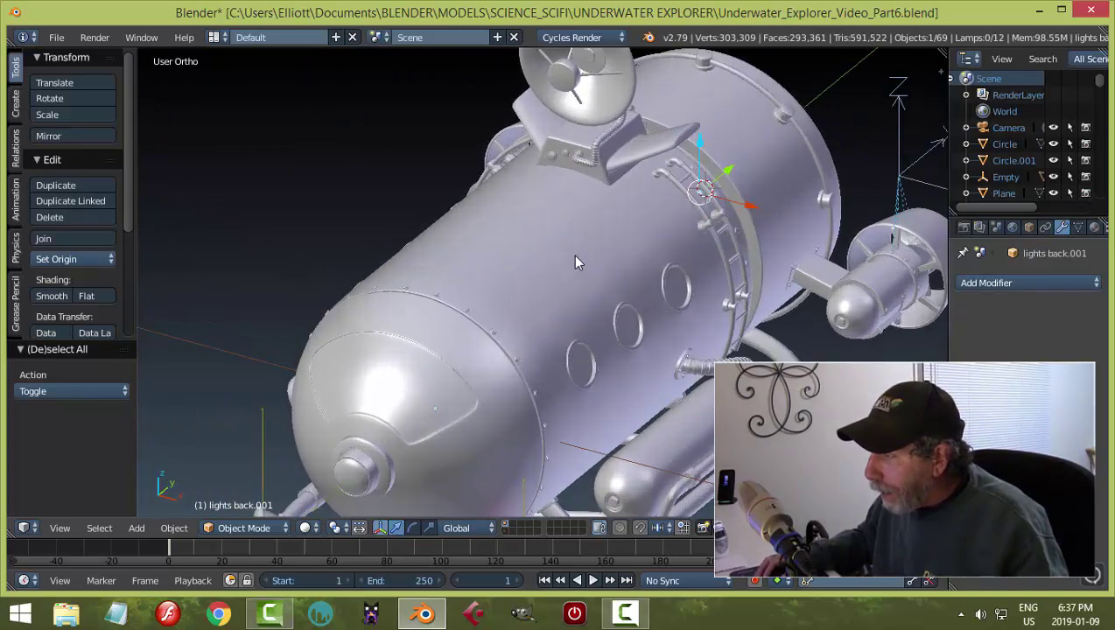
{"action": "scroll", "coordinate": [575, 256], "scroll_direction": "down", "scroll_amount": 1}
{"action": "middle_click_drag", "start_coordinate": [577, 274], "coordinate": [566, 265], "text": "shift"}
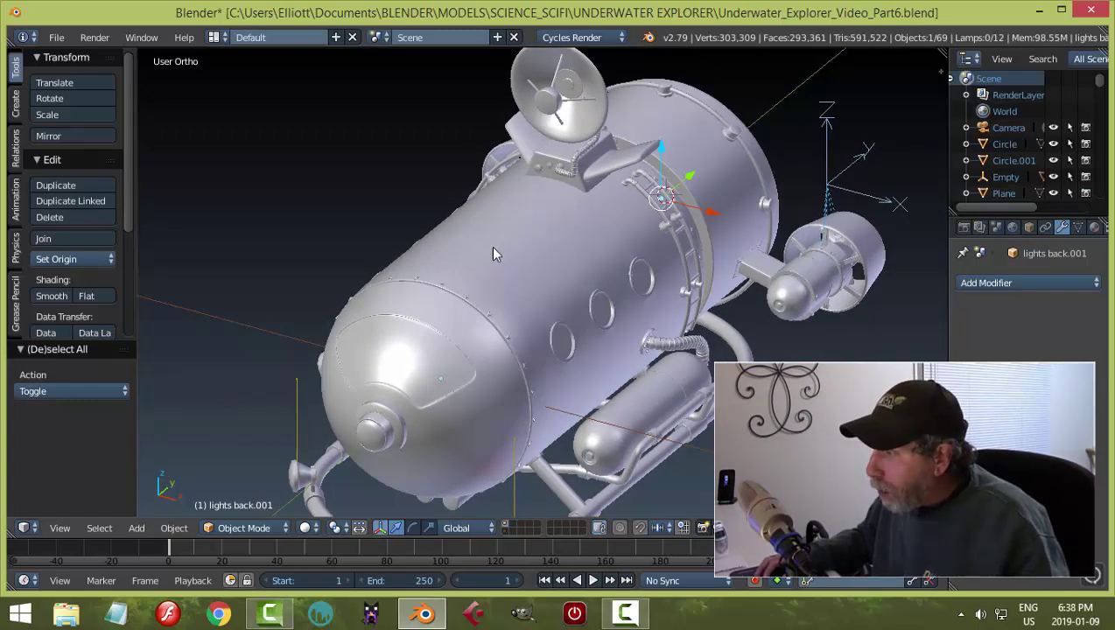
Step: Select a four-by-four block of faces on top of the ship body mesh, centred near the rounded end
{"action": "right_click", "coordinate": [545, 253]}
{"action": "key", "text": "Tab"}
{"action": "left_click", "coordinate": [650, 249]}
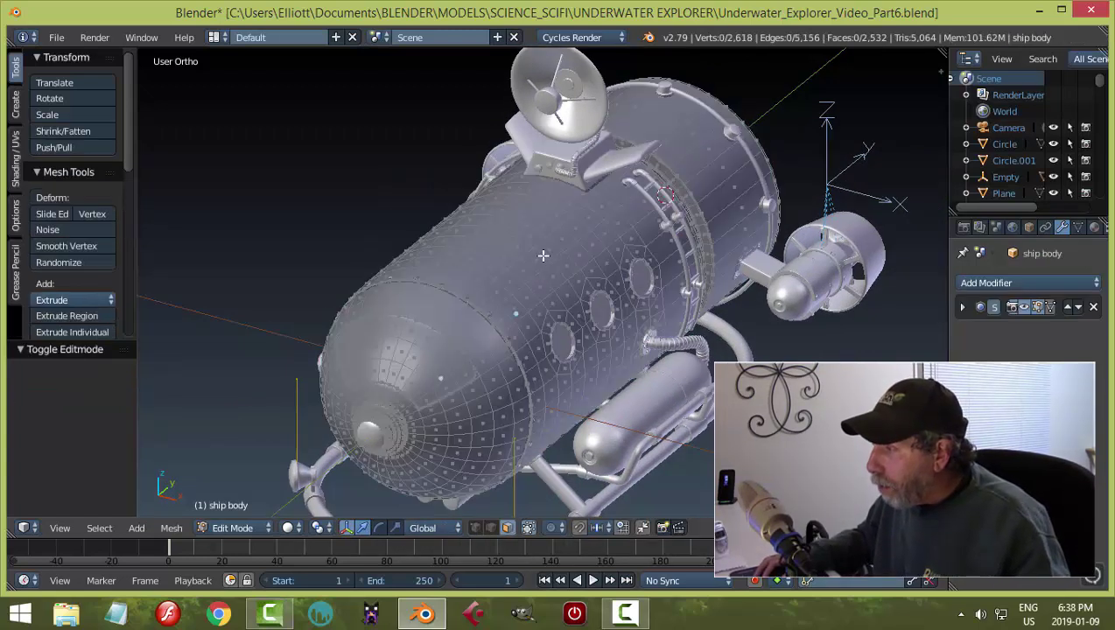
{"action": "middle_click_drag", "start_coordinate": [543, 256], "coordinate": [579, 272]}
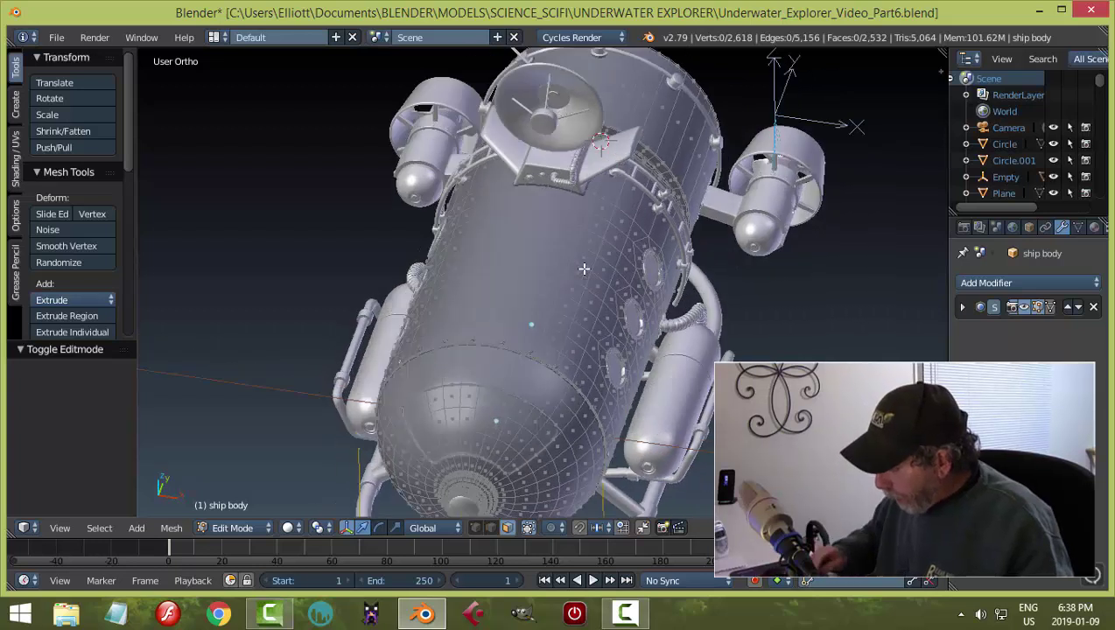
{"action": "key", "text": "KP_7"}
{"action": "middle_click_drag", "start_coordinate": [601, 441], "coordinate": [584, 287], "text": "shift"}
{"action": "scroll", "coordinate": [595, 334], "scroll_direction": "up", "scroll_amount": 3}
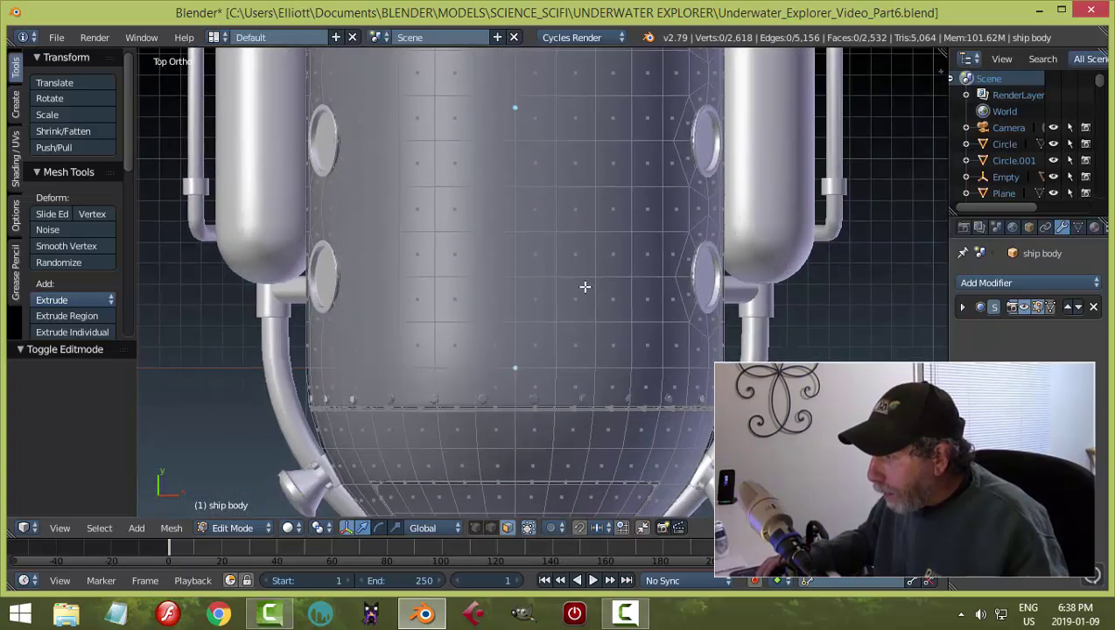
{"action": "key", "text": "c"}
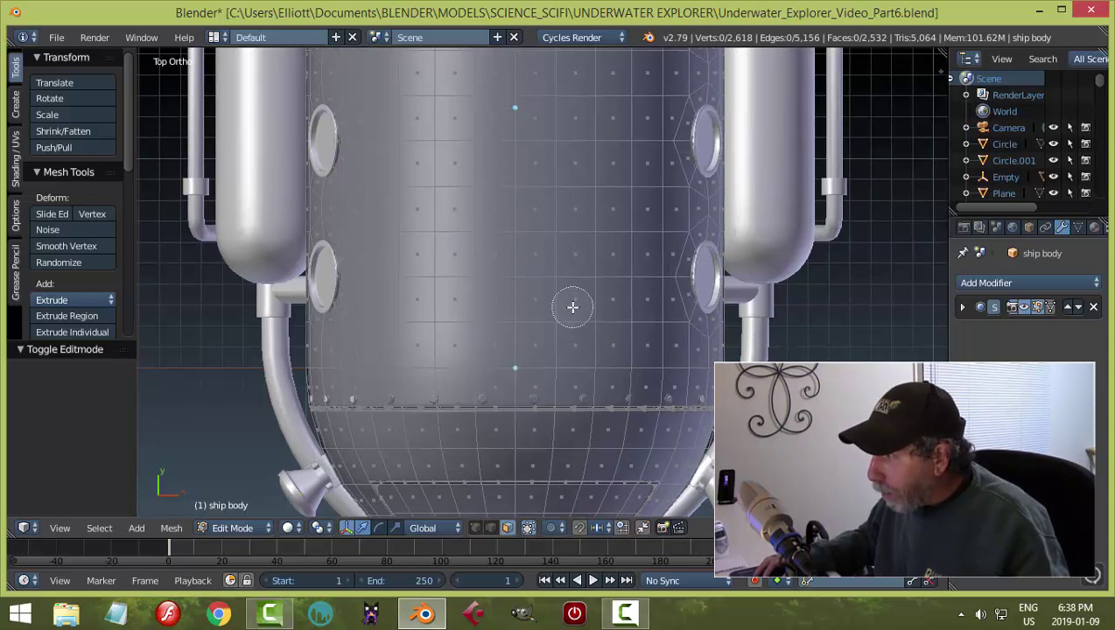
{"action": "mouse_move", "coordinate": [559, 298]}
{"action": "left_mouse_down"}
{"action": "mouse_move", "coordinate": [512, 299]}
{"action": "mouse_move", "coordinate": [505, 280]}
{"action": "mouse_move", "coordinate": [561, 252]}
{"action": "mouse_move", "coordinate": [538, 214]}
{"action": "mouse_move", "coordinate": [483, 216]}
{"action": "mouse_move", "coordinate": [547, 182]}
{"action": "mouse_move", "coordinate": [559, 196]}
{"action": "left_mouse_up"}
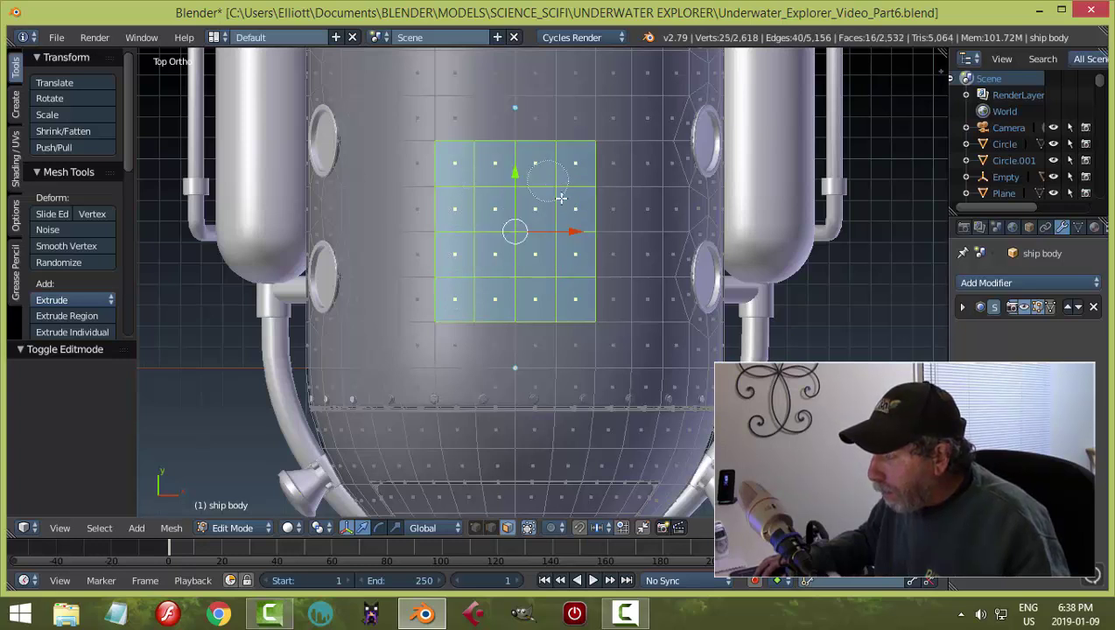
{"action": "right_click", "coordinate": [564, 235]}
Step: Separate the selected hull faces into their own object and return to Object Mode
{"action": "scroll", "coordinate": [564, 235], "scroll_direction": "down", "scroll_amount": 5}
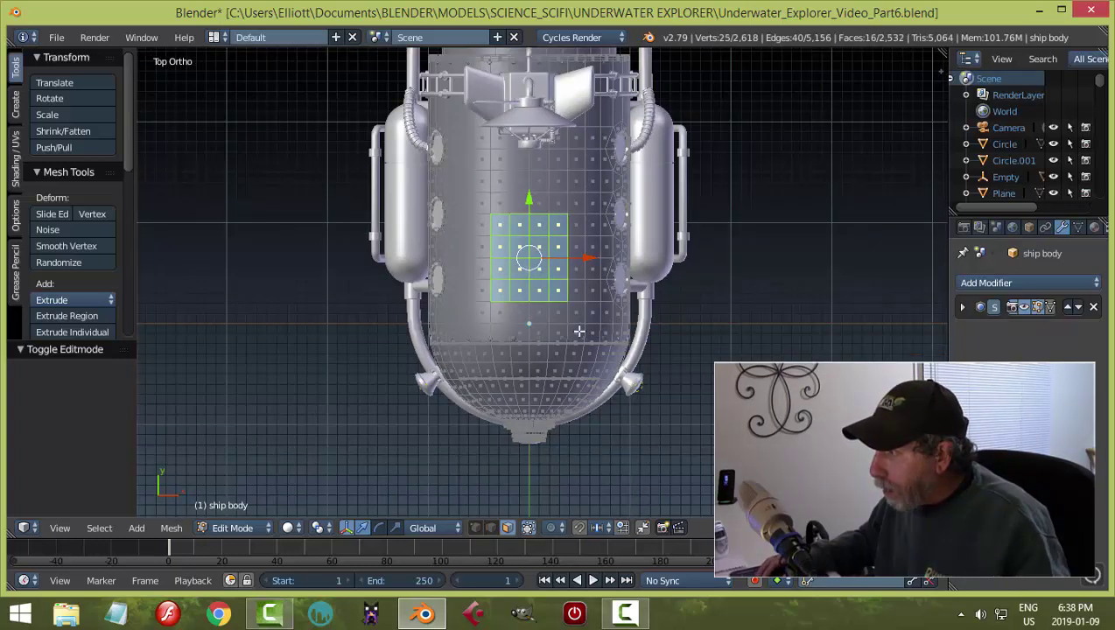
{"action": "middle_click_drag", "start_coordinate": [565, 235], "coordinate": [505, 253]}
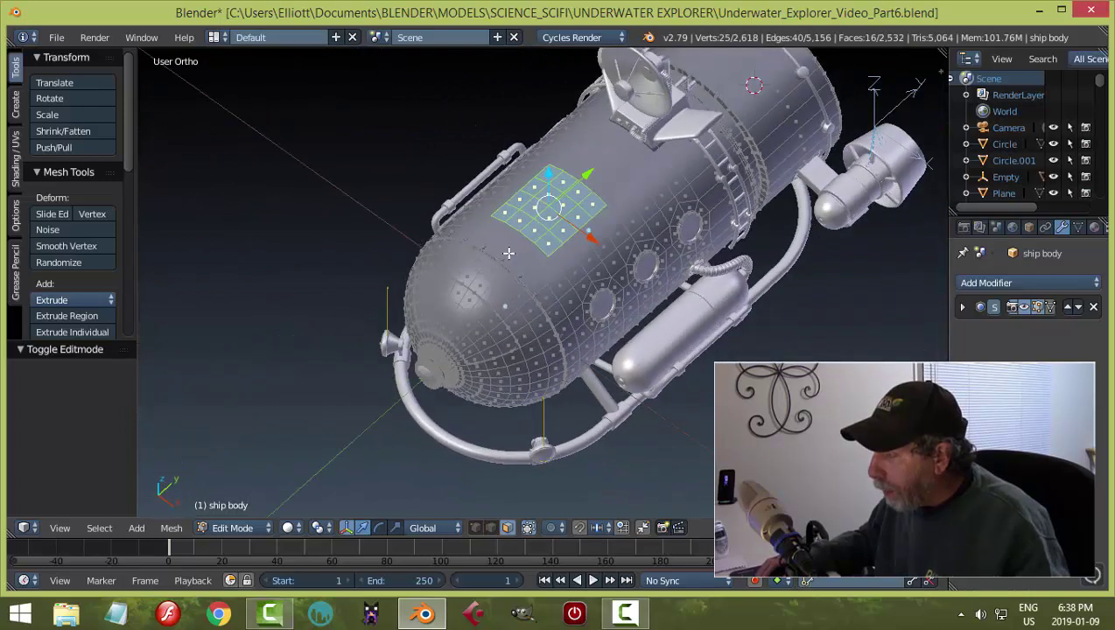
{"action": "scroll", "coordinate": [538, 251], "scroll_direction": "up", "scroll_amount": 4}
{"action": "middle_click_drag", "start_coordinate": [585, 261], "coordinate": [552, 264]}
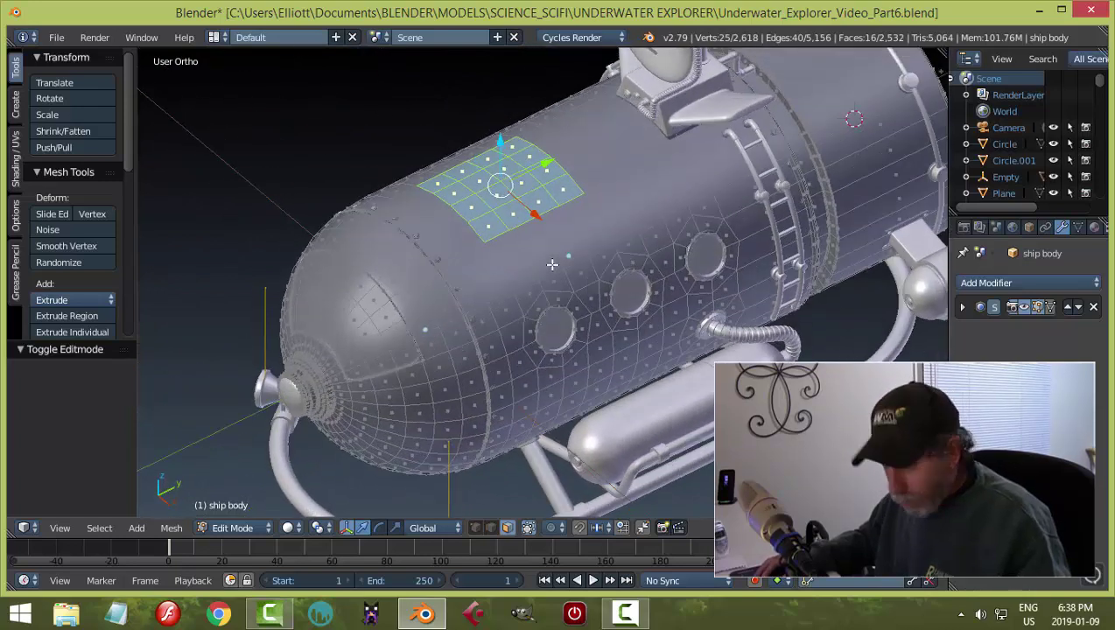
{"action": "key", "text": "p"}
{"action": "left_click", "coordinate": [552, 264]}
{"action": "key", "text": "Tab"}
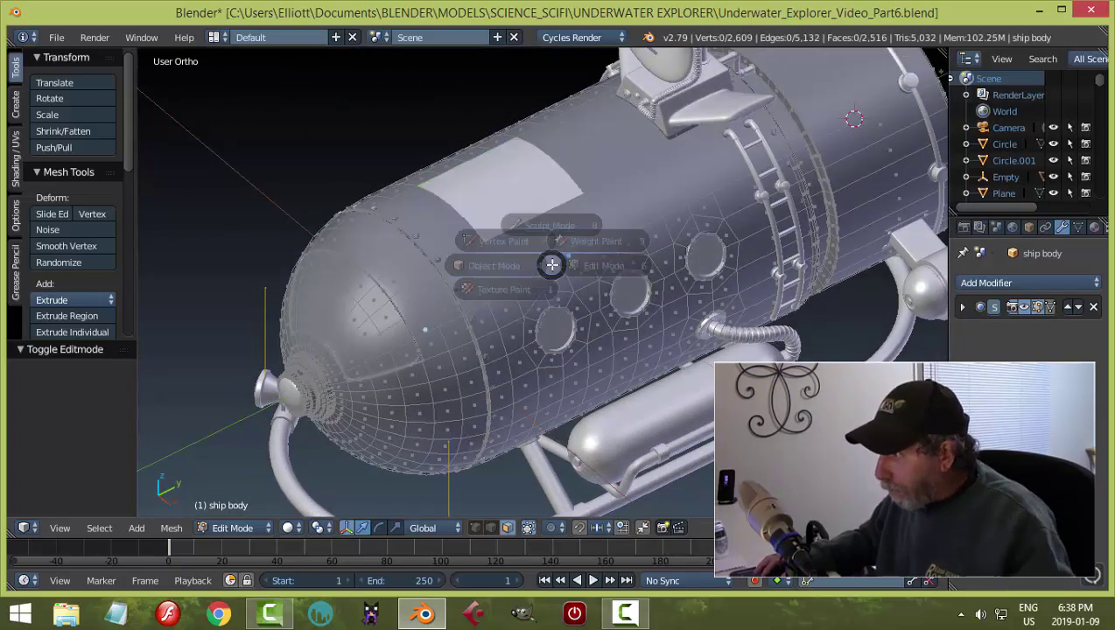
{"action": "left_click", "coordinate": [418, 273]}
Step: Hide the separated hatch panel on top of the hull
{"action": "right_click", "coordinate": [511, 202]}
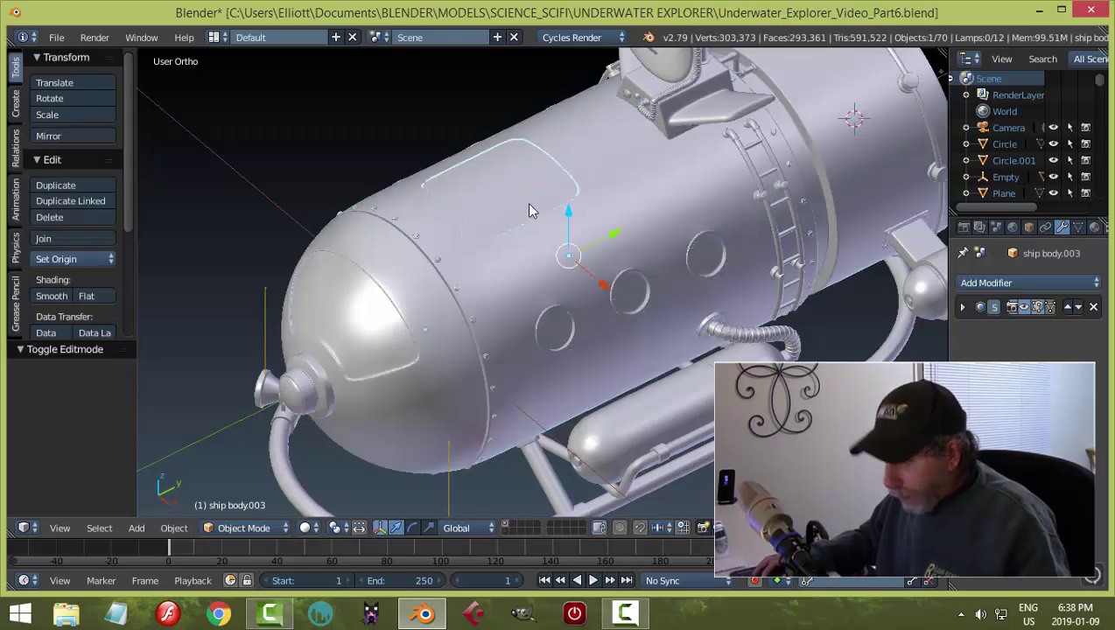
{"action": "key", "text": "h"}
{"action": "mouse_move", "coordinate": [540, 219]}
{"action": "middle_mouse_down"}
{"action": "mouse_move", "coordinate": [564, 259]}
{"action": "mouse_move", "coordinate": [542, 242]}
{"action": "mouse_move", "coordinate": [531, 200]}
{"action": "middle_mouse_up"}
Step: Open the ship body for mesh editing in edge selection mode
{"action": "right_click", "coordinate": [563, 156]}
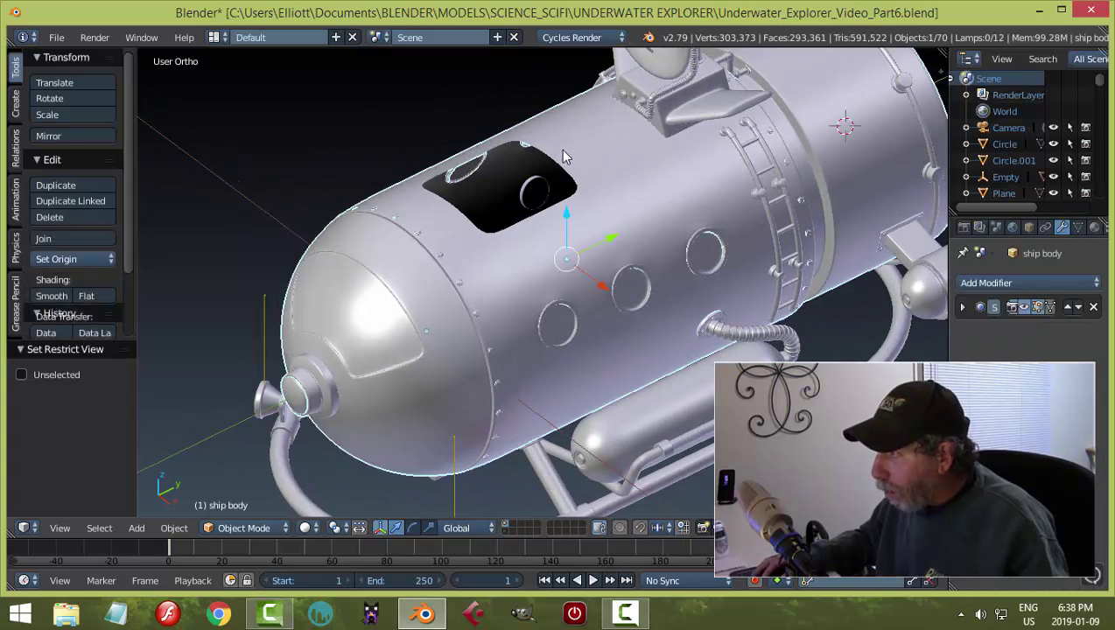
{"action": "scroll", "coordinate": [564, 156], "scroll_direction": "up", "scroll_amount": 2}
{"action": "key", "text": "Tab"}
{"action": "left_click", "coordinate": [729, 169]}
{"action": "scroll", "coordinate": [565, 181], "scroll_direction": "up", "scroll_amount": 3}
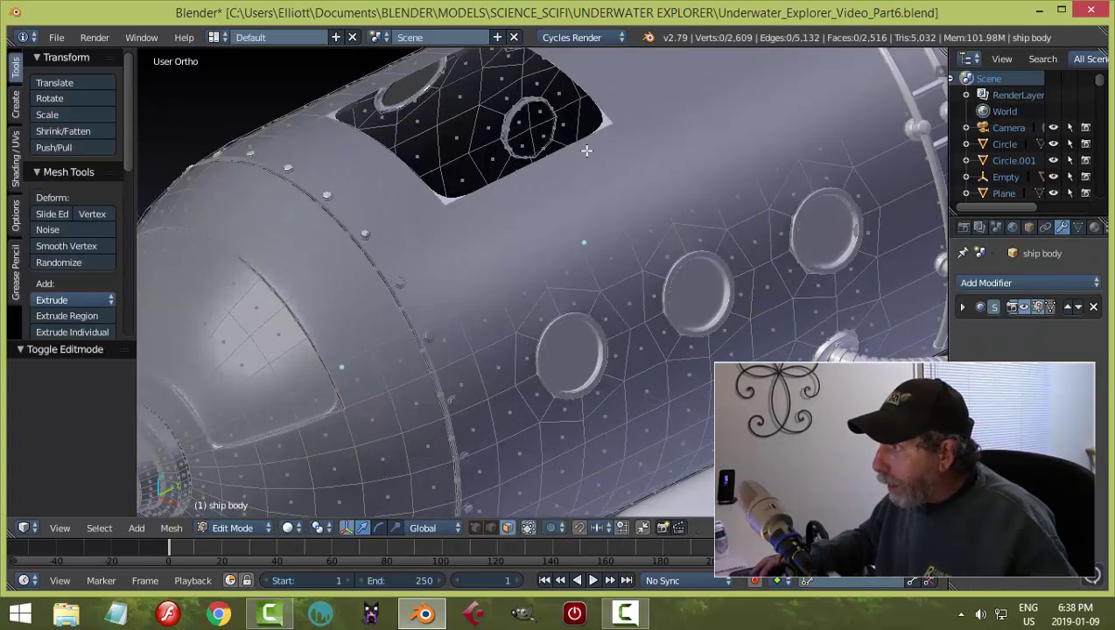
{"action": "key", "text": "ctrl+Tab"}
{"action": "left_click", "coordinate": [546, 132]}
{"action": "middle_click_drag", "start_coordinate": [610, 141], "coordinate": [628, 234], "text": "shift"}
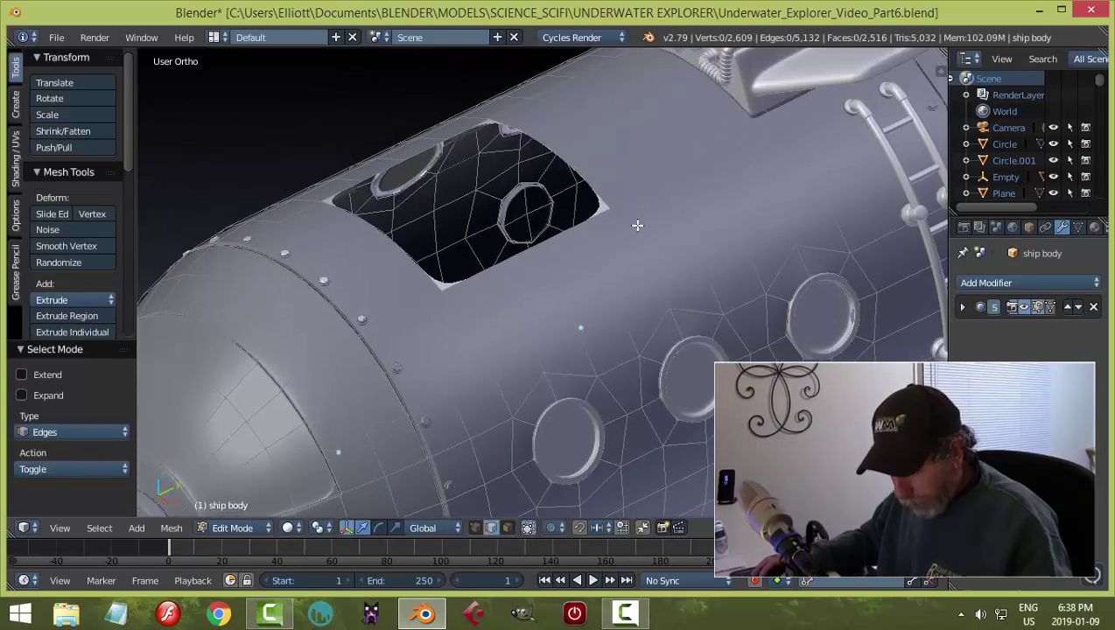
Step: Turn on the viewport's on-screen display of keys and mouse actions
{"action": "key", "text": "n"}
{"action": "scroll", "coordinate": [866, 206], "scroll_direction": "down", "scroll_amount": 15}
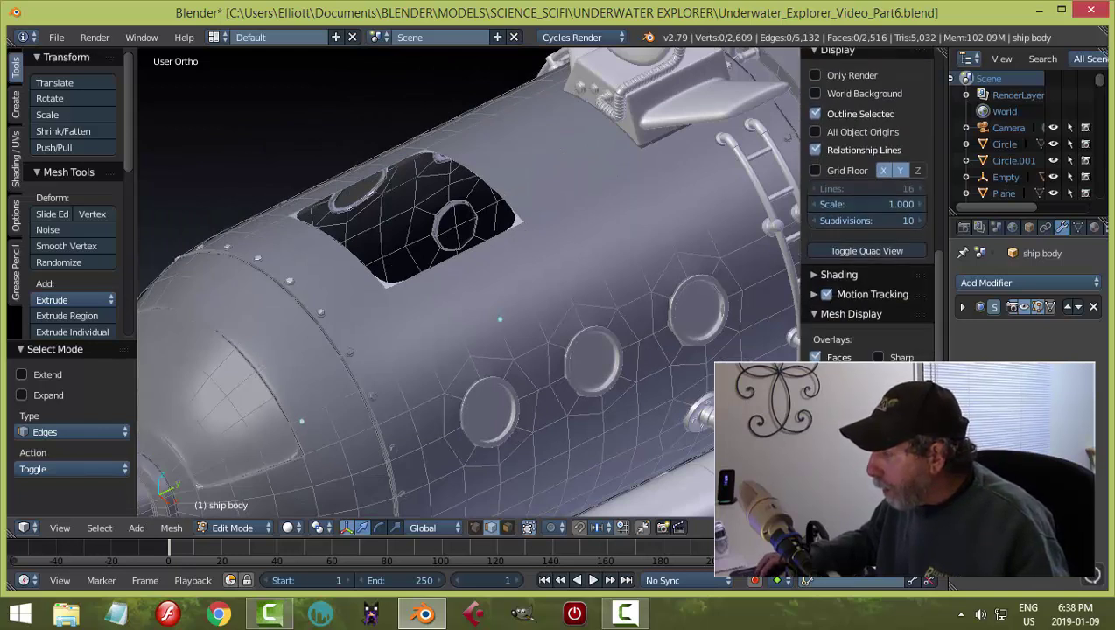
{"action": "key", "text": "shift+alt+c"}
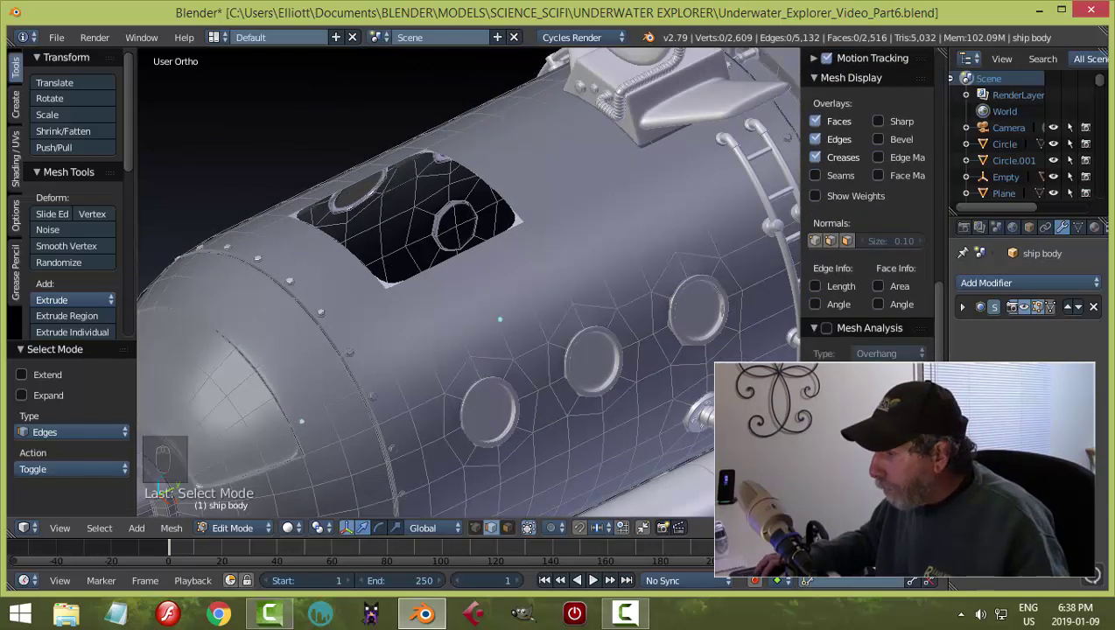
{"action": "key", "text": "n"}
{"action": "scroll", "coordinate": [682, 238], "scroll_direction": "up", "scroll_amount": 4}
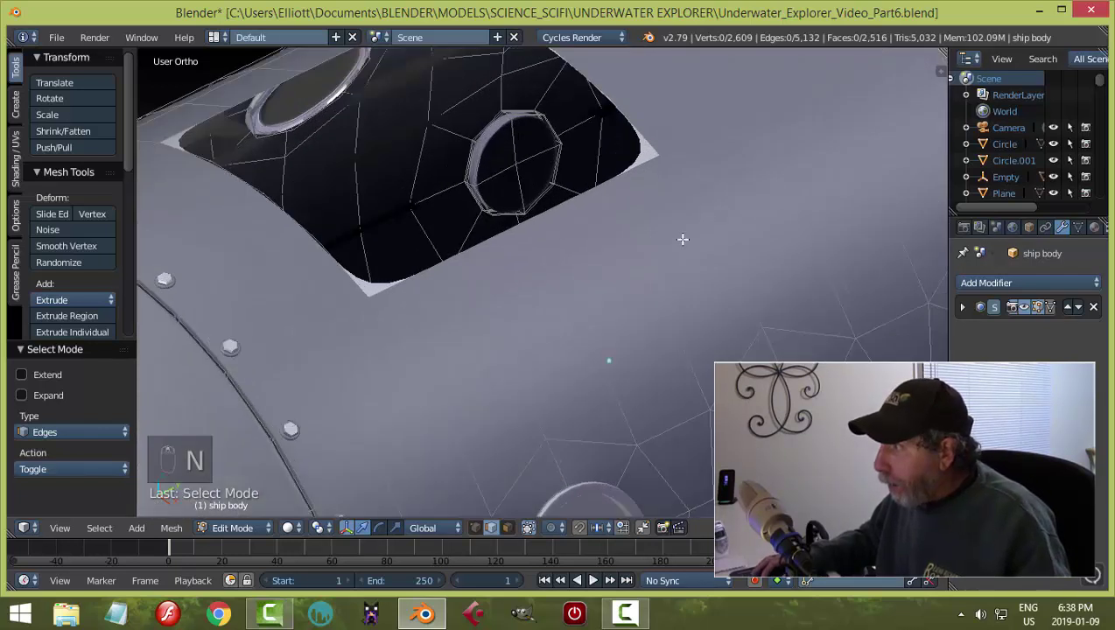
Step: Extrude the edge loop around the hatch opening and move it -0.011 along Z
{"action": "right_click", "coordinate": [632, 126], "text": "alt"}
{"action": "scroll", "coordinate": [632, 261], "scroll_direction": "down", "scroll_amount": 2}
{"action": "mouse_move", "coordinate": [605, 281]}
{"action": "middle_mouse_down"}
{"action": "mouse_move", "coordinate": [567, 286]}
{"action": "mouse_move", "coordinate": [591, 317]}
{"action": "middle_mouse_up"}
{"action": "scroll", "coordinate": [595, 319], "scroll_direction": "up", "scroll_amount": 2}
{"action": "middle_click_drag", "start_coordinate": [567, 279], "coordinate": [638, 290], "text": "shift"}
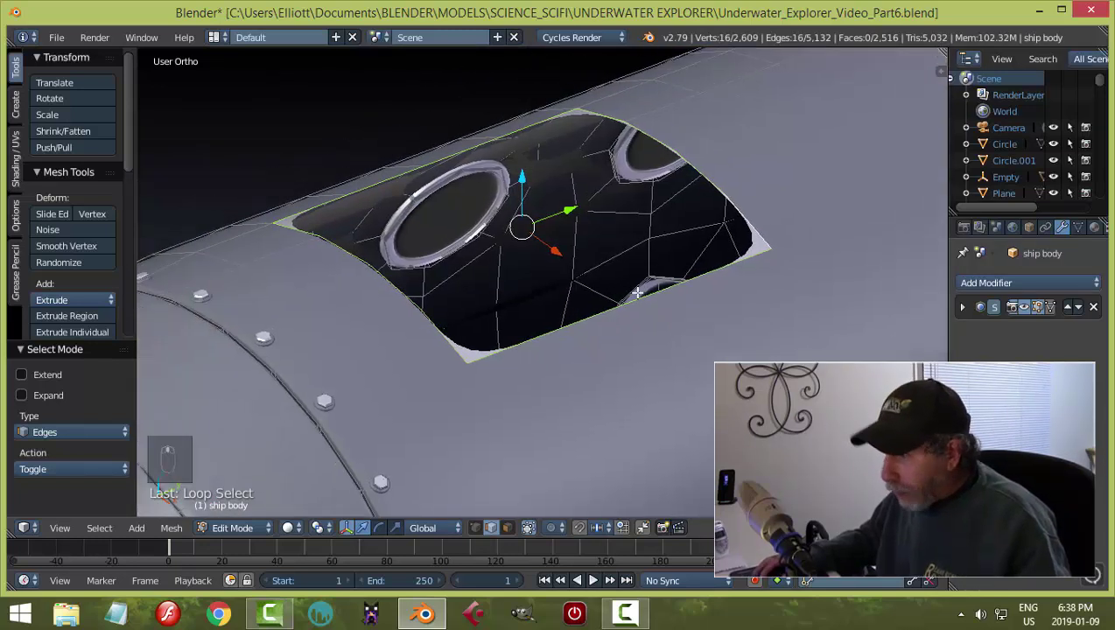
{"action": "key", "text": "e"}
{"action": "right_click", "coordinate": [618, 275]}
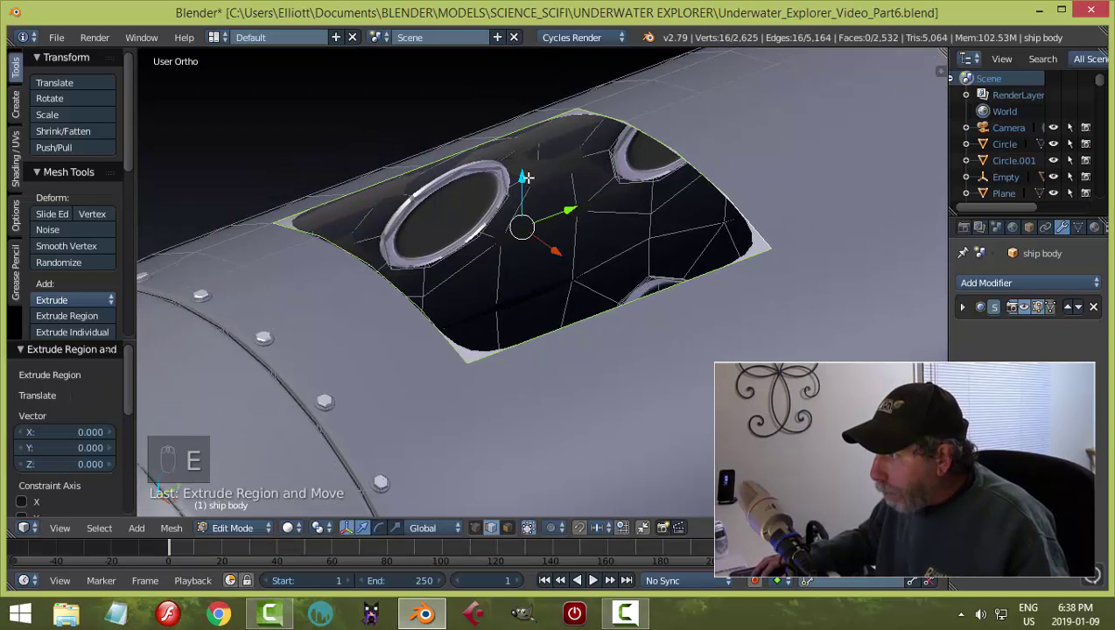
{"action": "left_click_drag", "start_coordinate": [525, 177], "coordinate": [526, 178]}
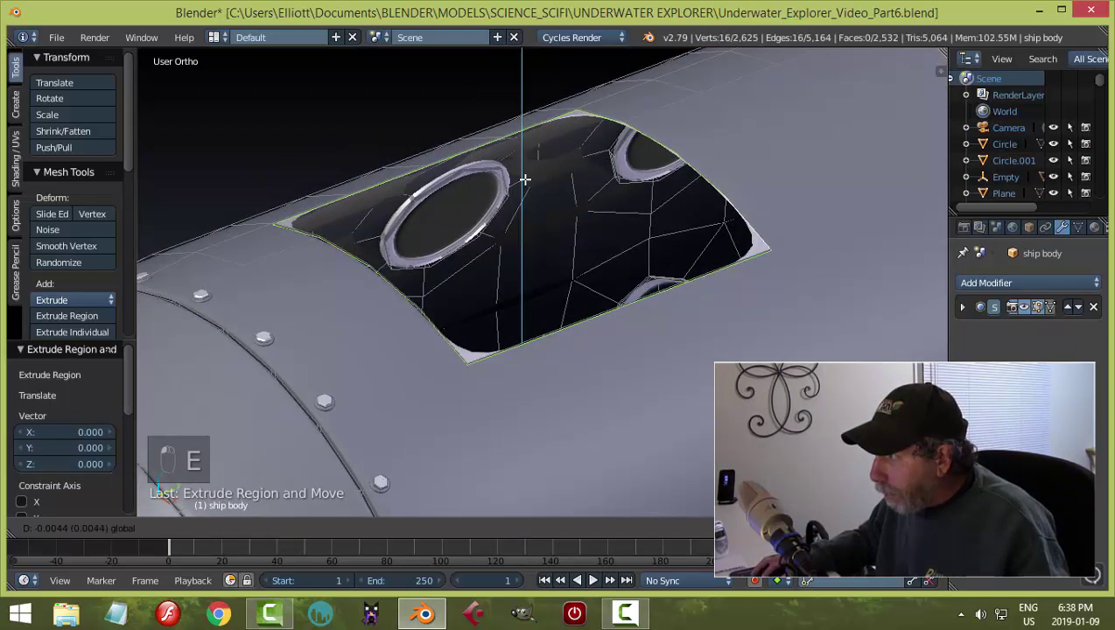
{"action": "left_click", "coordinate": [525, 184]}
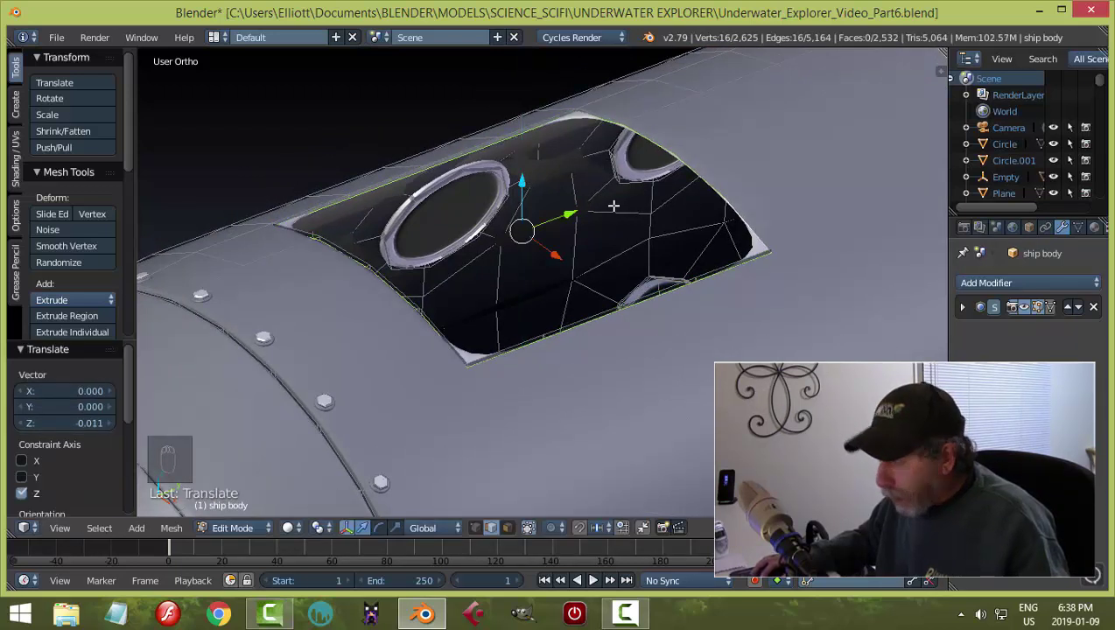
Step: Extrude the opening's lowered rim again, move it -0.031 along Z, and return to Object Mode
{"action": "key", "text": "e"}
{"action": "right_click", "coordinate": [536, 195]}
{"action": "key", "text": "g"}
{"action": "key", "text": "z"}
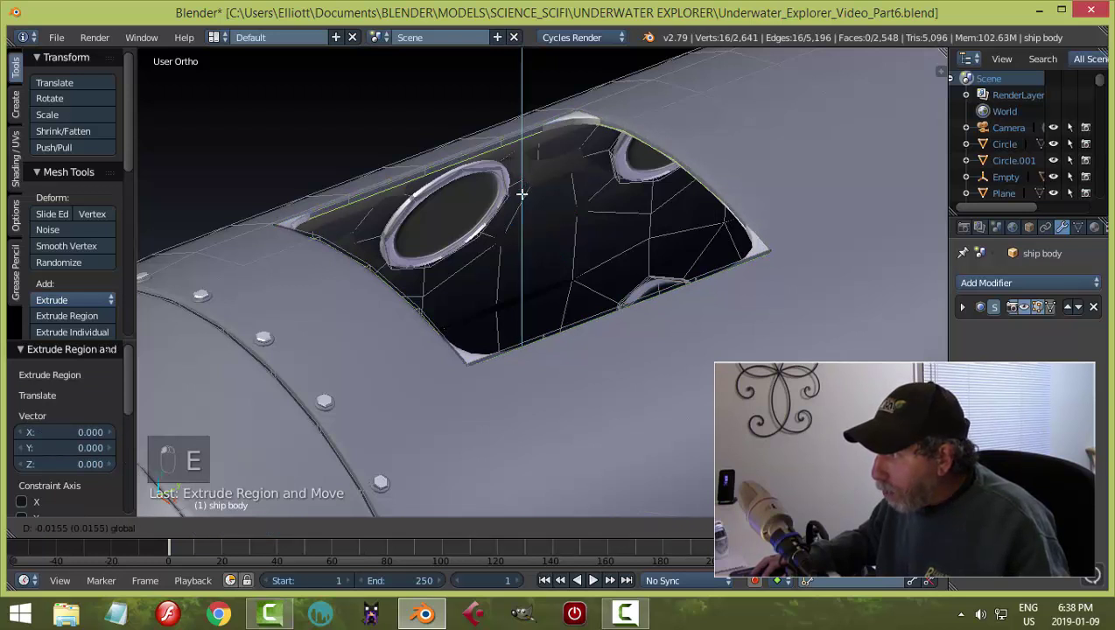
{"action": "left_click", "coordinate": [521, 191]}
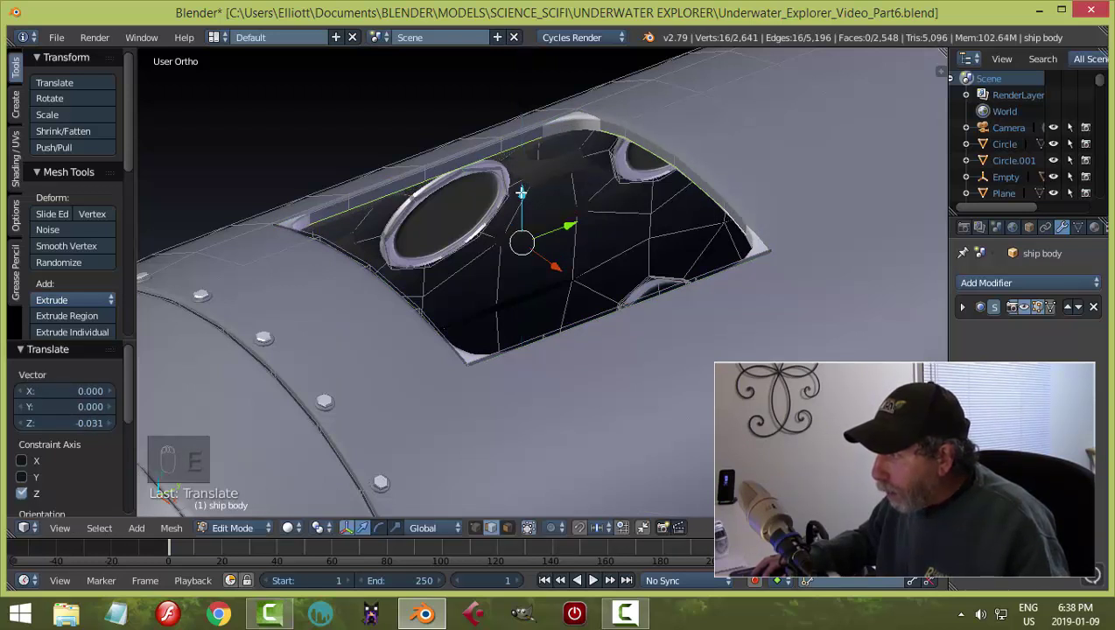
{"action": "key", "text": "a"}
{"action": "key", "text": "Tab"}
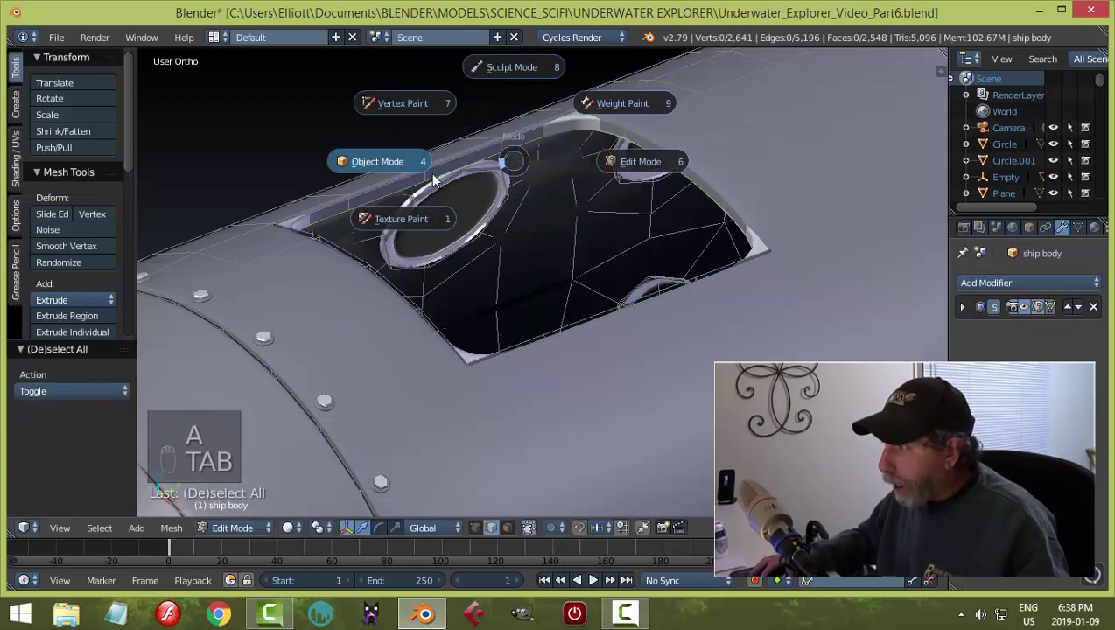
{"action": "left_click", "coordinate": [430, 173]}
Step: Unhide the hatch panel and set its origin to its geometry
{"action": "scroll", "coordinate": [610, 197], "scroll_direction": "down", "scroll_amount": 2}
{"action": "mouse_move", "coordinate": [663, 210]}
{"action": "middle_mouse_down"}
{"action": "mouse_move", "coordinate": [679, 265]}
{"action": "mouse_move", "coordinate": [704, 285]}
{"action": "mouse_move", "coordinate": [723, 163]}
{"action": "mouse_move", "coordinate": [685, 208]}
{"action": "mouse_move", "coordinate": [695, 249]}
{"action": "mouse_move", "coordinate": [643, 245]}
{"action": "mouse_move", "coordinate": [640, 268]}
{"action": "mouse_move", "coordinate": [655, 277]}
{"action": "middle_mouse_up"}
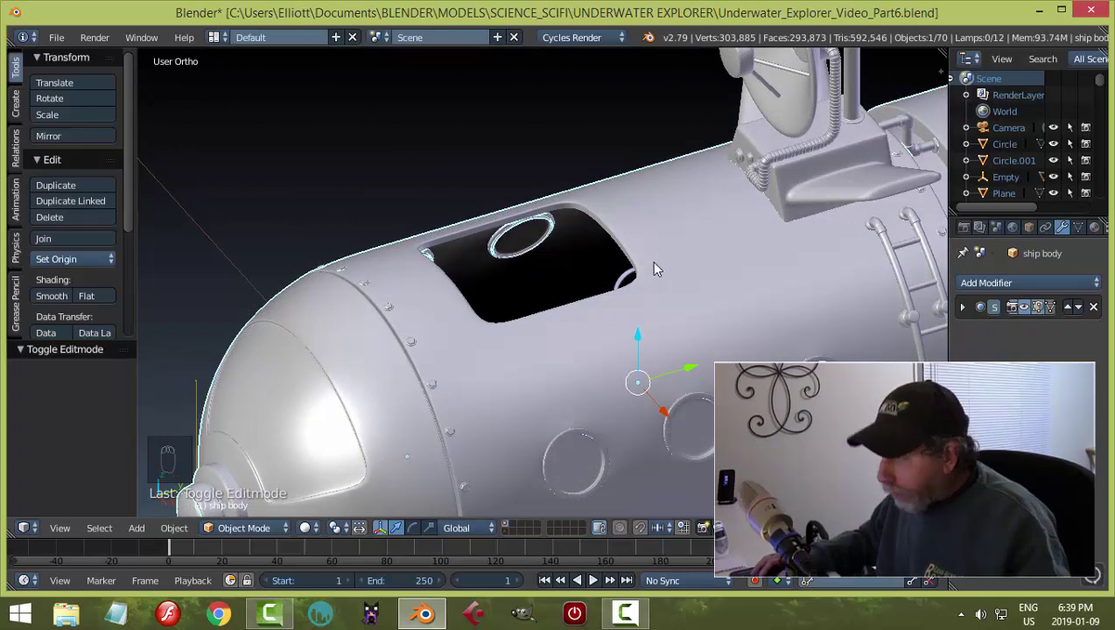
{"action": "key", "text": "alt+h"}
{"action": "right_click", "coordinate": [585, 265]}
{"action": "mouse_move", "coordinate": [651, 293]}
{"action": "middle_mouse_down"}
{"action": "mouse_move", "coordinate": [647, 264]}
{"action": "mouse_move", "coordinate": [621, 292]}
{"action": "middle_mouse_up"}
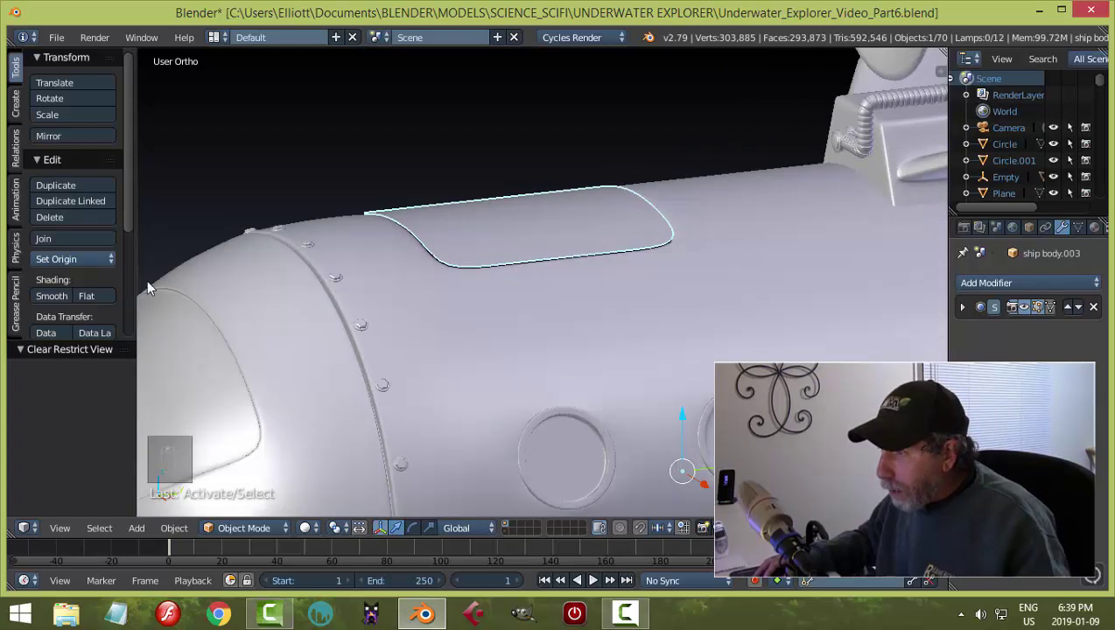
{"action": "left_click", "coordinate": [68, 259]}
{"action": "left_click", "coordinate": [93, 297]}
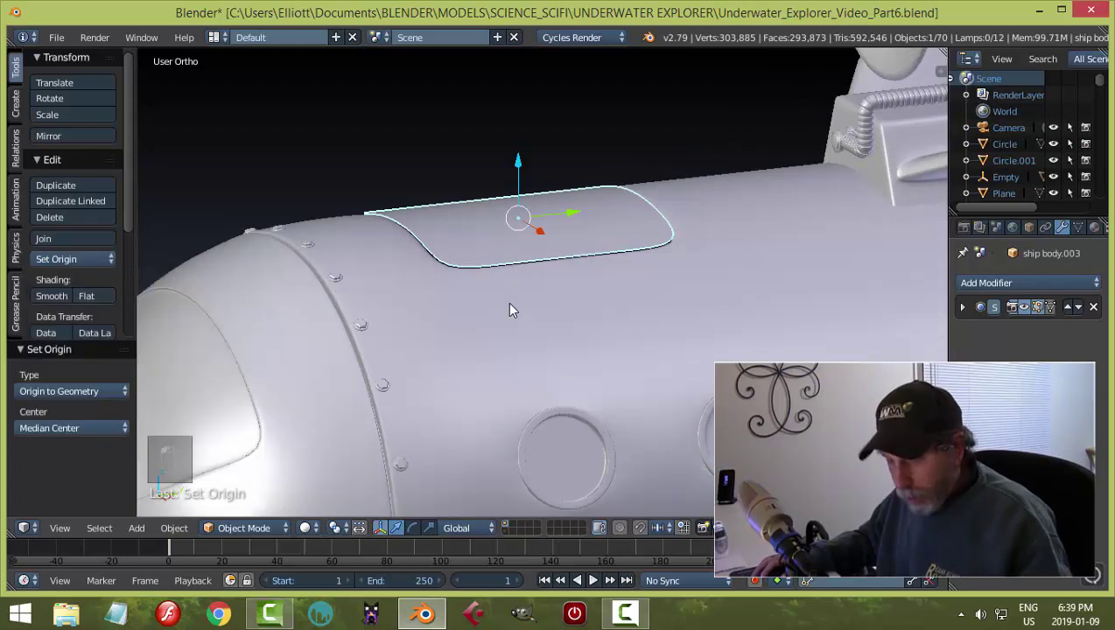
Step: Snap the 3D cursor to the hatch panel's origin and enter Edit Mode on the panel
{"action": "key", "text": "shift+s"}
{"action": "left_click", "coordinate": [507, 304]}
{"action": "key", "text": "Tab"}
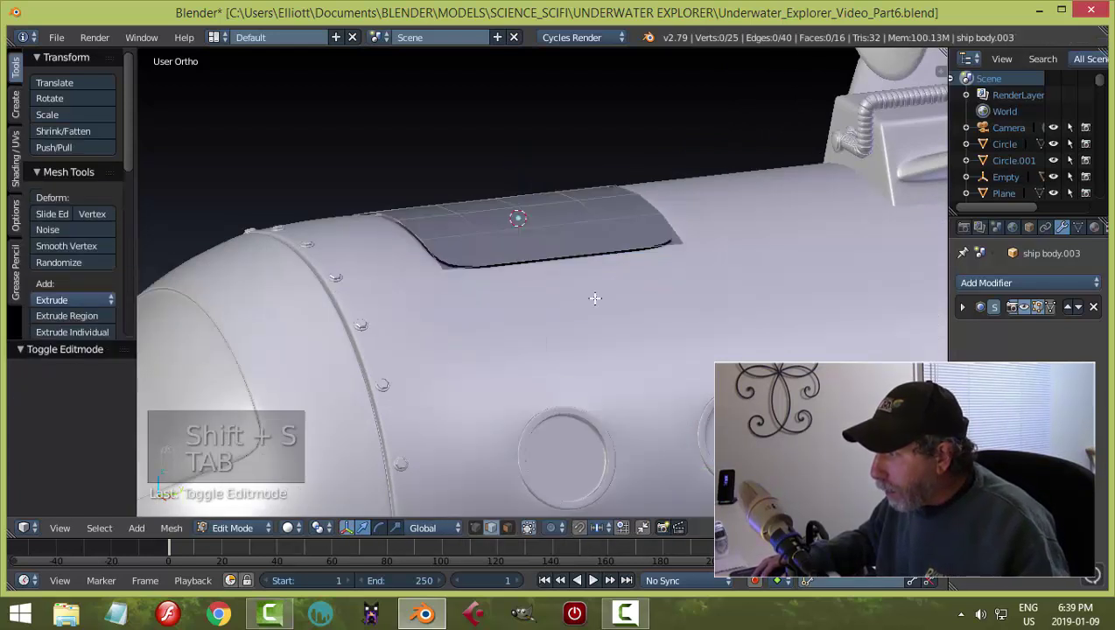
Step: Extrude the entire hatch panel mesh about 0.019 upward to give it thickness
{"action": "key", "text": "a"}
{"action": "key", "text": "a"}
{"action": "mouse_move", "coordinate": [672, 321]}
{"action": "middle_mouse_down"}
{"action": "mouse_move", "coordinate": [640, 306]}
{"action": "mouse_move", "coordinate": [660, 329]}
{"action": "middle_mouse_up"}
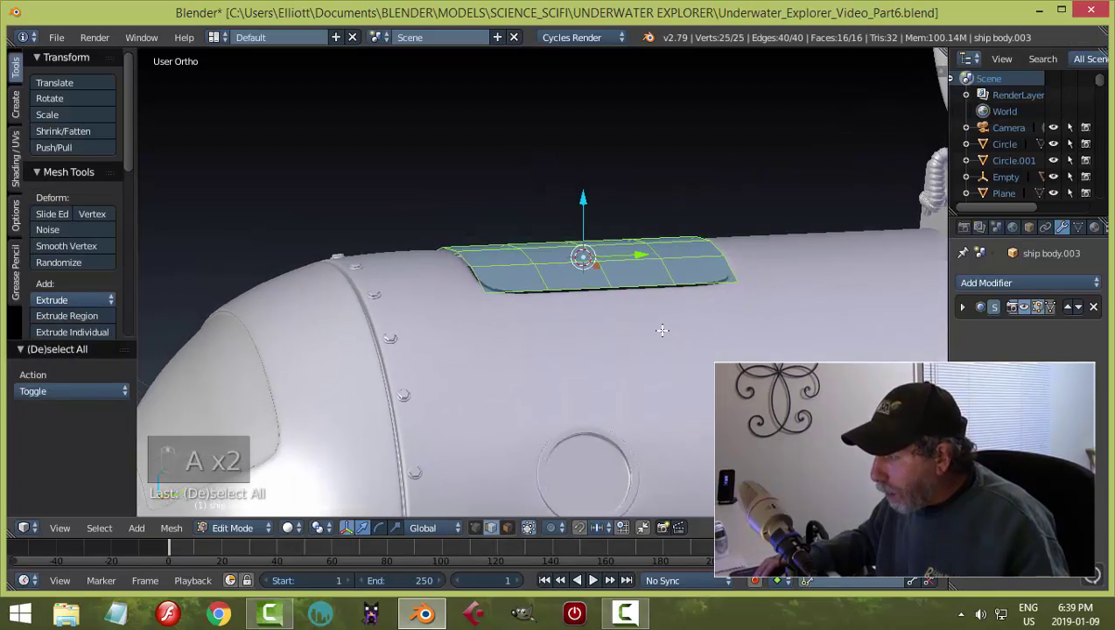
{"action": "scroll", "coordinate": [658, 330], "scroll_direction": "up", "scroll_amount": 2}
{"action": "key", "text": "e"}
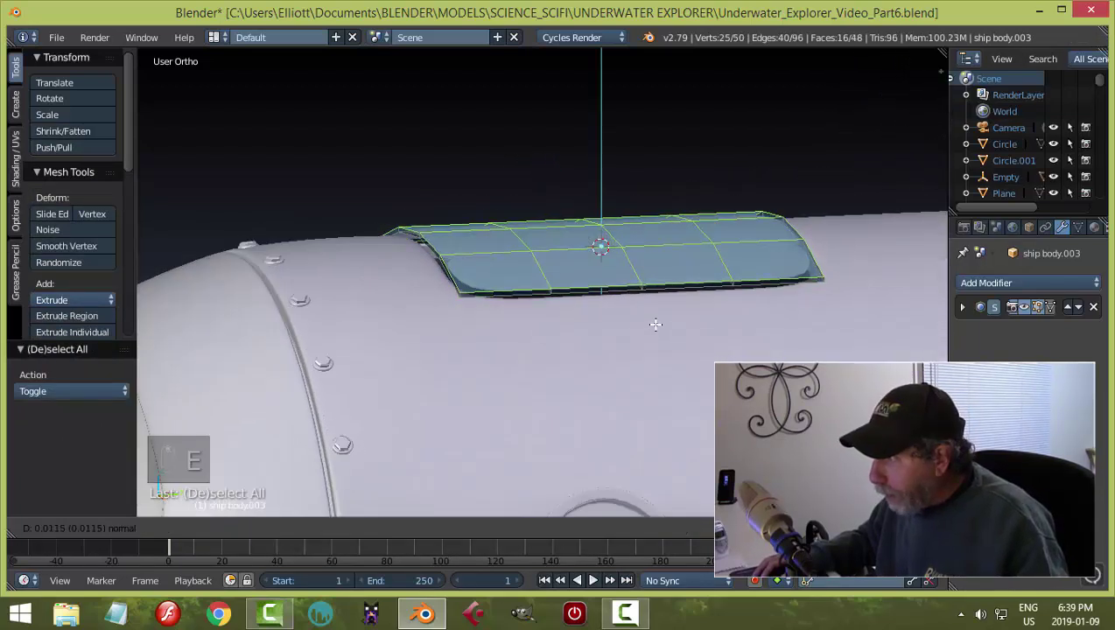
{"action": "left_click", "coordinate": [656, 322]}
Step: Add a loop cut around the panel's side wall, slide it towards the top edge's opposite side, and return to Object Mode
{"action": "scroll", "coordinate": [593, 320], "scroll_direction": "up", "scroll_amount": 4}
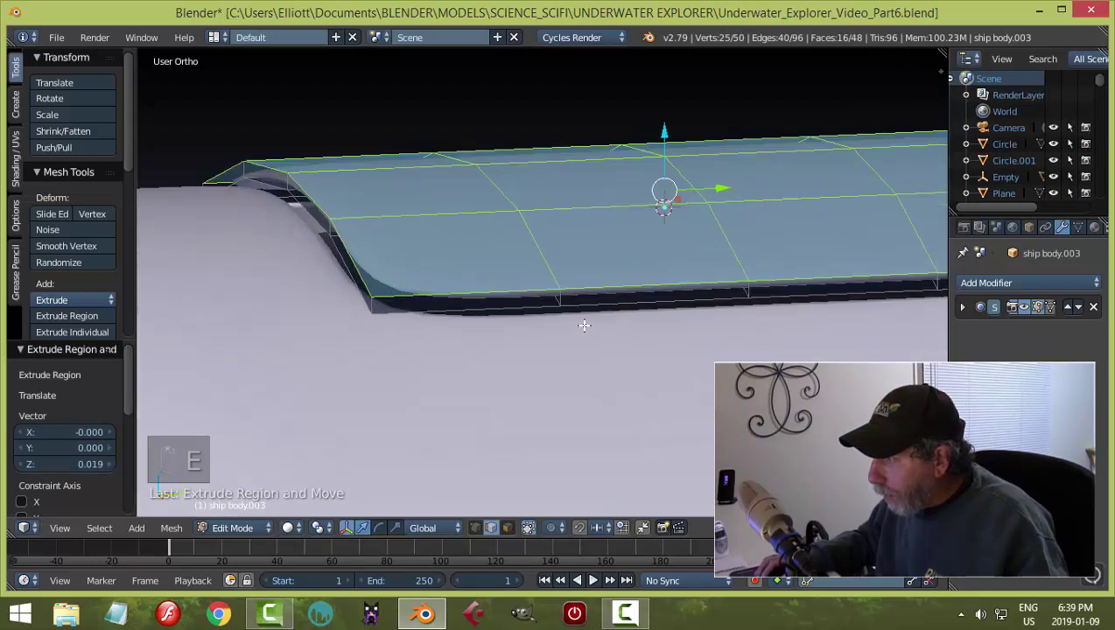
{"action": "key", "text": "ctrl+r"}
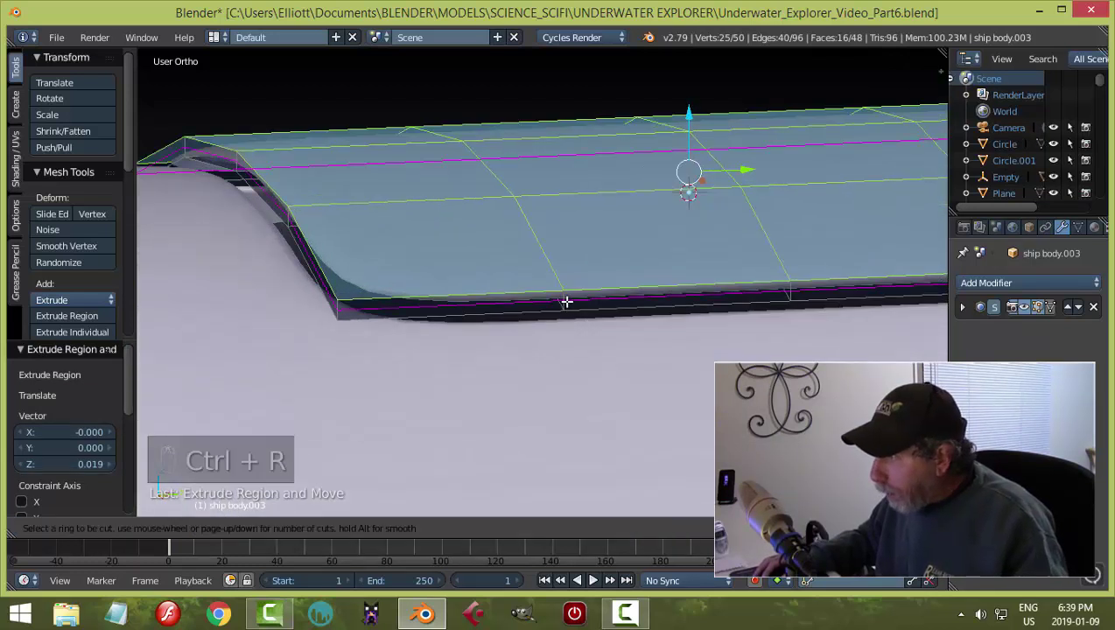
{"action": "left_click", "coordinate": [567, 302]}
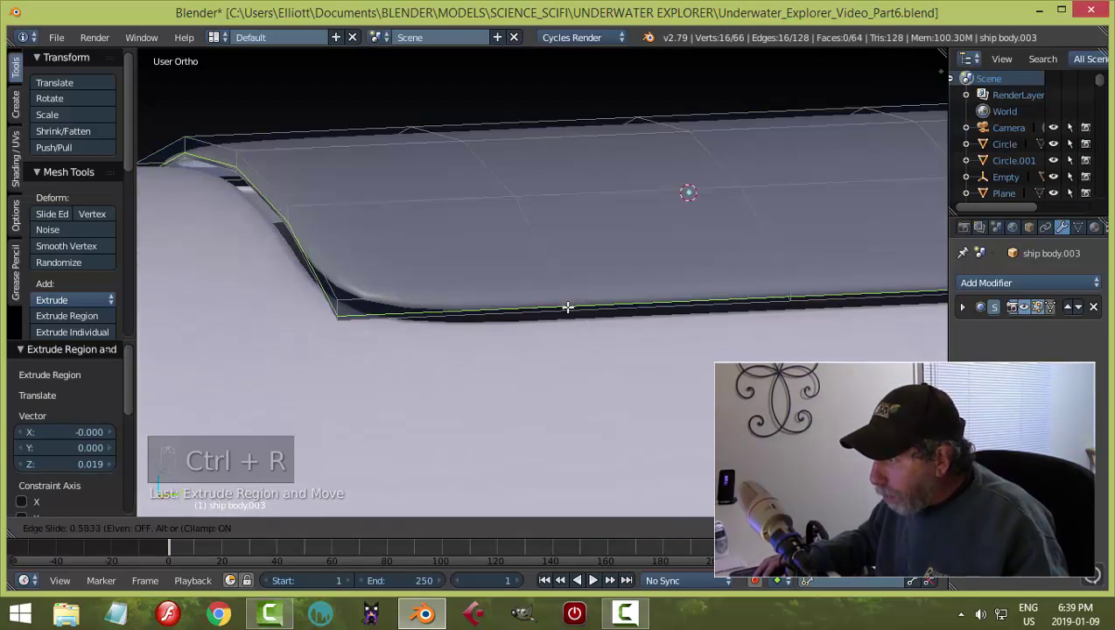
{"action": "left_click", "coordinate": [567, 307]}
{"action": "key", "text": "Tab"}
Step: Lower the hatch panel about 0.014 along Z so it sits in the opening, and deselect it
{"action": "scroll", "coordinate": [534, 286], "scroll_direction": "down", "scroll_amount": 1}
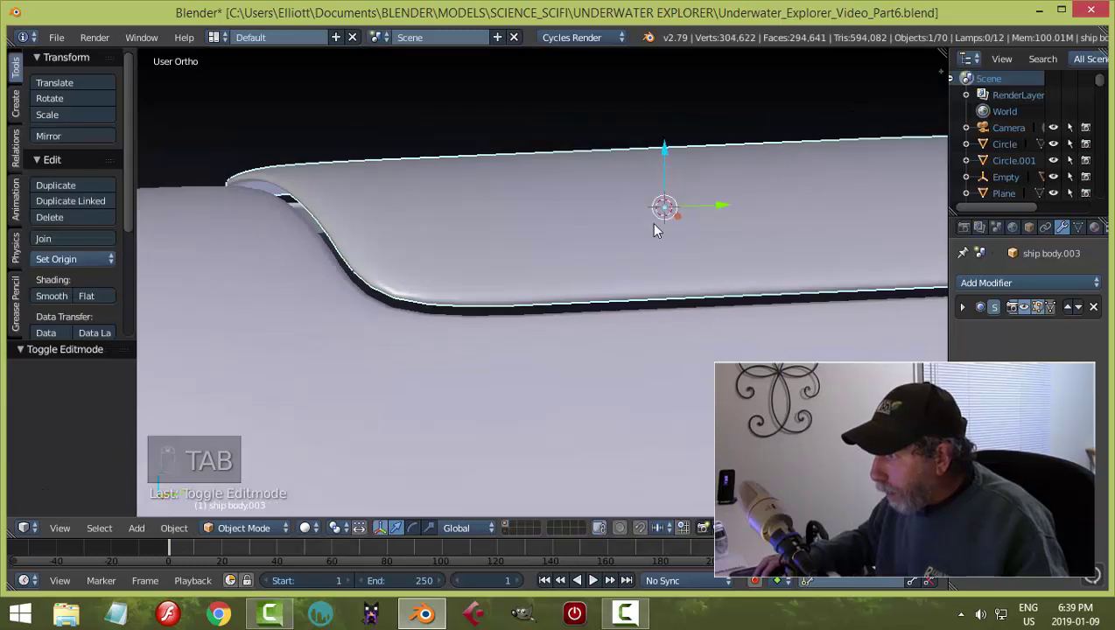
{"action": "left_click_drag", "start_coordinate": [662, 146], "coordinate": [664, 166]}
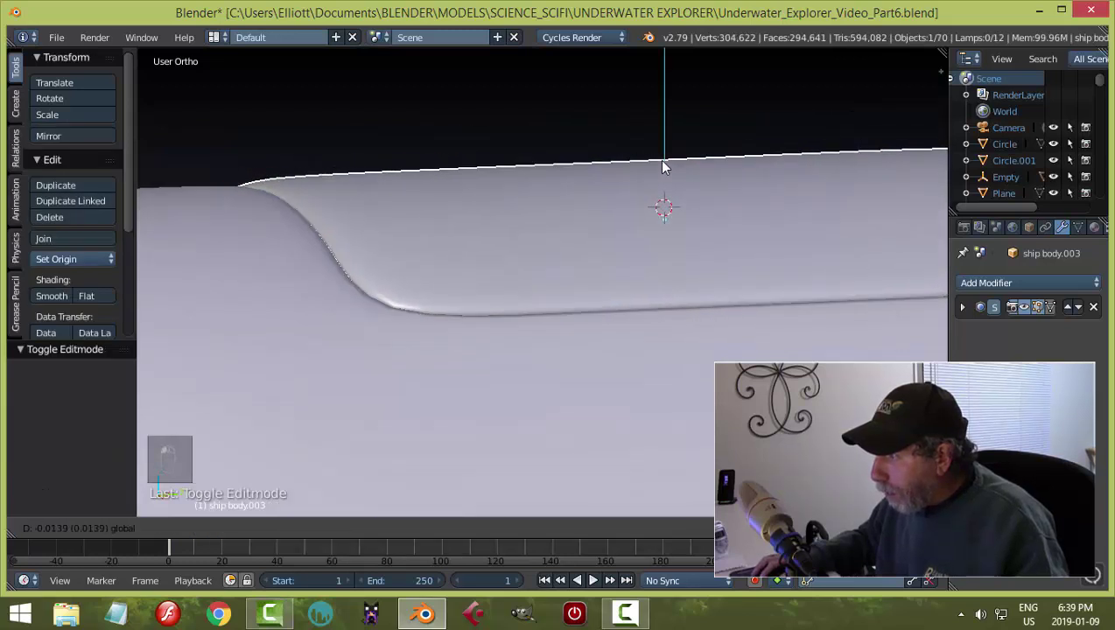
{"action": "key", "text": "a"}
{"action": "scroll", "coordinate": [647, 249], "scroll_direction": "down", "scroll_amount": 8}
{"action": "mouse_move", "coordinate": [644, 260]}
{"action": "middle_mouse_down"}
{"action": "mouse_move", "coordinate": [693, 333]}
{"action": "mouse_move", "coordinate": [798, 280]}
{"action": "mouse_move", "coordinate": [656, 290]}
{"action": "mouse_move", "coordinate": [655, 318]}
{"action": "mouse_move", "coordinate": [687, 330]}
{"action": "mouse_move", "coordinate": [714, 316]}
{"action": "mouse_move", "coordinate": [682, 320]}
{"action": "mouse_move", "coordinate": [669, 309]}
{"action": "mouse_move", "coordinate": [704, 309]}
{"action": "mouse_move", "coordinate": [632, 301]}
{"action": "mouse_move", "coordinate": [580, 311]}
{"action": "mouse_move", "coordinate": [652, 366]}
{"action": "middle_mouse_up"}
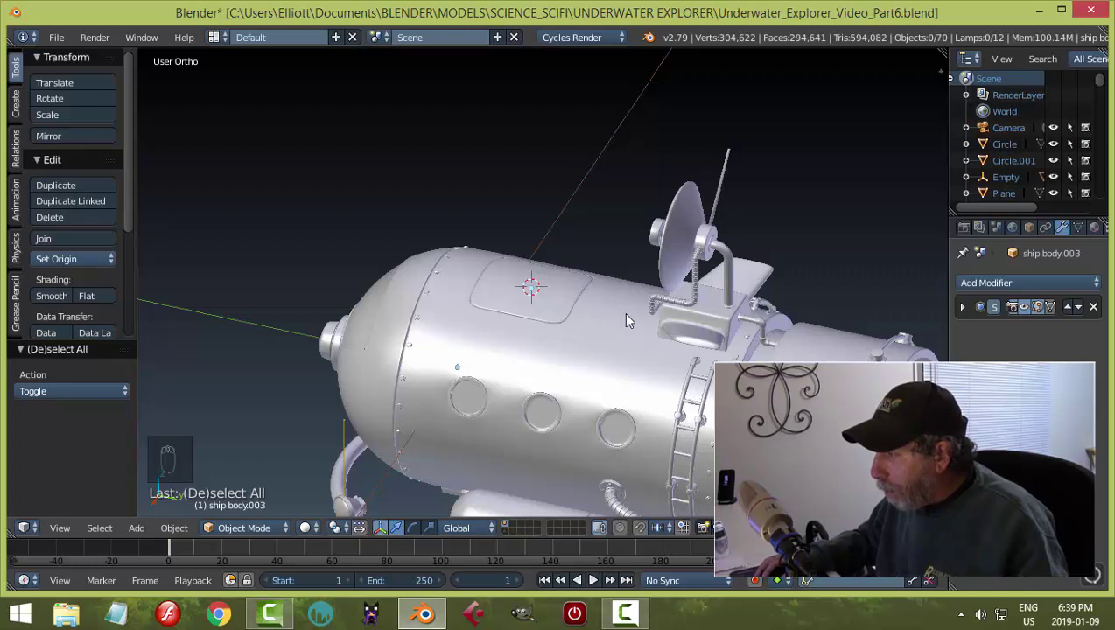
Step: Add a mesh plane at the 3D cursor and scale it to 0.108 in Edit Mode
{"action": "mouse_move", "coordinate": [567, 325]}
{"action": "middle_mouse_down"}
{"action": "mouse_move", "coordinate": [561, 294]}
{"action": "mouse_move", "coordinate": [546, 298]}
{"action": "mouse_move", "coordinate": [604, 272]}
{"action": "middle_mouse_up"}
{"action": "middle_click_drag", "start_coordinate": [567, 318], "coordinate": [608, 304]}
{"action": "scroll", "coordinate": [608, 305], "scroll_direction": "up", "scroll_amount": 2}
{"action": "key", "text": "shift+a"}
{"action": "mouse_move", "coordinate": [602, 298]}
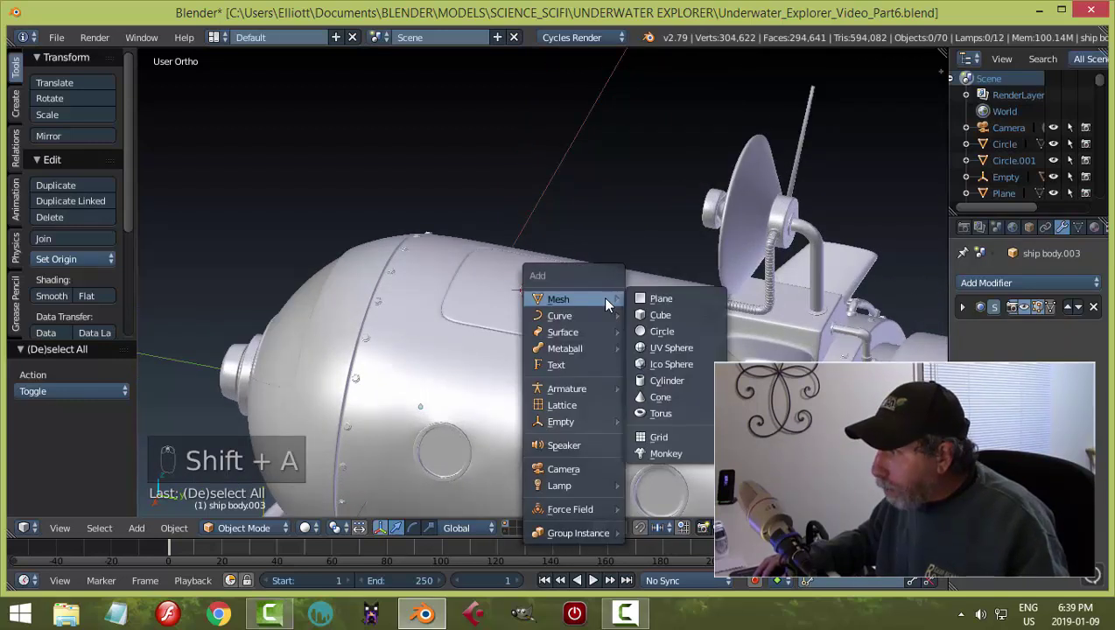
{"action": "left_click", "coordinate": [658, 299]}
{"action": "key", "text": "Tab"}
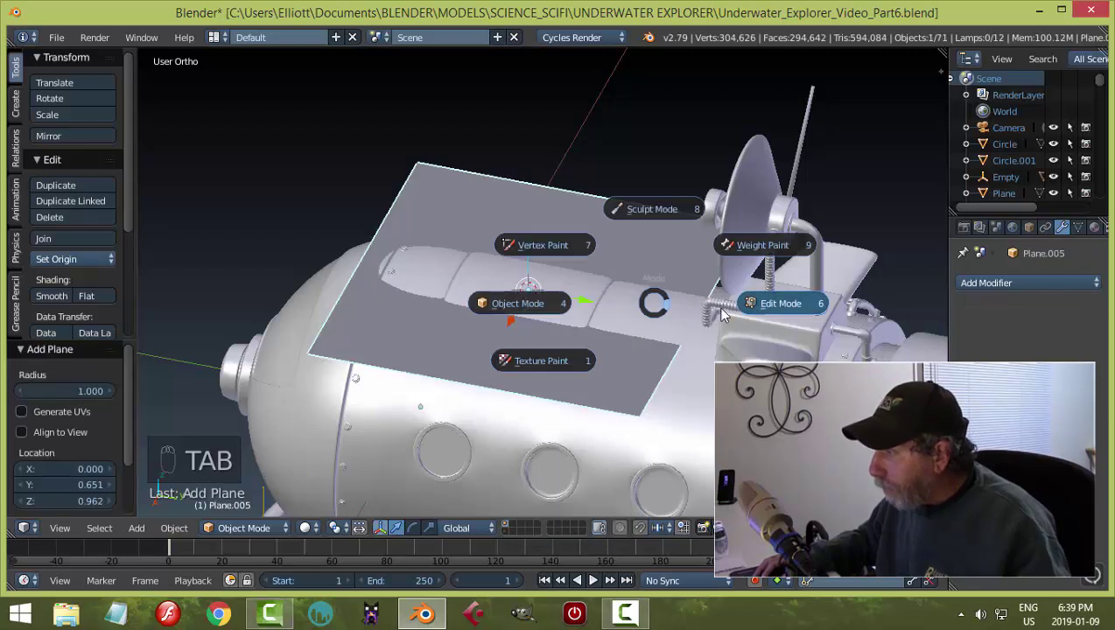
{"action": "left_click", "coordinate": [722, 313]}
{"action": "key", "text": "s"}
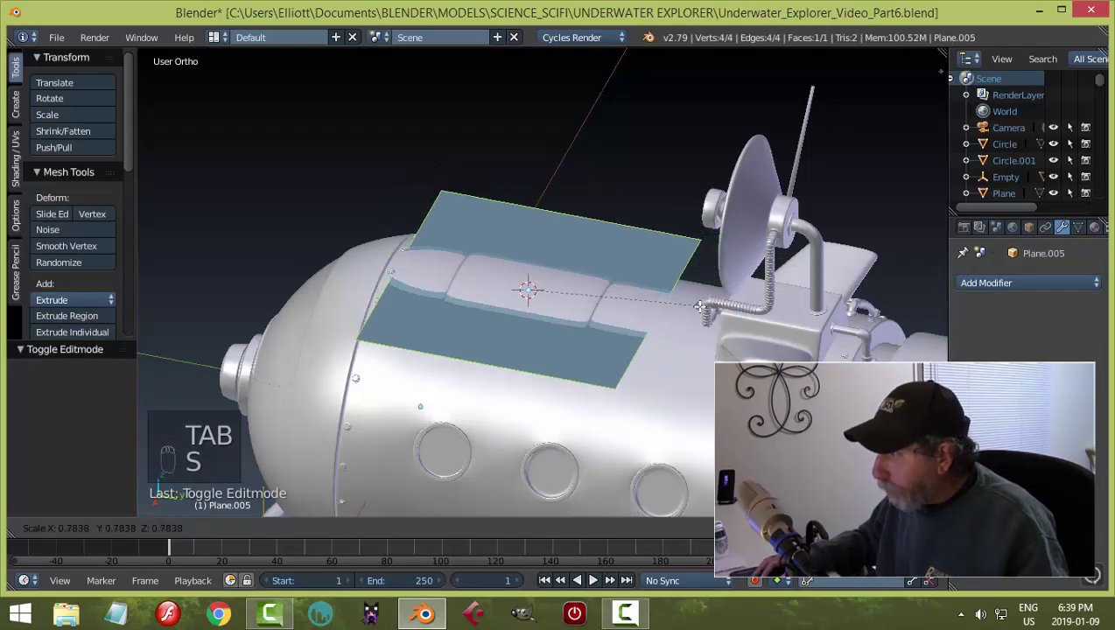
{"action": "left_click", "coordinate": [538, 280]}
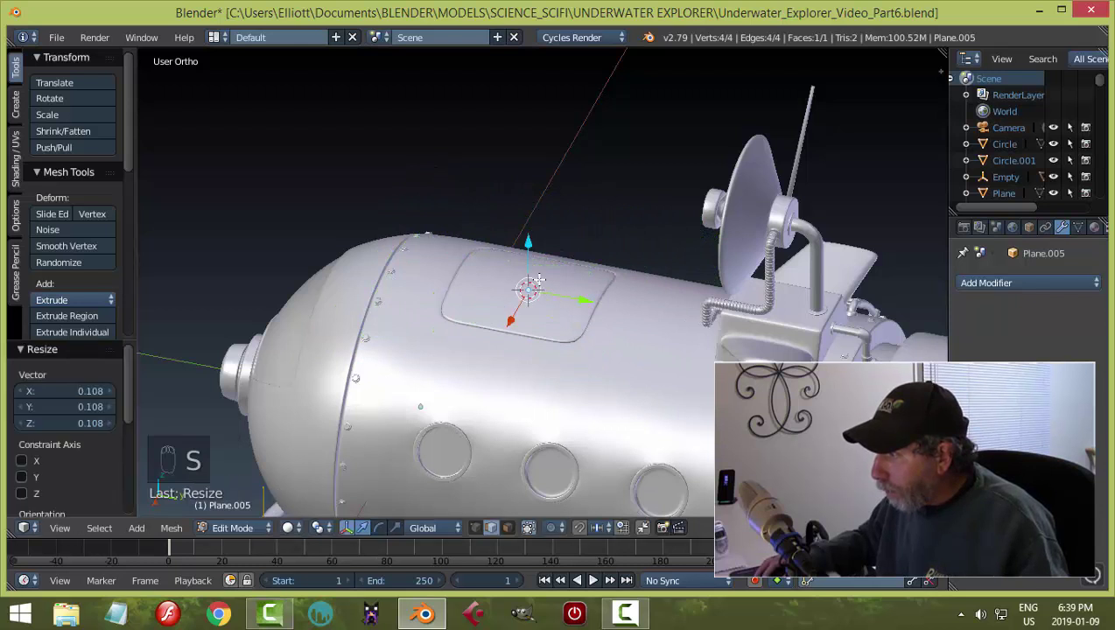
Step: Move the small plane 0.063 along Z and 0.216 along Y on the hatch panel
{"action": "key", "text": "g"}
{"action": "key", "text": "z"}
{"action": "left_click", "coordinate": [532, 276]}
{"action": "key", "text": "g"}
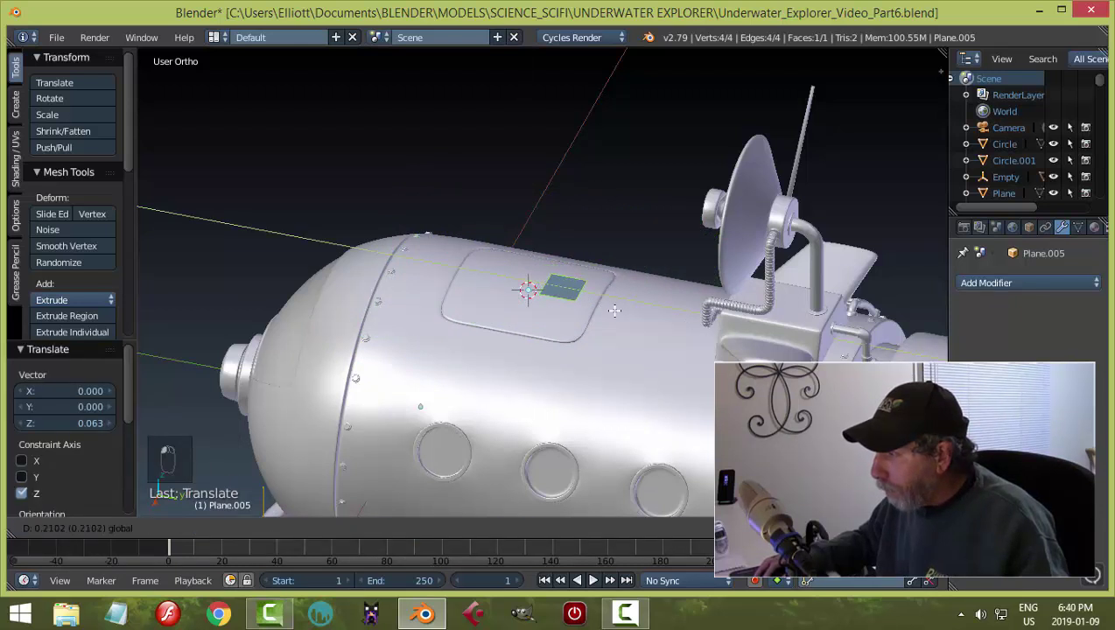
{"action": "key", "text": "y"}
{"action": "left_click", "coordinate": [614, 310]}
Step: Narrow the plane to about 0.38 along Y and move it 0.102 along Y towards the hatch's edge
{"action": "scroll", "coordinate": [614, 311], "scroll_direction": "up", "scroll_amount": 6}
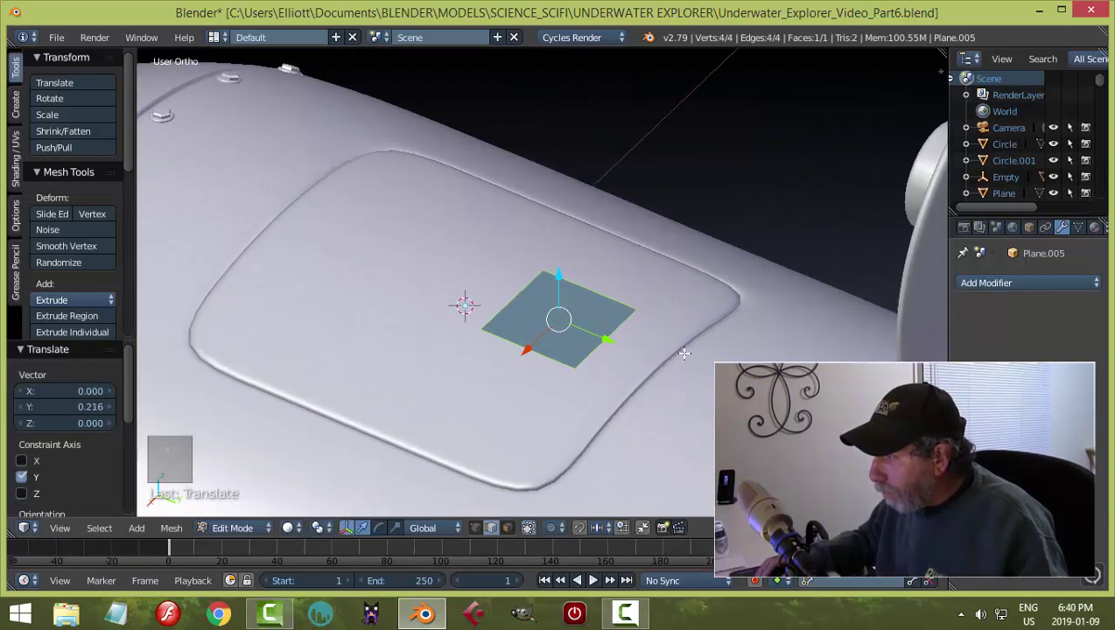
{"action": "key", "text": "s"}
{"action": "key", "text": "y"}
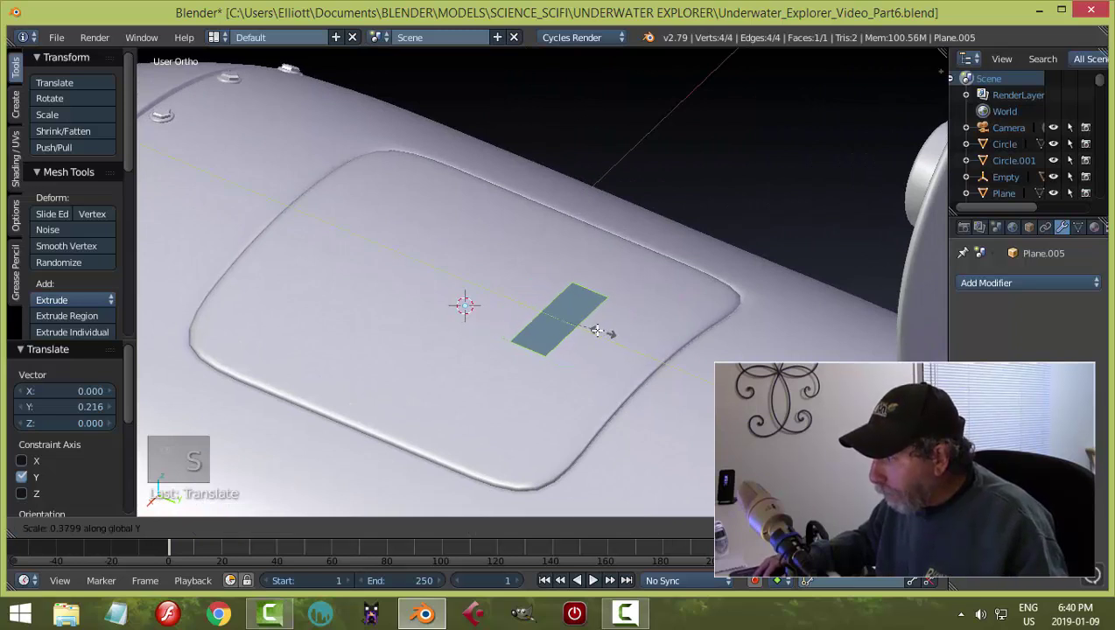
{"action": "left_click", "coordinate": [596, 331]}
{"action": "left_click_drag", "start_coordinate": [598, 338], "coordinate": [711, 367]}
Step: Extrude the narrow plane about 0.028 upward into a block
{"action": "mouse_move", "coordinate": [711, 367]}
{"action": "middle_mouse_down"}
{"action": "mouse_move", "coordinate": [665, 334]}
{"action": "mouse_move", "coordinate": [716, 285]}
{"action": "mouse_move", "coordinate": [709, 376]}
{"action": "middle_mouse_up"}
{"action": "key", "text": "e"}
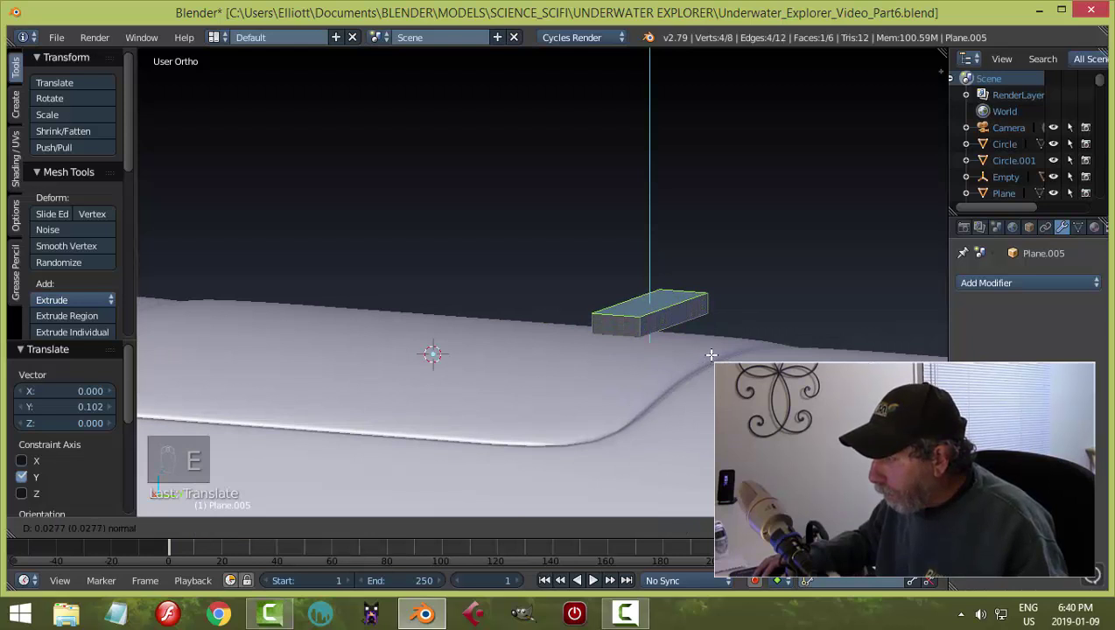
{"action": "left_click", "coordinate": [711, 354]}
Step: Select the whole block and scale it to 0.739 along Y
{"action": "key", "text": "a"}
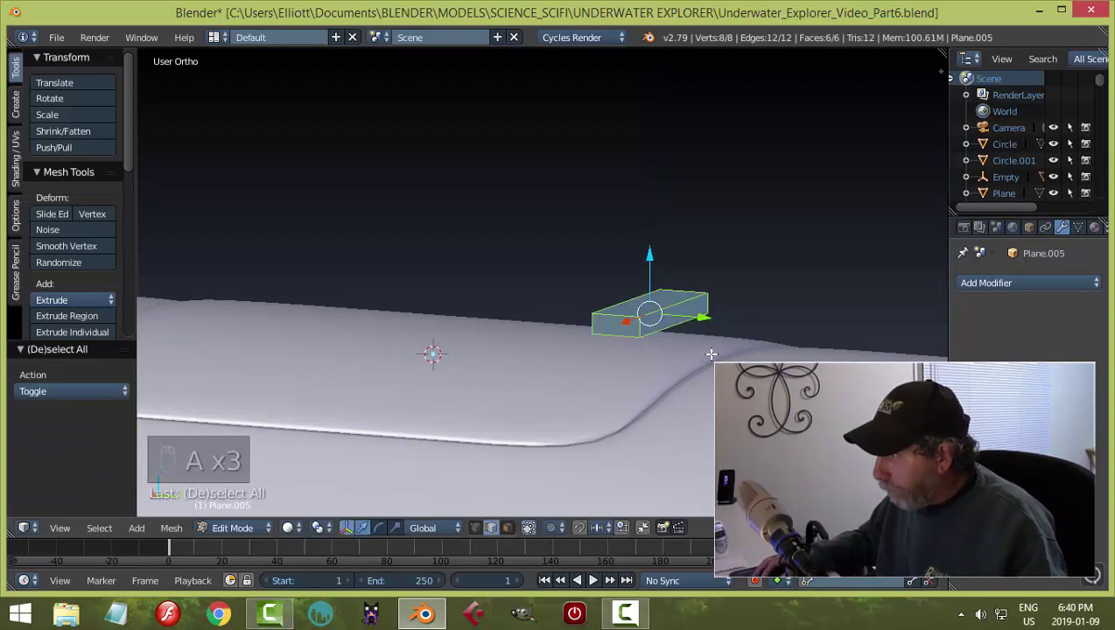
{"action": "middle_click_drag", "start_coordinate": [711, 354], "coordinate": [642, 384]}
{"action": "key", "text": "s"}
{"action": "key", "text": "y"}
{"action": "left_click", "coordinate": [707, 366]}
Step: Add two evenly spaced loop cuts across the block, dividing its length into three sections
{"action": "middle_click_drag", "start_coordinate": [575, 381], "coordinate": [620, 379], "text": "shift"}
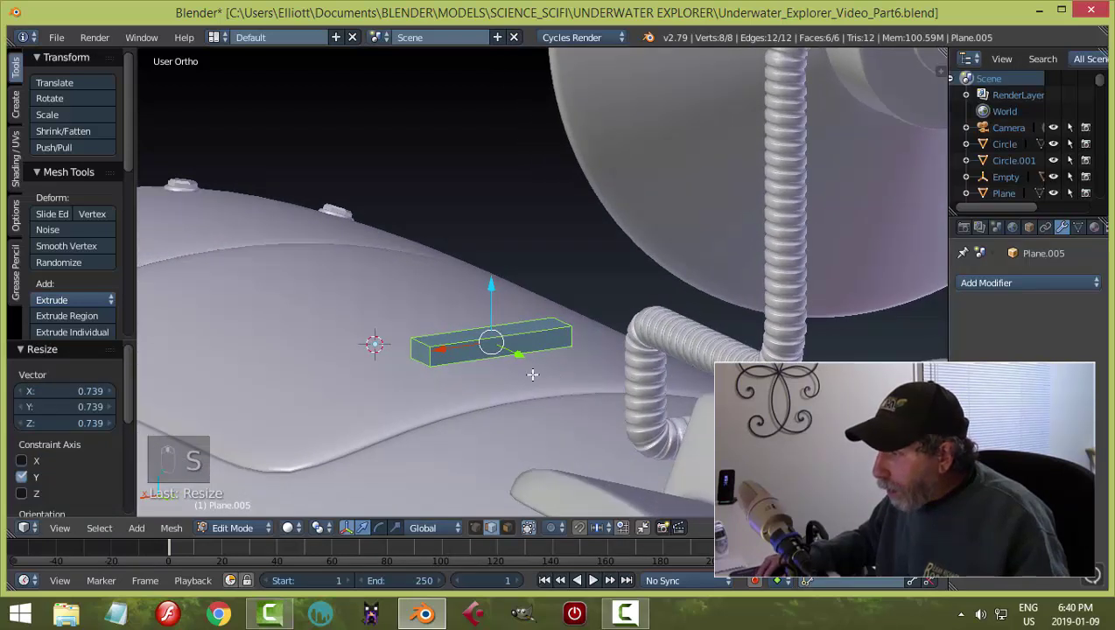
{"action": "key", "text": "ctrl+r"}
{"action": "scroll", "coordinate": [481, 348], "scroll_direction": "up", "scroll_amount": 1}
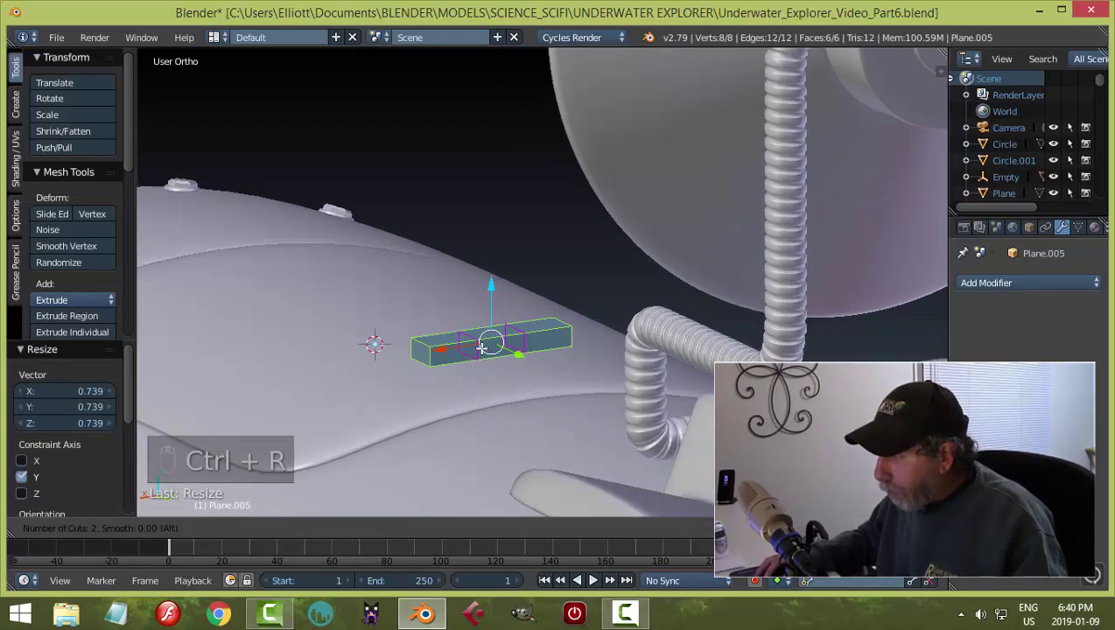
{"action": "left_click", "coordinate": [480, 349]}
{"action": "right_click", "coordinate": [480, 349]}
{"action": "key", "text": "a"}
{"action": "key", "text": "ctrl+Tab"}
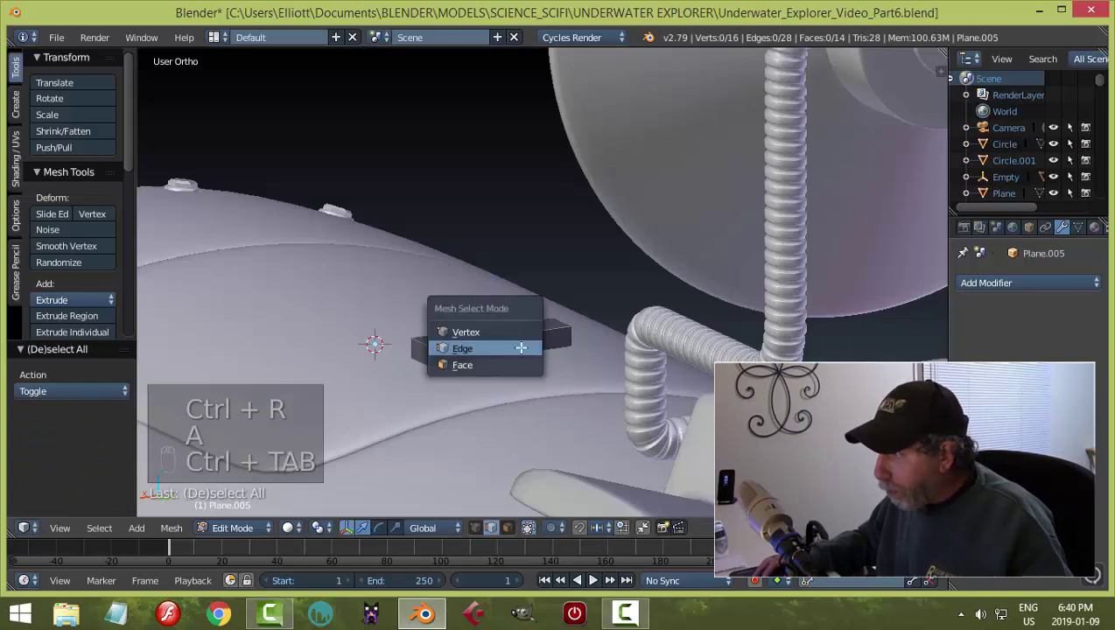
{"action": "left_click", "coordinate": [481, 356]}
{"action": "right_click", "coordinate": [492, 330]}
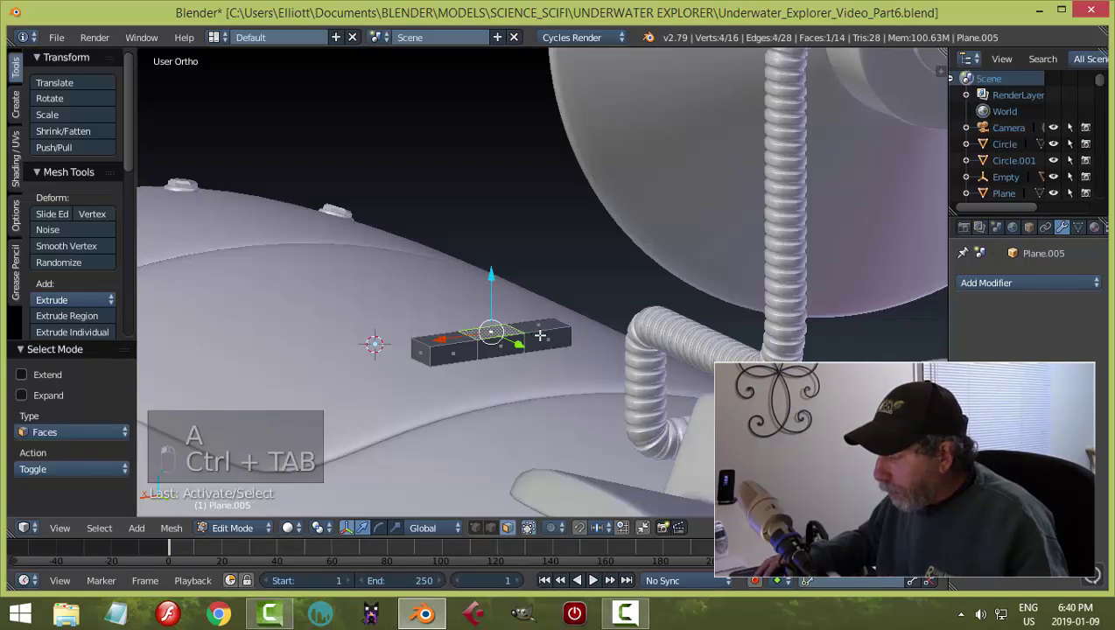
{"action": "mouse_move", "coordinate": [529, 344]}
{"action": "middle_mouse_down"}
{"action": "mouse_move", "coordinate": [662, 383]}
{"action": "mouse_move", "coordinate": [518, 356]}
{"action": "middle_mouse_up"}
{"action": "key", "text": "a"}
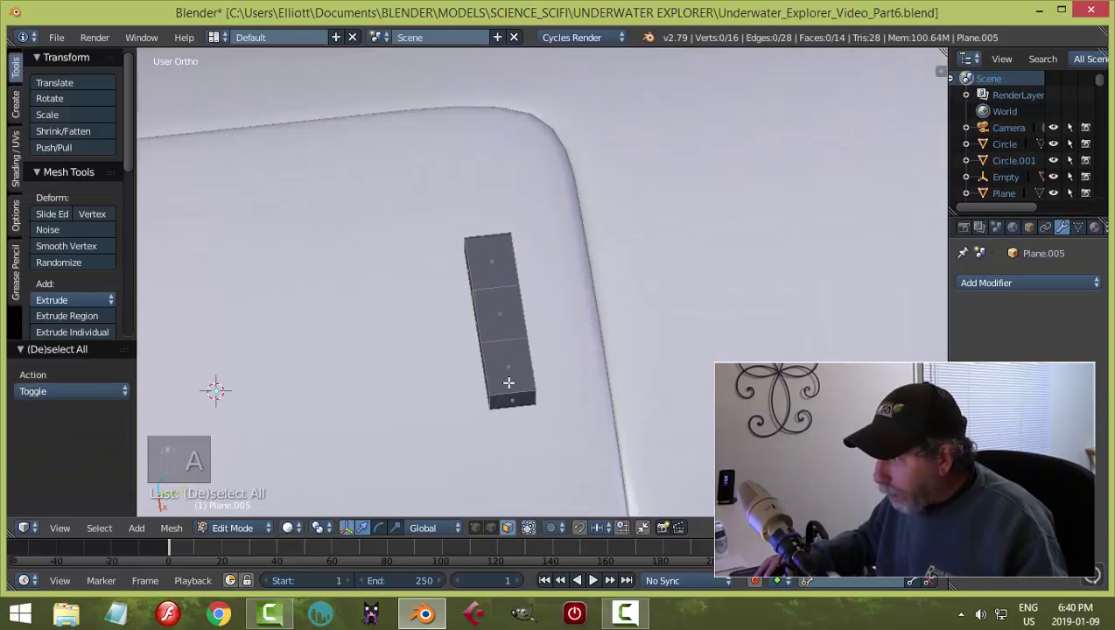
Step: Add two lengthwise loop cuts to the block and scale them apart along Y towards its long edges
{"action": "key", "text": "ctrl+r"}
{"action": "scroll", "coordinate": [506, 397], "scroll_direction": "up", "scroll_amount": 1}
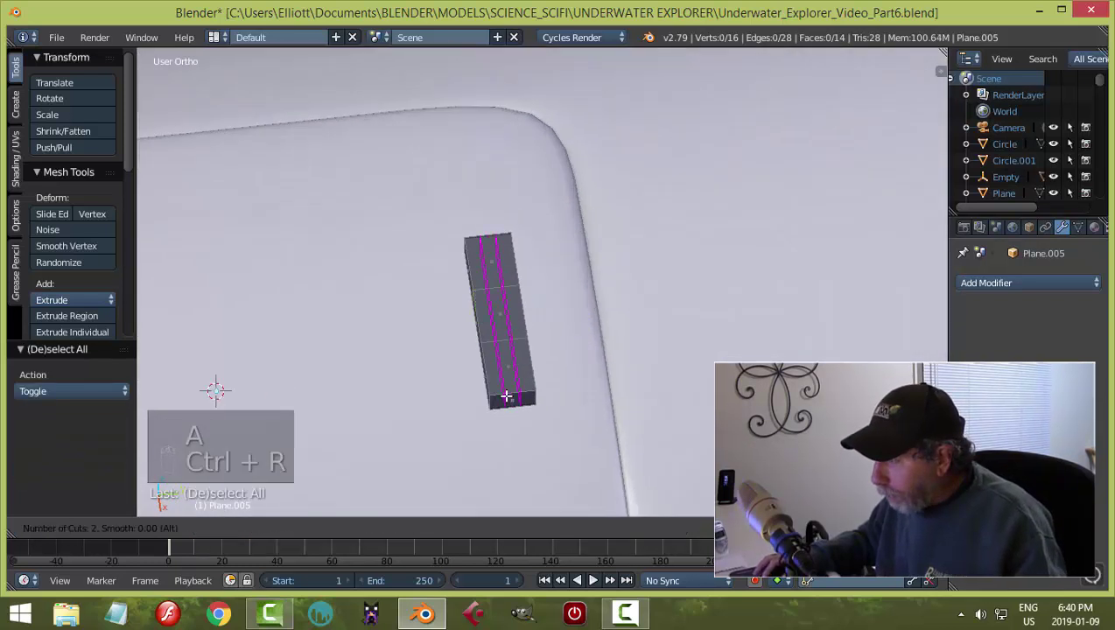
{"action": "left_click", "coordinate": [505, 396]}
{"action": "right_click", "coordinate": [506, 396]}
{"action": "key", "text": "s"}
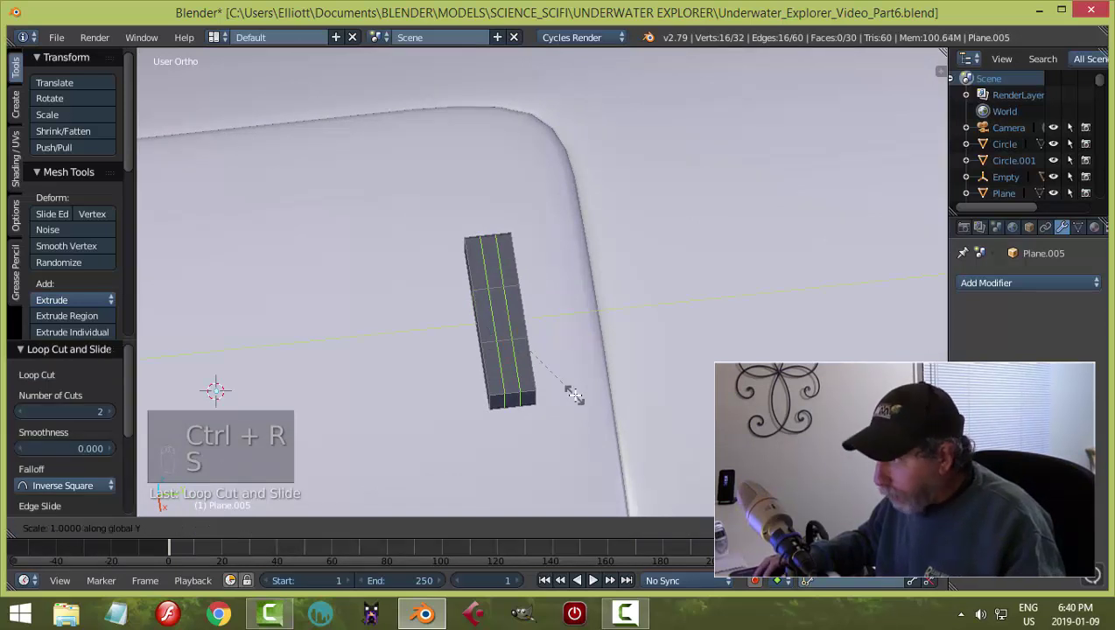
{"action": "left_click", "coordinate": [761, 342]}
{"action": "key", "text": "a"}
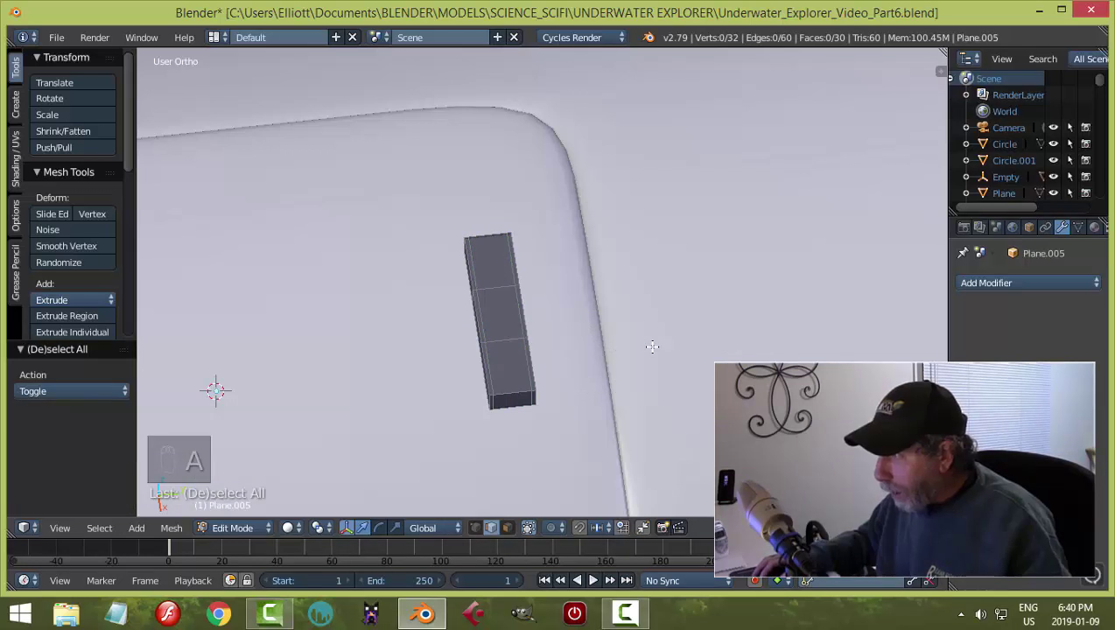
Step: Extrude the block's top middle face about 0.042 upward and return to Object Mode
{"action": "key", "text": "ctrl+Tab"}
{"action": "left_click", "coordinate": [624, 350]}
{"action": "right_click", "coordinate": [513, 319]}
{"action": "middle_click_drag", "start_coordinate": [539, 364], "coordinate": [579, 369]}
{"action": "scroll", "coordinate": [609, 352], "scroll_direction": "up", "scroll_amount": 2}
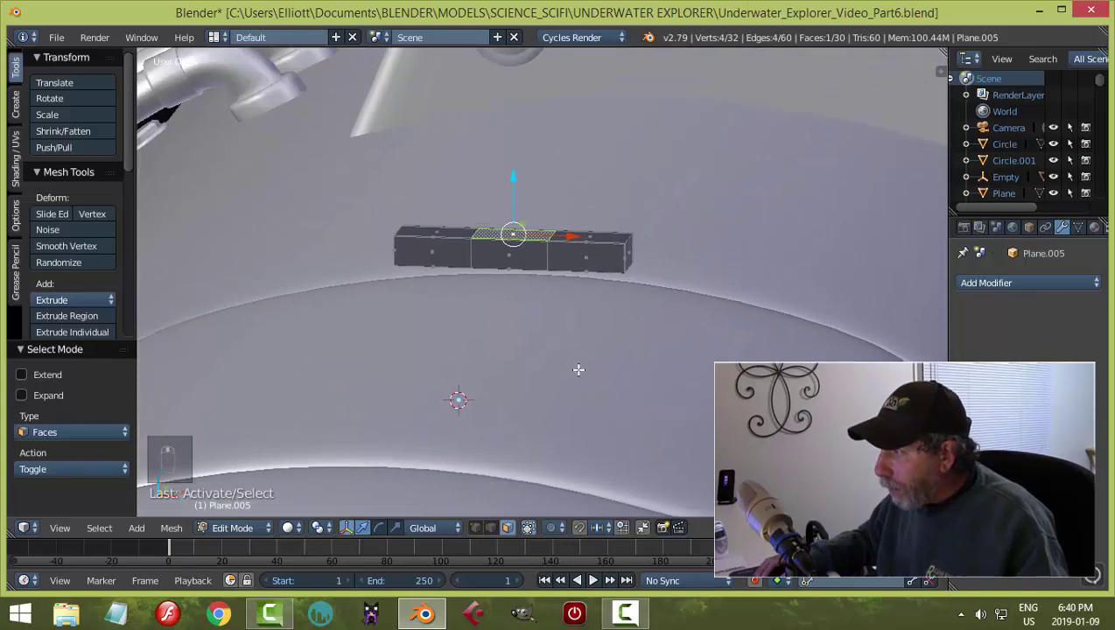
{"action": "key", "text": "e"}
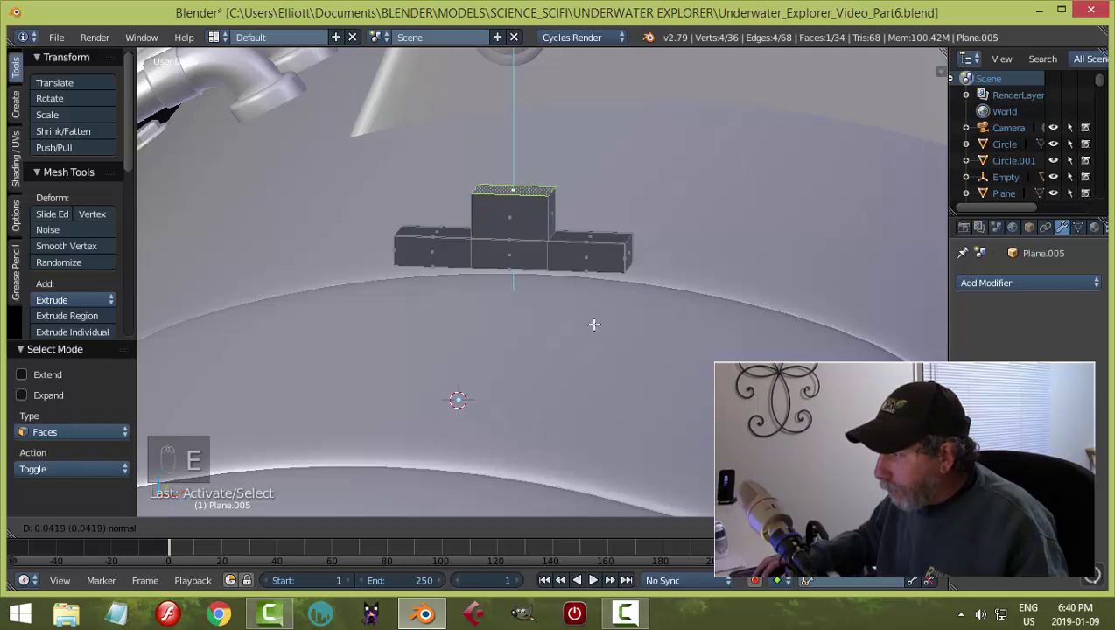
{"action": "left_click", "coordinate": [595, 324]}
{"action": "key", "text": "a"}
{"action": "key", "text": "Tab"}
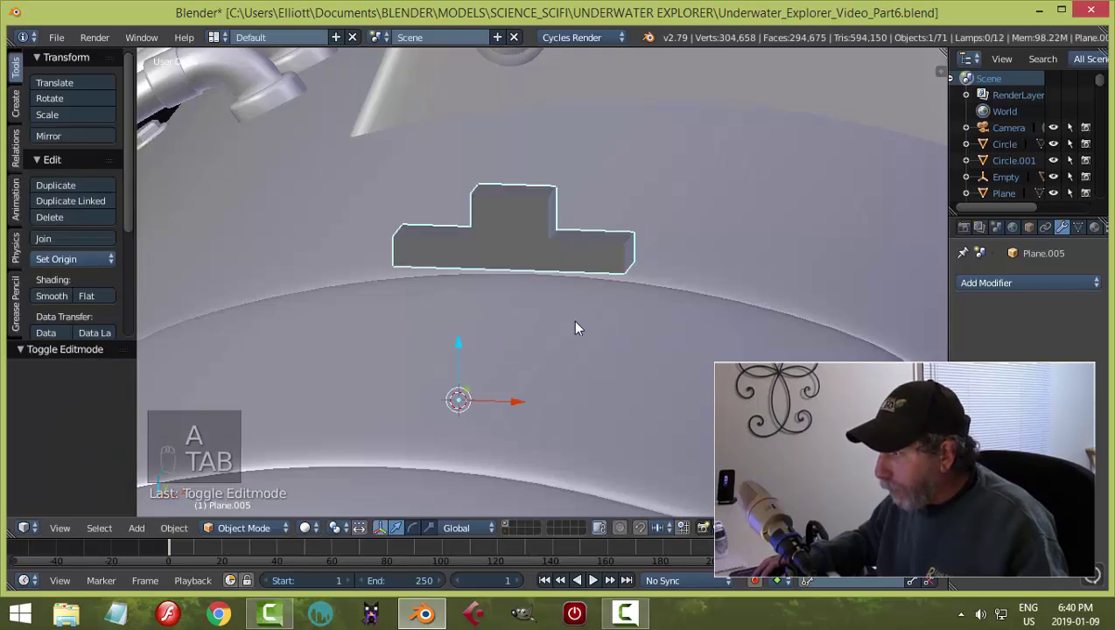
Step: Set the T-shaped block's origin to its geometry
{"action": "middle_click_drag", "start_coordinate": [575, 322], "coordinate": [259, 324]}
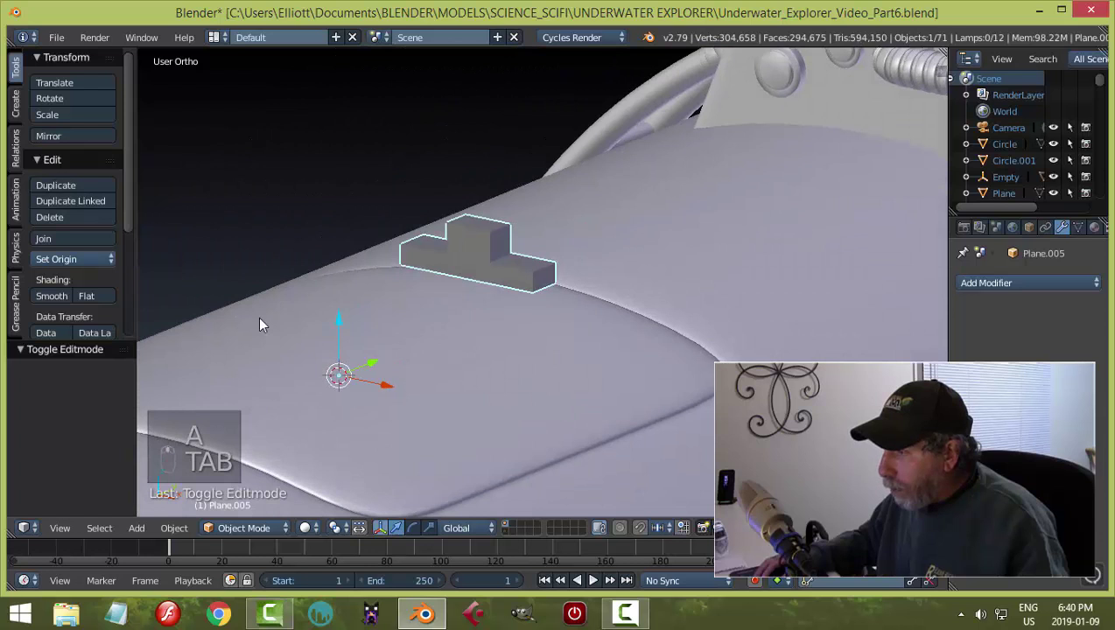
{"action": "left_click", "coordinate": [64, 260]}
{"action": "left_click", "coordinate": [83, 289]}
Step: Rotate the T-shaped block 180° around the X axis so its stem points down
{"action": "middle_click_drag", "start_coordinate": [597, 324], "coordinate": [523, 331]}
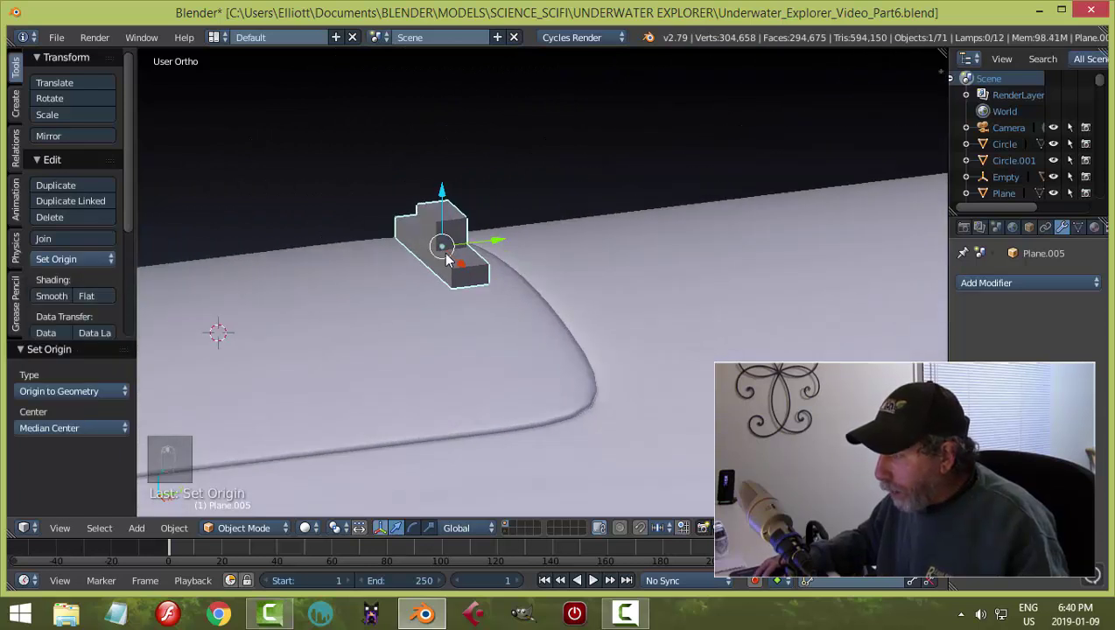
{"action": "mouse_move", "coordinate": [504, 293]}
{"action": "middle_mouse_down"}
{"action": "mouse_move", "coordinate": [469, 298]}
{"action": "mouse_move", "coordinate": [517, 293]}
{"action": "middle_mouse_up"}
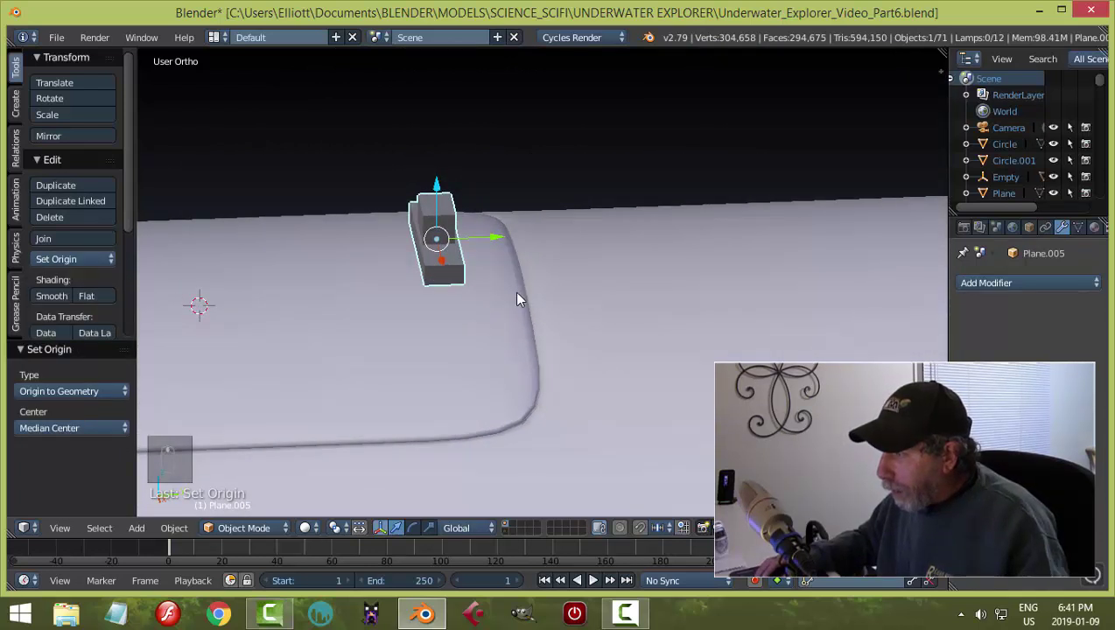
{"action": "type", "text": "rx18"}
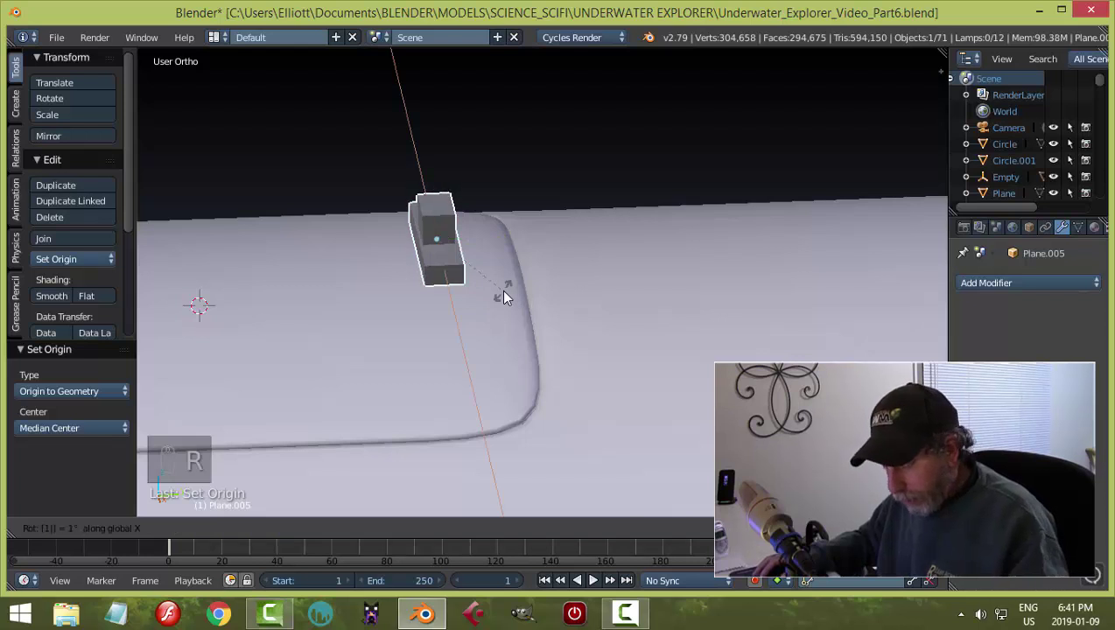
{"action": "type", "text": "0"}
{"action": "key", "text": "Return"}
Step: Move the flipped T-shaped block 0.01 along Z
{"action": "middle_click_drag", "start_coordinate": [469, 229], "coordinate": [553, 251]}
{"action": "type", "text": "gz"}
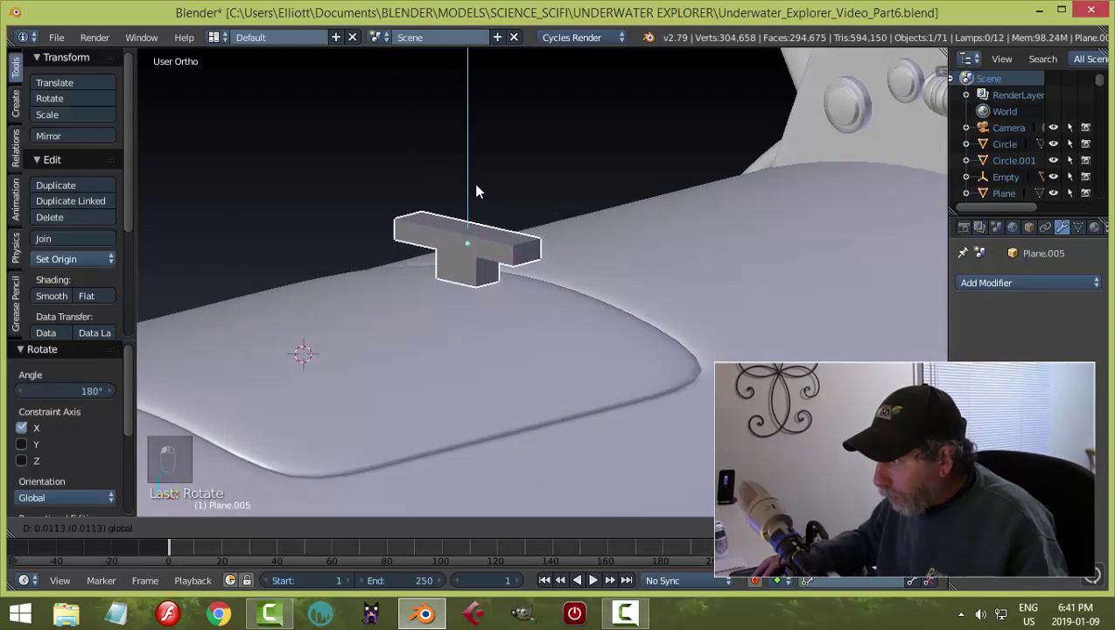
{"action": "type", "text": ".01"}
{"action": "key", "text": "Return"}
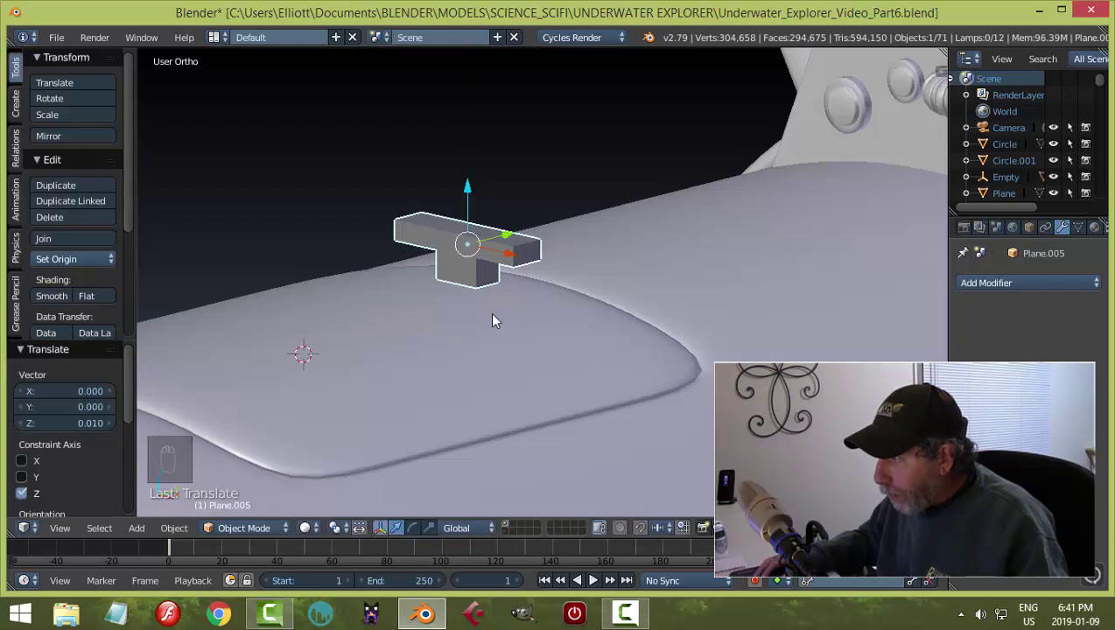
Step: Lift the T-shaped block clear of the hull and delete the bottom face of its stem
{"action": "middle_click_drag", "start_coordinate": [493, 319], "coordinate": [455, 298]}
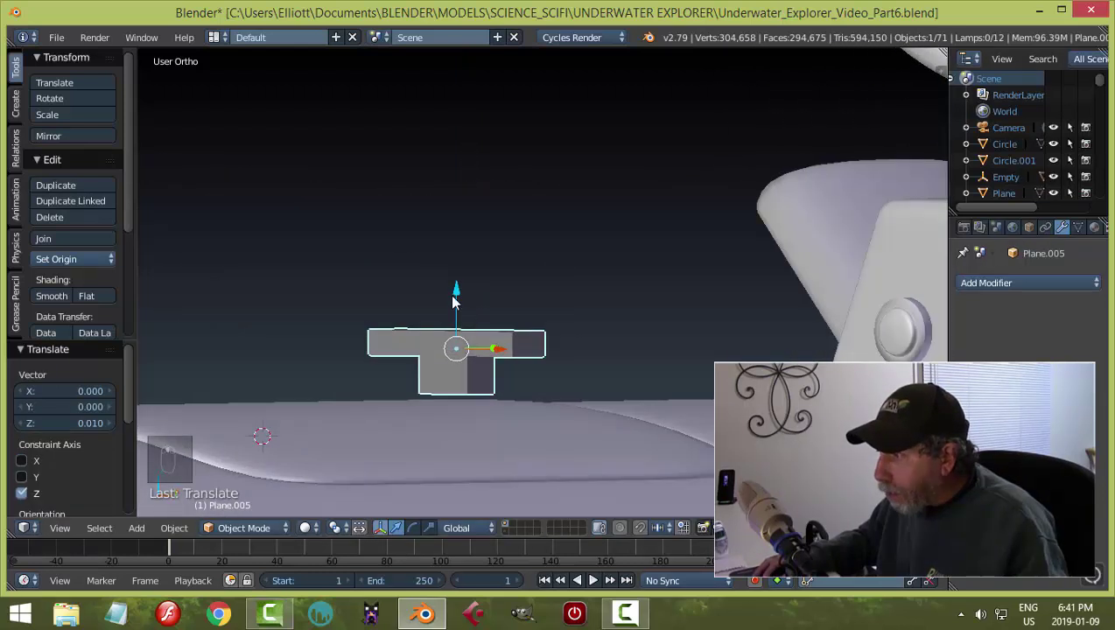
{"action": "left_click_drag", "start_coordinate": [455, 298], "coordinate": [470, 251]}
{"action": "middle_click_drag", "start_coordinate": [470, 251], "coordinate": [433, 319]}
{"action": "key", "text": "Tab"}
{"action": "right_click", "coordinate": [410, 318]}
{"action": "key", "text": "x"}
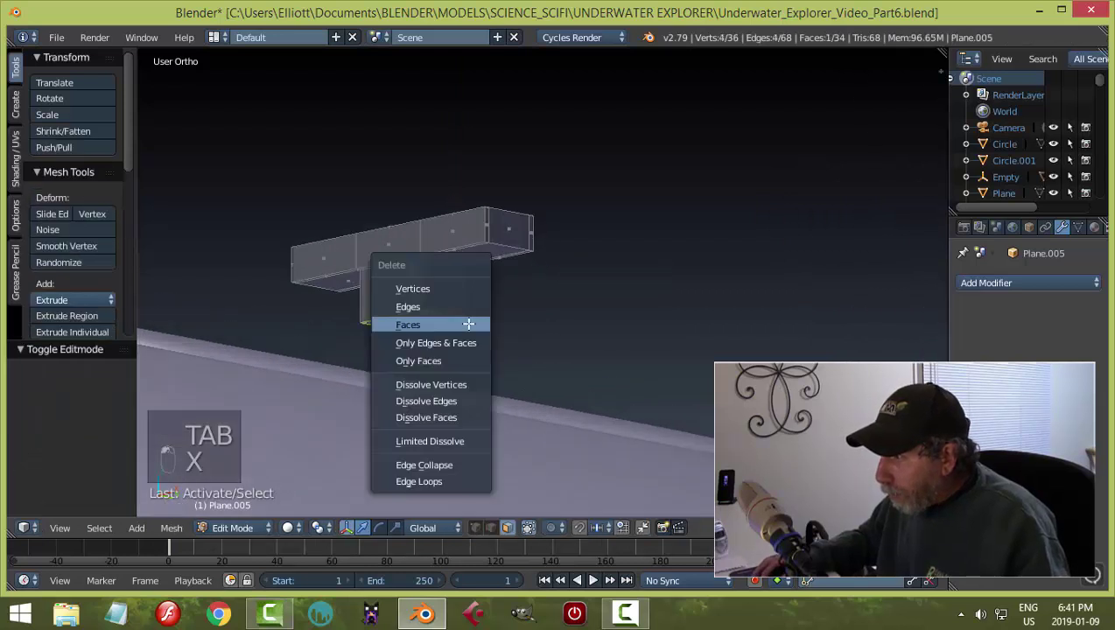
{"action": "left_click", "coordinate": [465, 323]}
{"action": "key", "text": "Tab"}
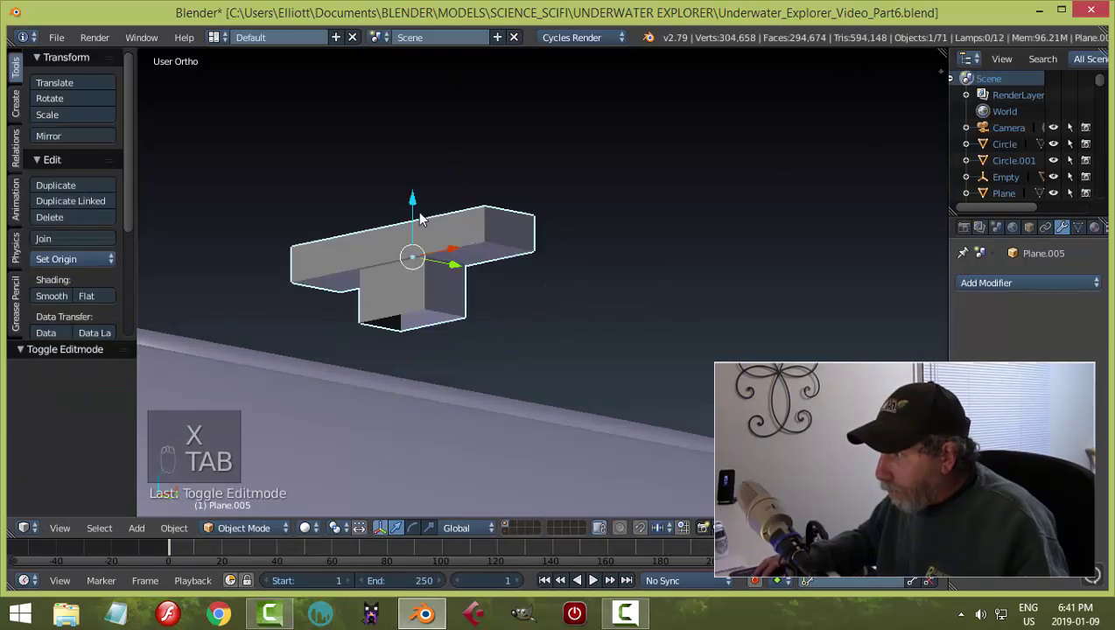
Step: Move the T-shaped block -0.089 along Z down onto the hatch cover and 0.015 along Y
{"action": "middle_click_drag", "start_coordinate": [420, 219], "coordinate": [395, 259]}
{"action": "left_click_drag", "start_coordinate": [386, 217], "coordinate": [388, 355]}
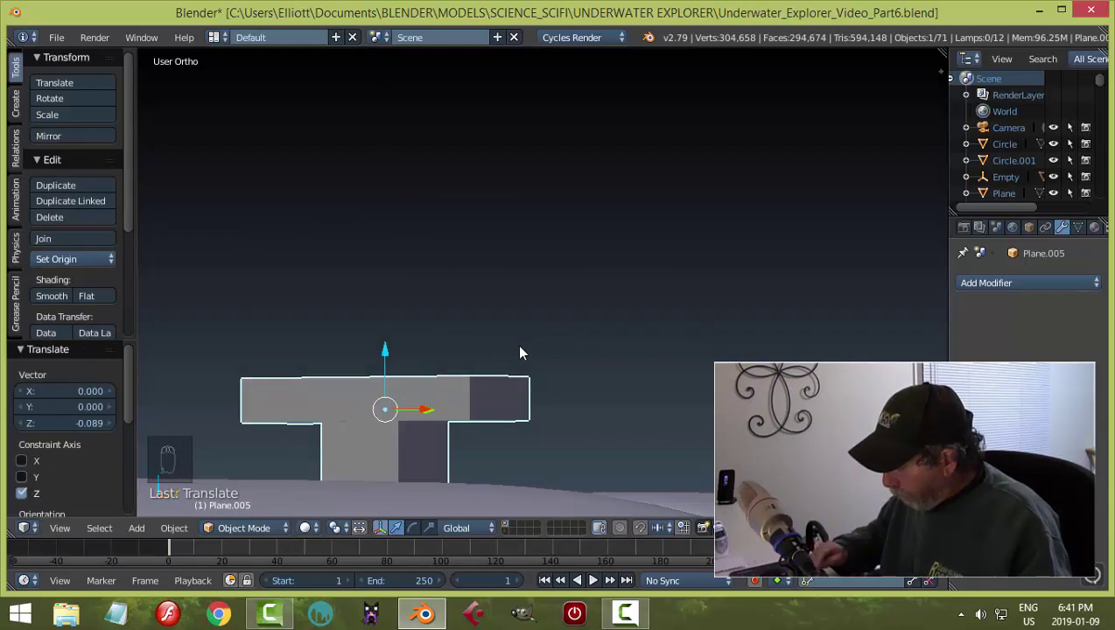
{"action": "key", "text": "KP_7"}
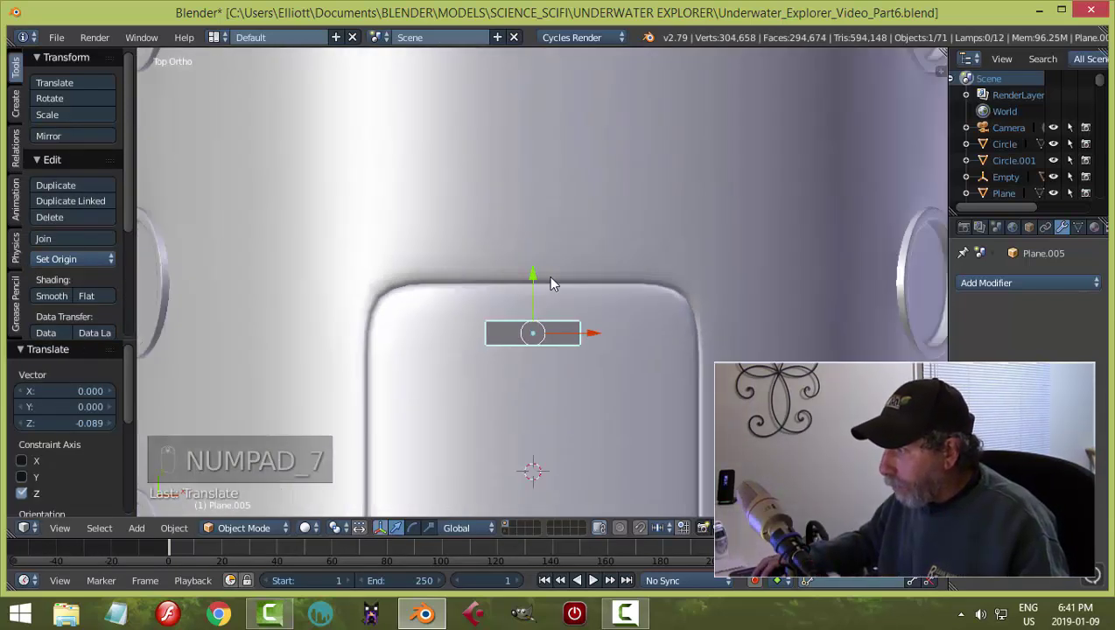
{"action": "left_click_drag", "start_coordinate": [531, 275], "coordinate": [534, 270]}
Step: Add a Subdivision Surface modifier to the T-shaped block
{"action": "middle_click_drag", "start_coordinate": [682, 367], "coordinate": [404, 244]}
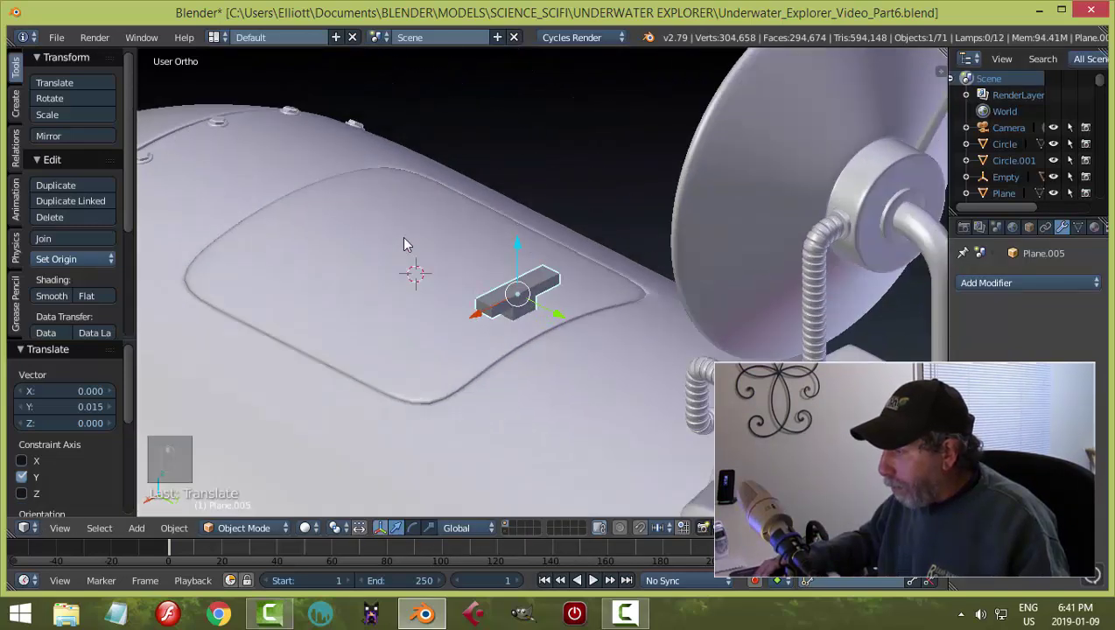
{"action": "left_click", "coordinate": [967, 287]}
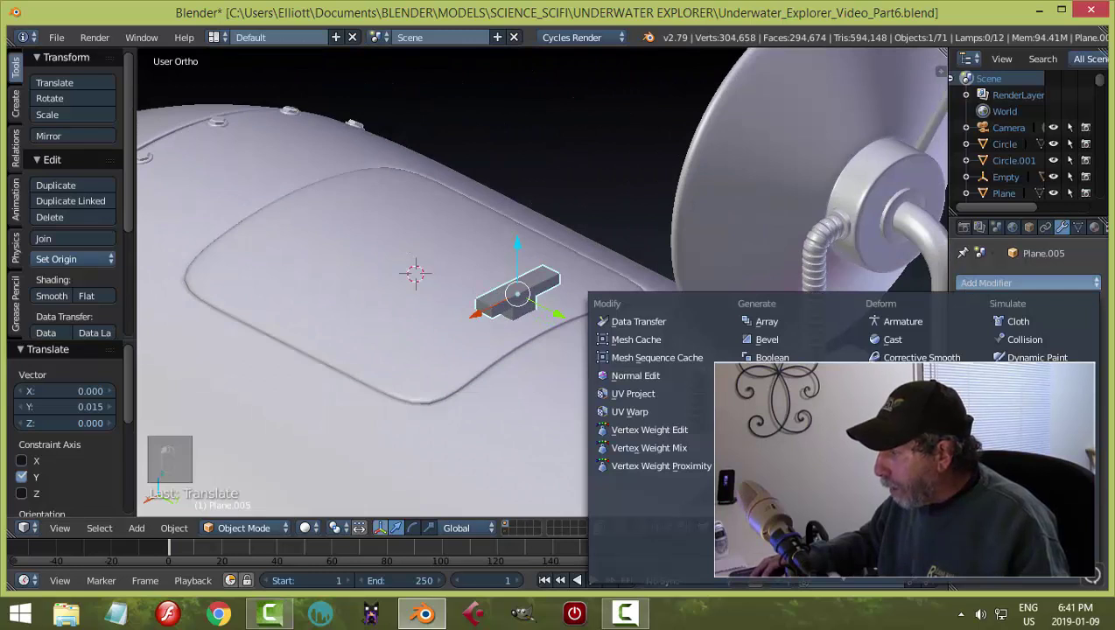
{"action": "left_click", "coordinate": [796, 555]}
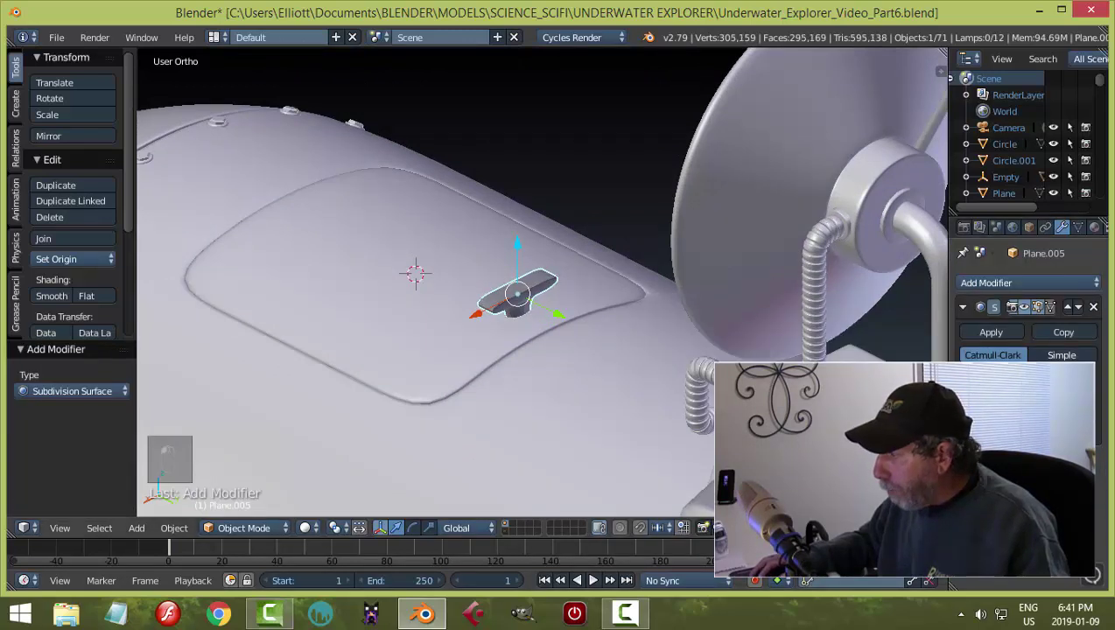
Step: In Edit Mode, add two lengthwise loop cuts to the T-shaped block, one close to each long side
{"action": "scroll", "coordinate": [511, 363], "scroll_direction": "up", "scroll_amount": 3}
{"action": "key", "text": "Tab"}
{"action": "left_click", "coordinate": [592, 396]}
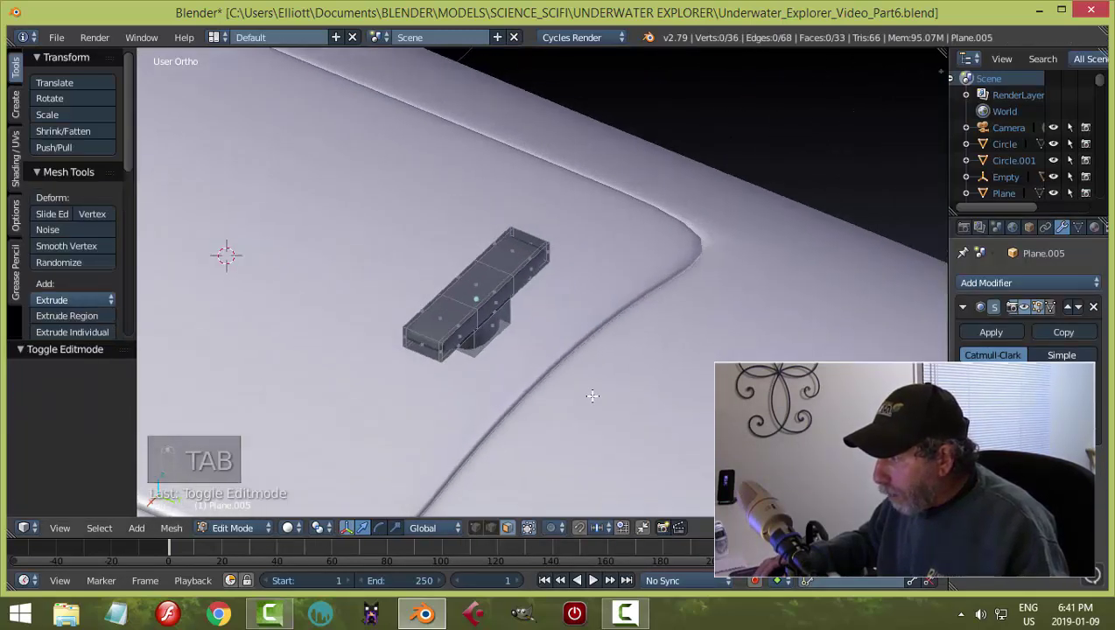
{"action": "middle_click_drag", "start_coordinate": [593, 395], "coordinate": [491, 401]}
{"action": "key", "text": "ctrl+r"}
{"action": "left_click", "coordinate": [442, 379]}
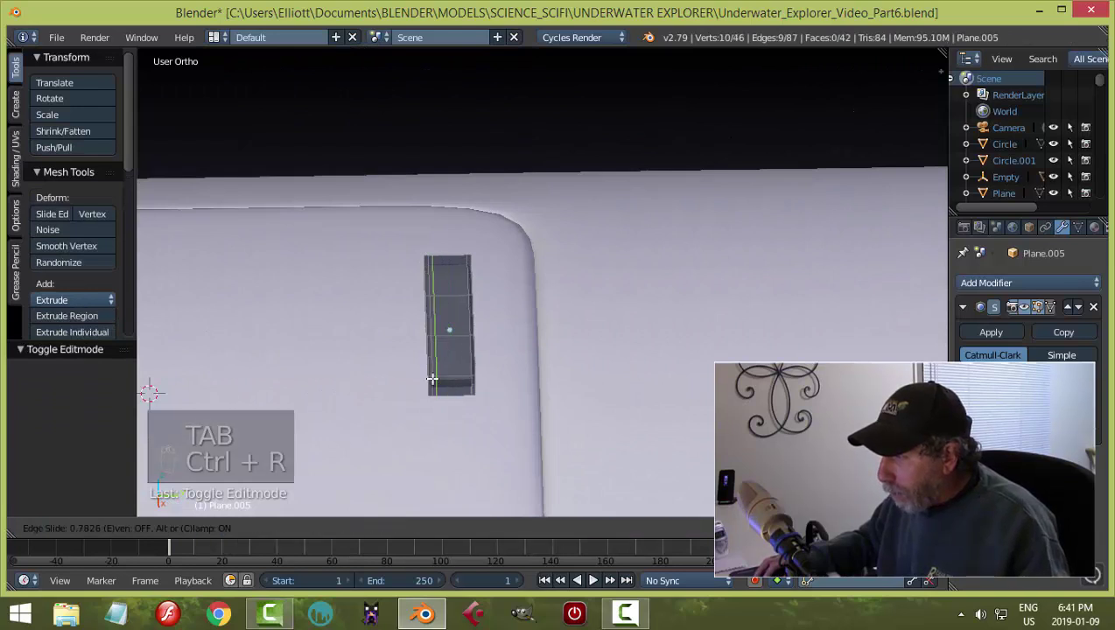
{"action": "left_click", "coordinate": [432, 379]}
{"action": "key", "text": "ctrl+r"}
{"action": "left_click", "coordinate": [461, 376]}
{"action": "left_click", "coordinate": [472, 379]}
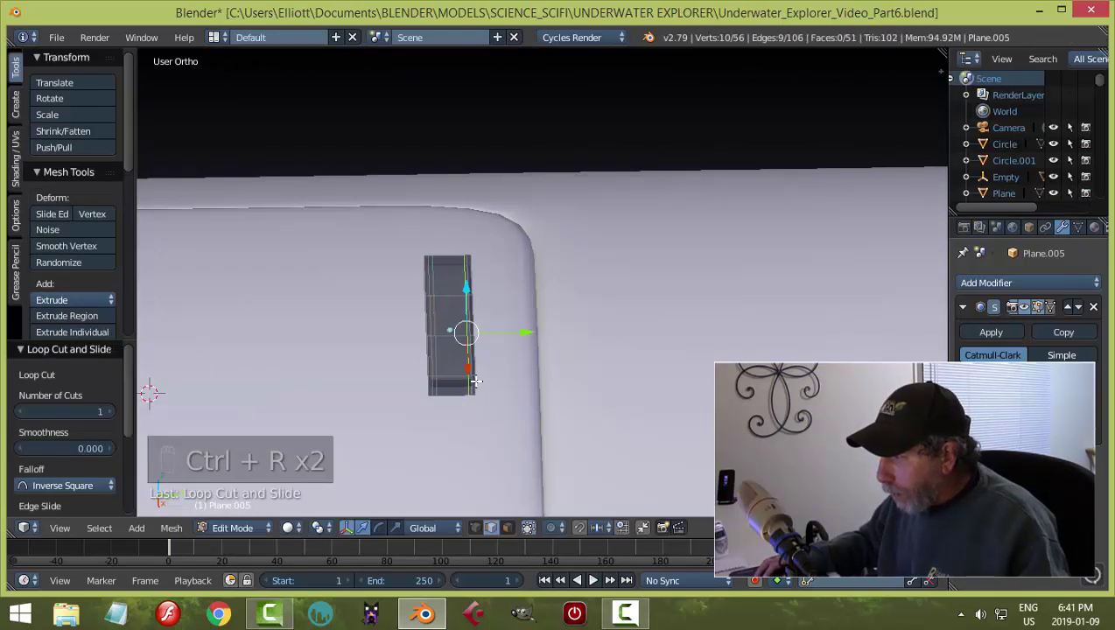
Step: Add a loop cut close to each short end of the T-shaped block's crossbar
{"action": "middle_click_drag", "start_coordinate": [472, 379], "coordinate": [455, 351]}
{"action": "key", "text": "ctrl+r"}
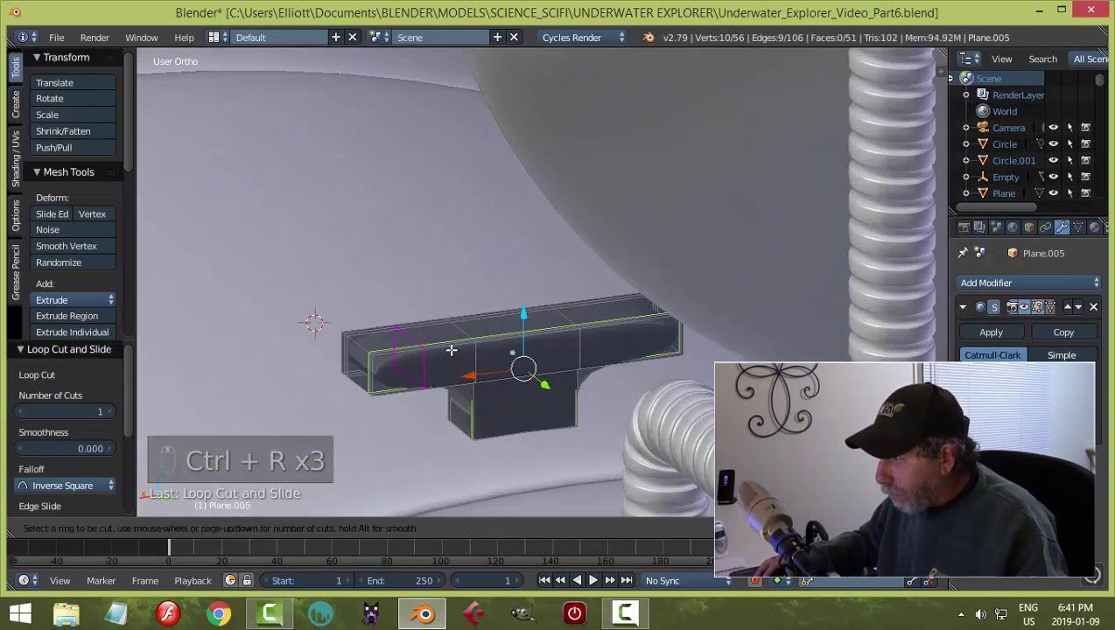
{"action": "left_click", "coordinate": [442, 353]}
{"action": "left_click", "coordinate": [407, 359]}
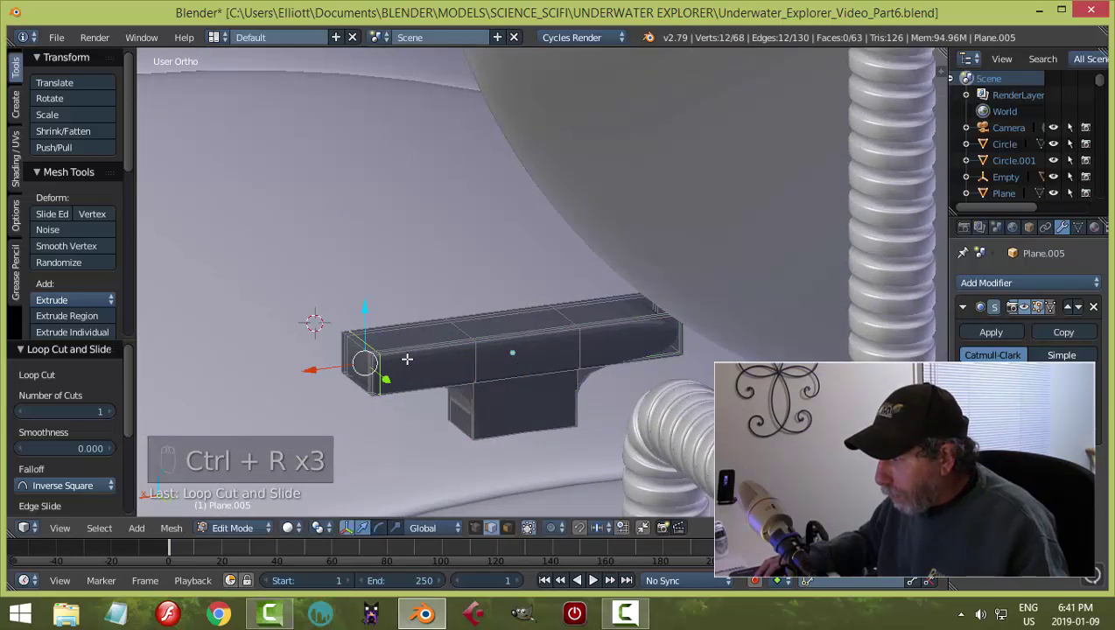
{"action": "key", "text": "ctrl+r"}
{"action": "left_click", "coordinate": [648, 329]}
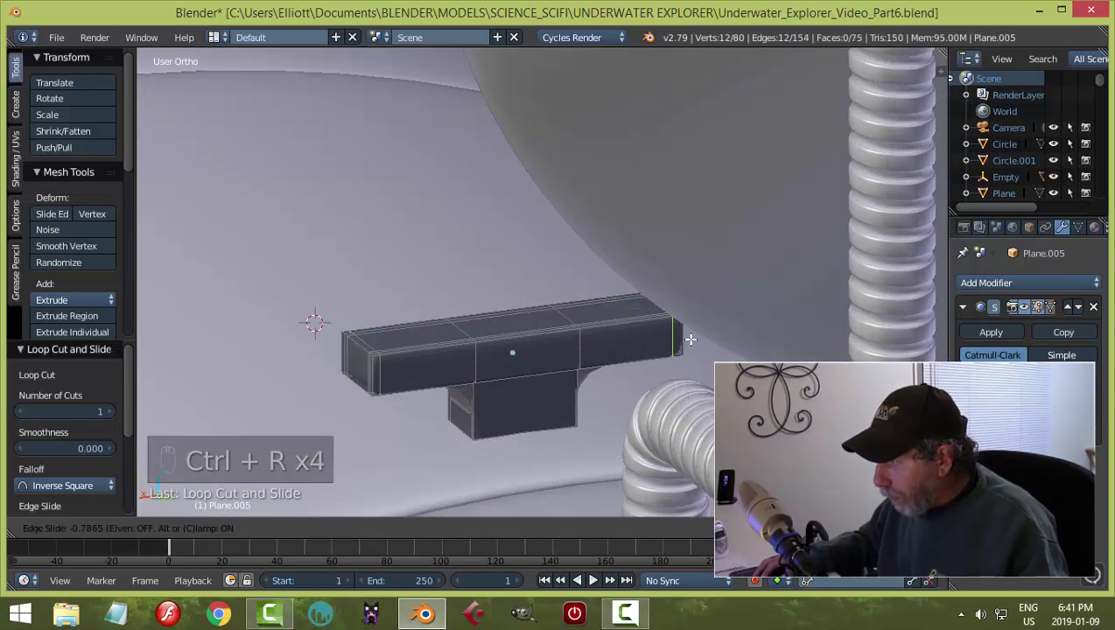
{"action": "left_click", "coordinate": [693, 339]}
Step: Add two loop cuts through the middle section and stem, each slid close to one side of the stem
{"action": "key", "text": "ctrl+r"}
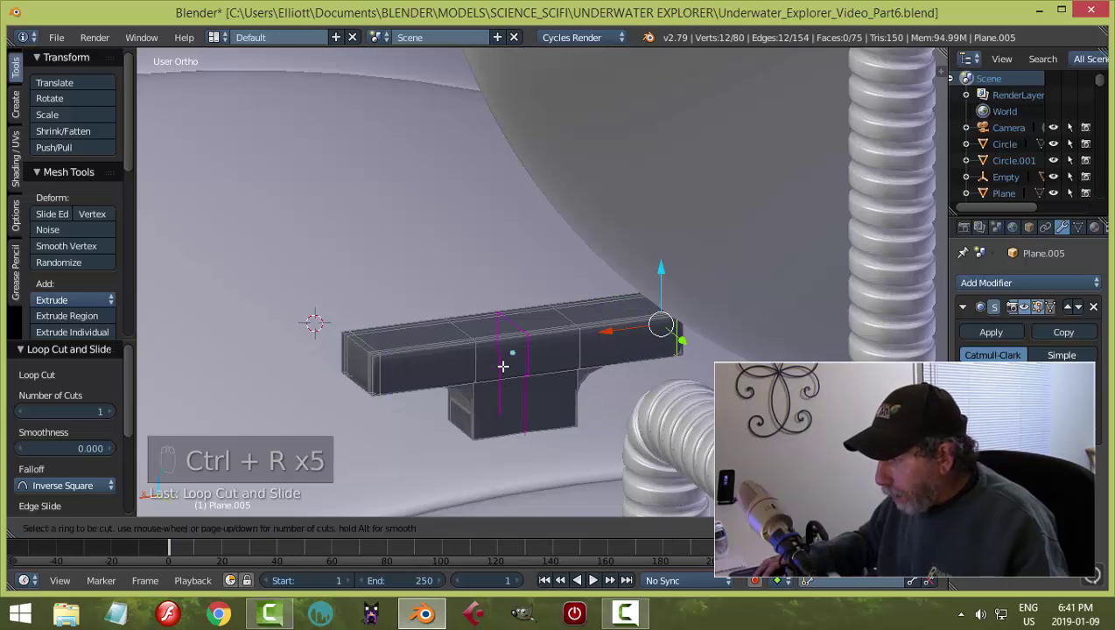
{"action": "left_click", "coordinate": [504, 364]}
{"action": "left_click", "coordinate": [458, 378]}
{"action": "key", "text": "ctrl+r"}
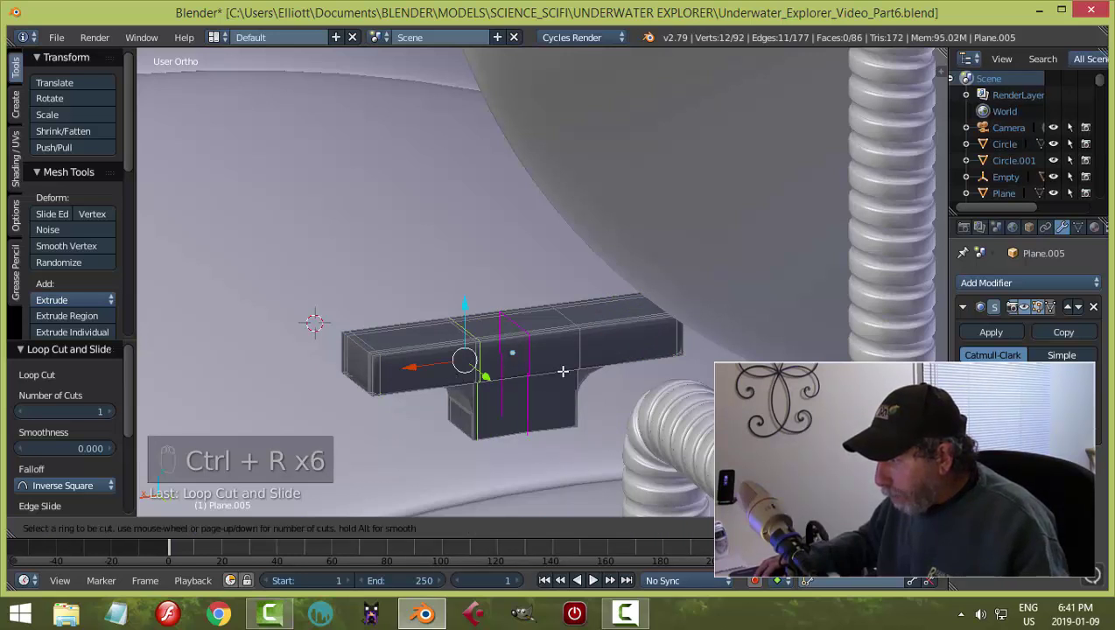
{"action": "left_click", "coordinate": [563, 371]}
{"action": "left_click", "coordinate": [610, 375]}
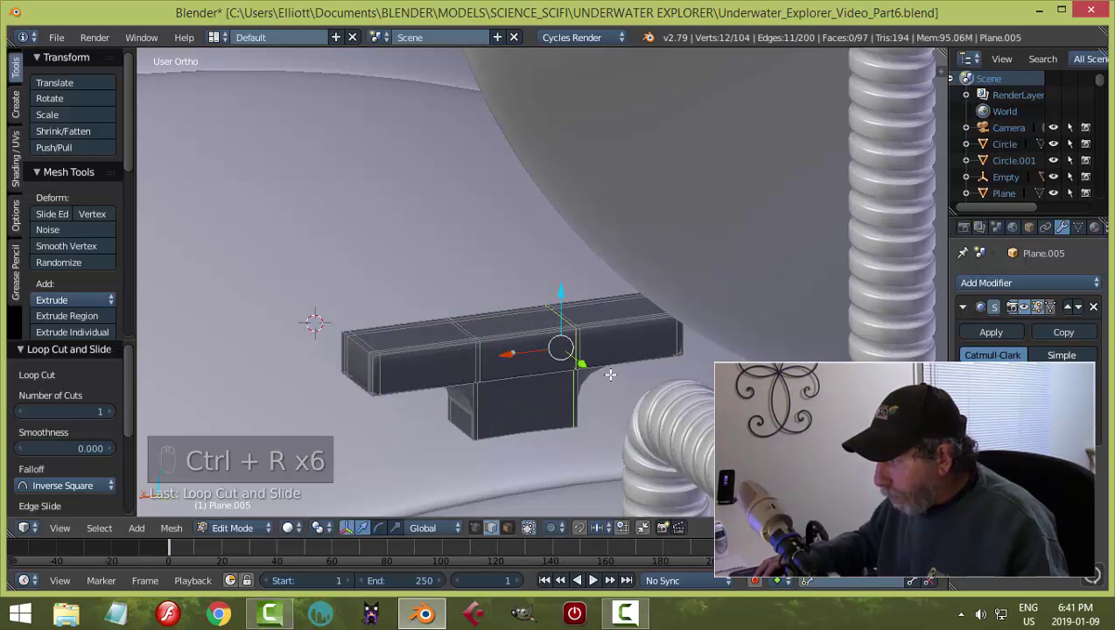
Step: Add a loop cut on each outer arm of the crossbar, slid close to where it meets the stem
{"action": "key", "text": "ctrl+r"}
{"action": "left_click", "coordinate": [437, 375]}
{"action": "left_click", "coordinate": [481, 376]}
{"action": "key", "text": "ctrl+r"}
{"action": "left_click", "coordinate": [592, 364]}
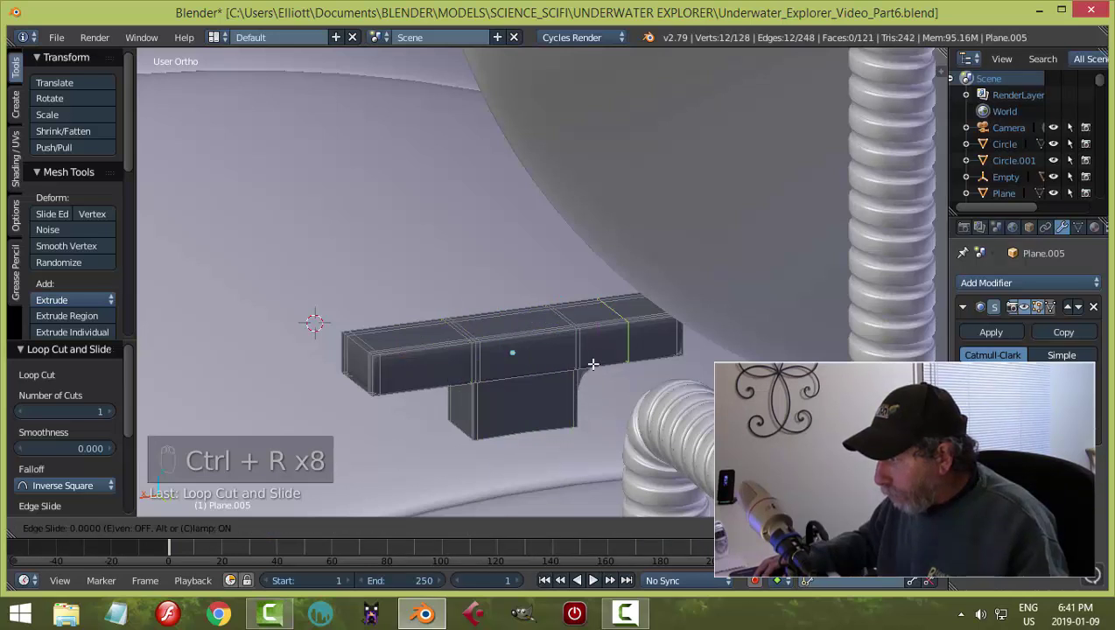
{"action": "left_click", "coordinate": [555, 373]}
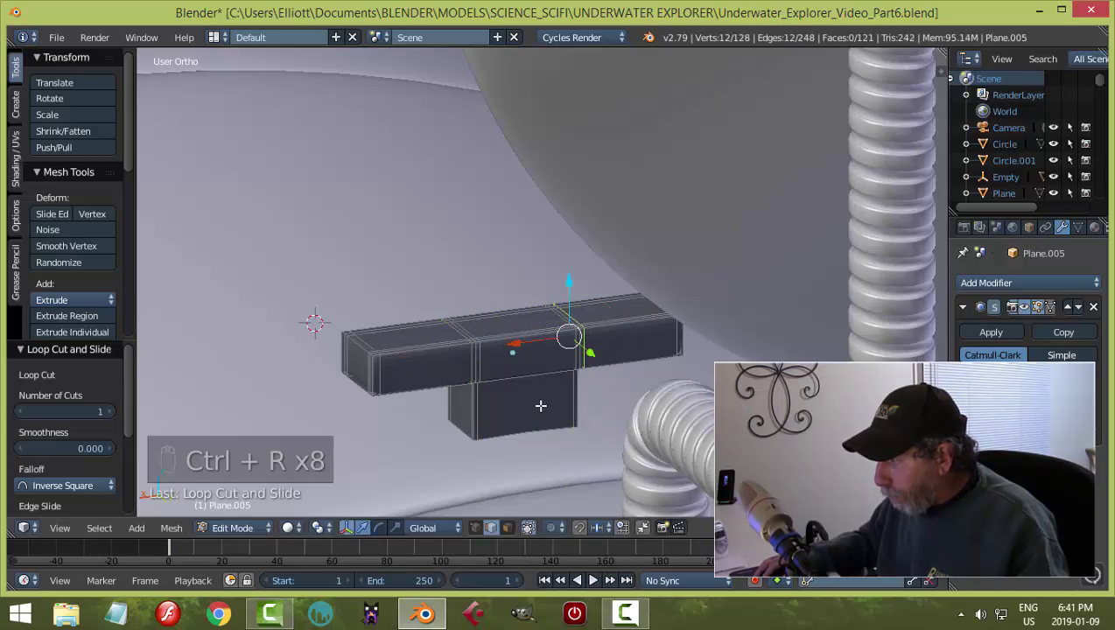
Step: Add horizontal loop cuts near the crossbar's upper and lower edges and return to Object Mode
{"action": "middle_click_drag", "start_coordinate": [540, 404], "coordinate": [602, 404]}
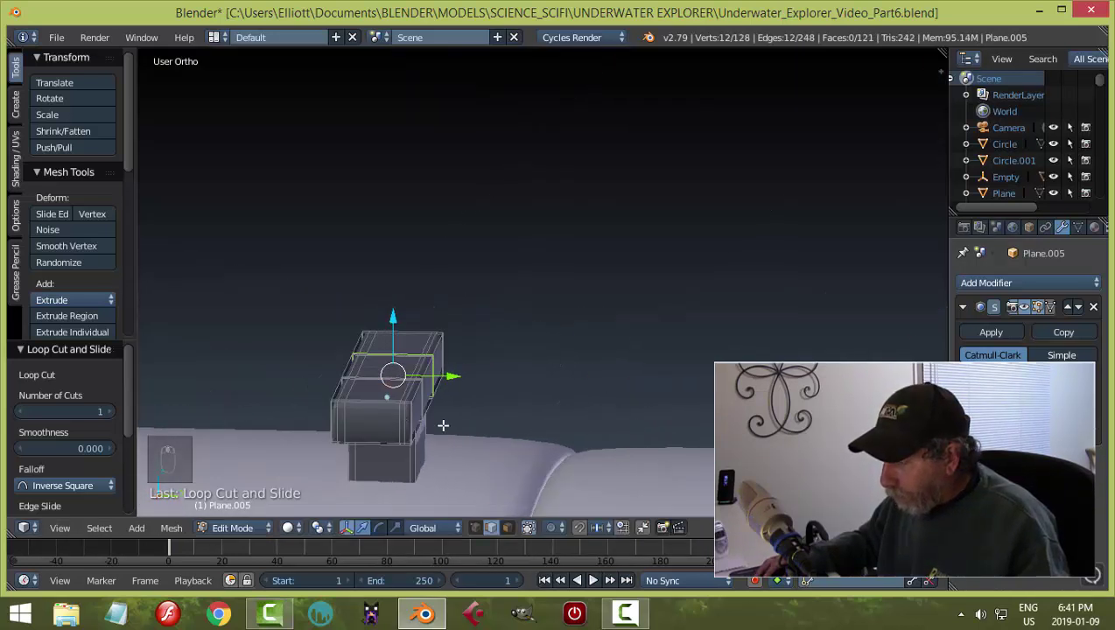
{"action": "key", "text": "ctrl+r"}
{"action": "left_click", "coordinate": [405, 422]}
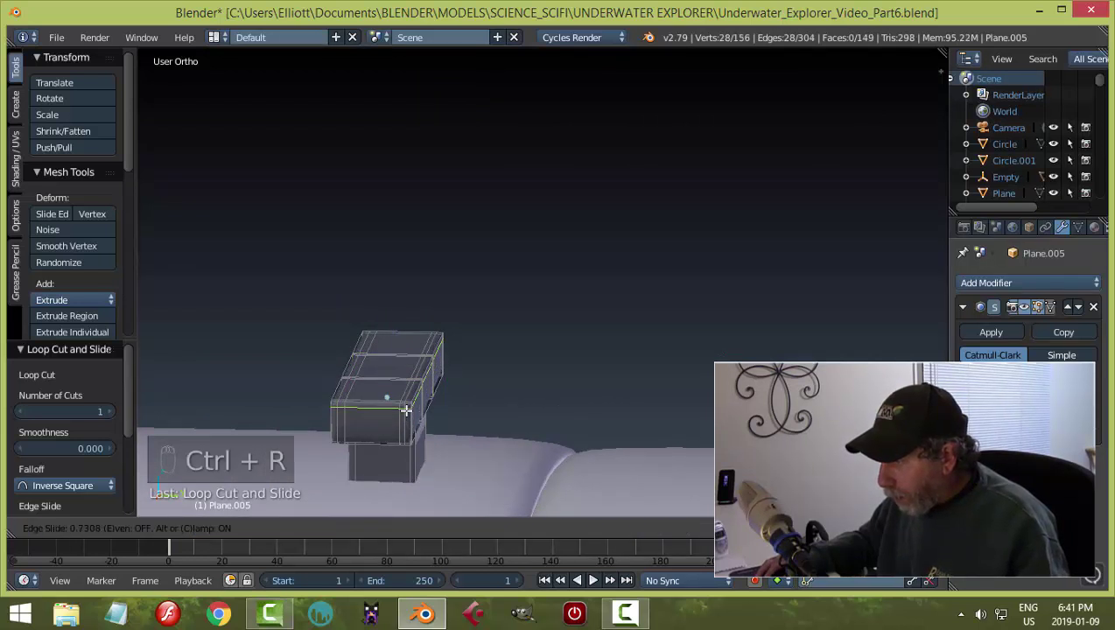
{"action": "left_click", "coordinate": [406, 410]}
{"action": "key", "text": "ctrl+r"}
{"action": "left_click", "coordinate": [409, 424]}
{"action": "left_click", "coordinate": [409, 426]}
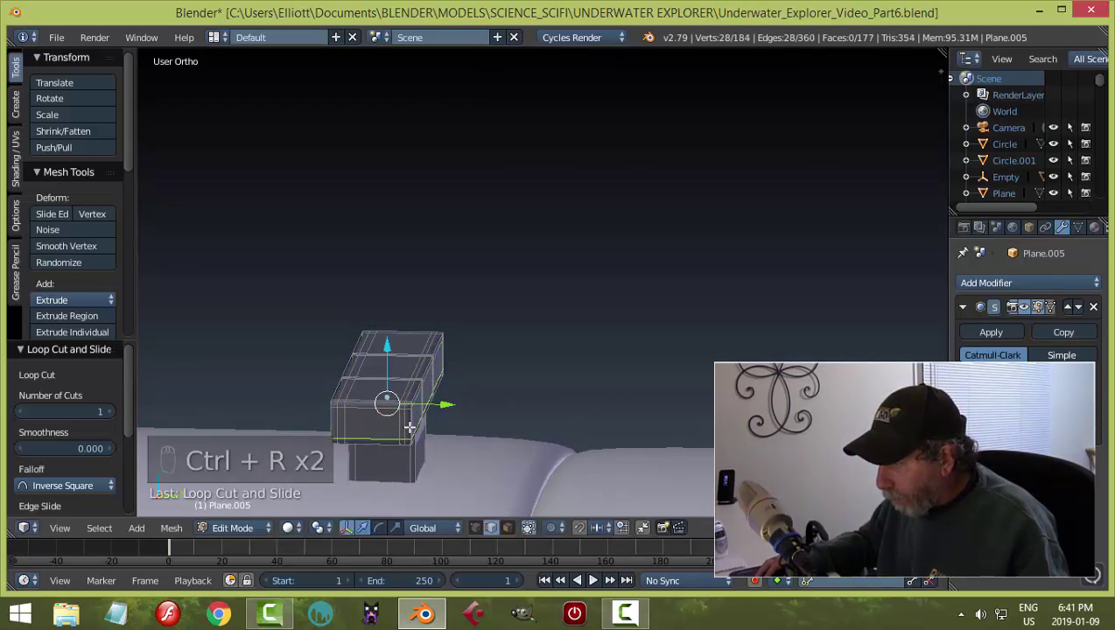
{"action": "key", "text": "a"}
{"action": "key", "text": "Tab"}
Step: Add a loop cut around the stem just below the crossbar and return to Object Mode
{"action": "middle_click_drag", "start_coordinate": [516, 405], "coordinate": [515, 354]}
{"action": "key", "text": "Tab"}
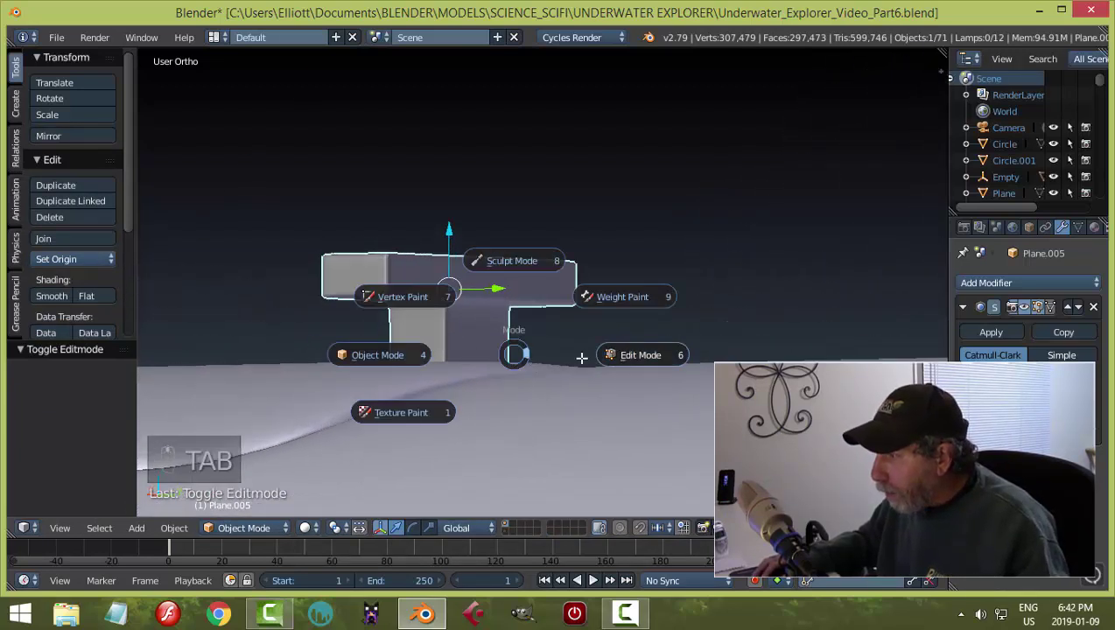
{"action": "left_click", "coordinate": [585, 357]}
{"action": "scroll", "coordinate": [514, 356], "scroll_direction": "up", "scroll_amount": 3}
{"action": "key", "text": "ctrl+r"}
{"action": "left_click", "coordinate": [488, 360]}
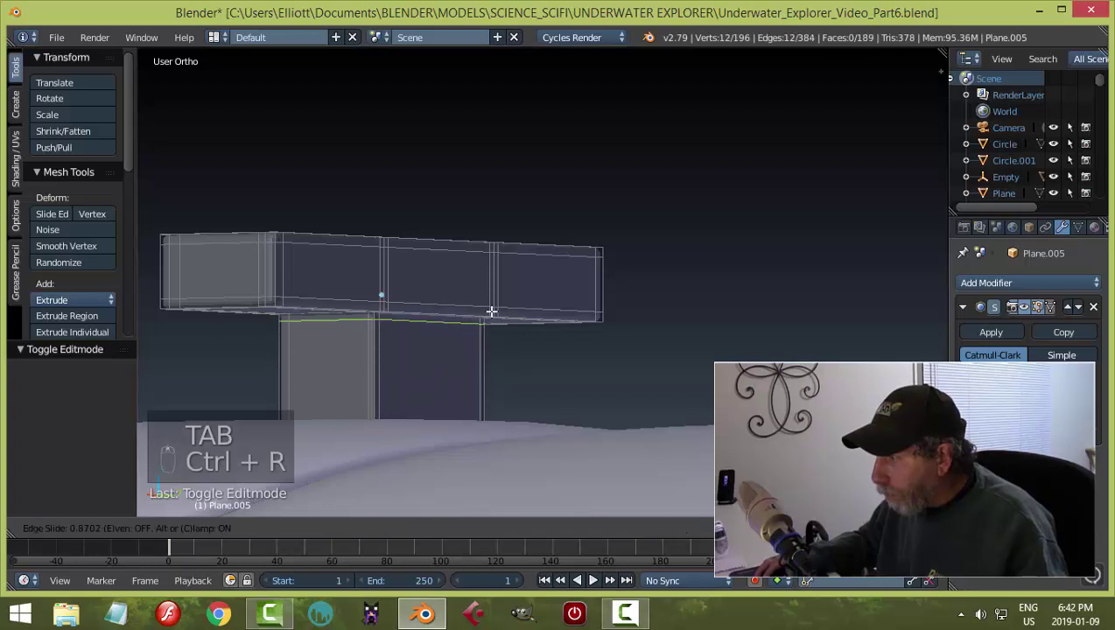
{"action": "left_click", "coordinate": [490, 311]}
{"action": "key", "text": "Tab"}
{"action": "left_click", "coordinate": [431, 344]}
Step: Scale the T-shaped block down along X, lower it slightly toward the cover, and deselect everything
{"action": "middle_click_drag", "start_coordinate": [497, 338], "coordinate": [539, 290]}
{"action": "key", "text": "a"}
{"action": "scroll", "coordinate": [522, 319], "scroll_direction": "down", "scroll_amount": 4}
{"action": "middle_click_drag", "start_coordinate": [582, 324], "coordinate": [635, 274]}
{"action": "key", "text": "s"}
{"action": "key", "text": "x"}
{"action": "left_click", "coordinate": [588, 272]}
{"action": "key", "text": "a"}
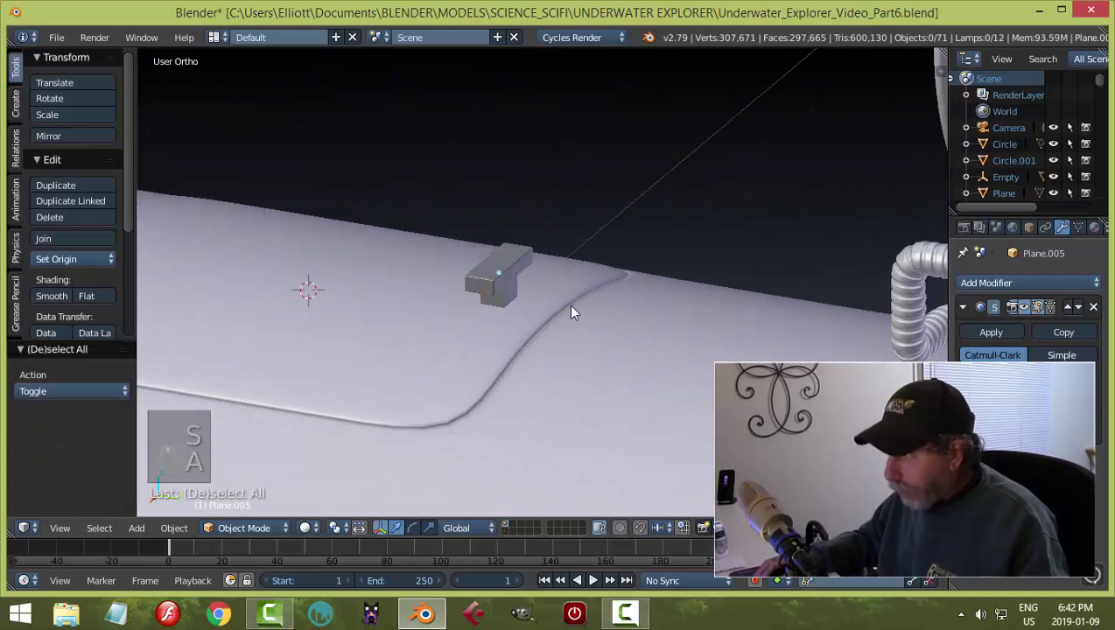
{"action": "middle_click_drag", "start_coordinate": [572, 311], "coordinate": [516, 277]}
{"action": "left_click_drag", "start_coordinate": [506, 224], "coordinate": [507, 228]}
{"action": "key", "text": "a"}
{"action": "scroll", "coordinate": [541, 315], "scroll_direction": "down", "scroll_amount": 4}
{"action": "mouse_move", "coordinate": [541, 312]}
{"action": "middle_mouse_down"}
{"action": "mouse_move", "coordinate": [551, 306]}
{"action": "mouse_move", "coordinate": [572, 336]}
{"action": "mouse_move", "coordinate": [523, 309]}
{"action": "mouse_move", "coordinate": [486, 326]}
{"action": "mouse_move", "coordinate": [450, 313]}
{"action": "mouse_move", "coordinate": [500, 313]}
{"action": "mouse_move", "coordinate": [449, 318]}
{"action": "mouse_move", "coordinate": [468, 259]}
{"action": "middle_mouse_up"}
{"action": "scroll", "coordinate": [542, 309], "scroll_direction": "up", "scroll_amount": 2}
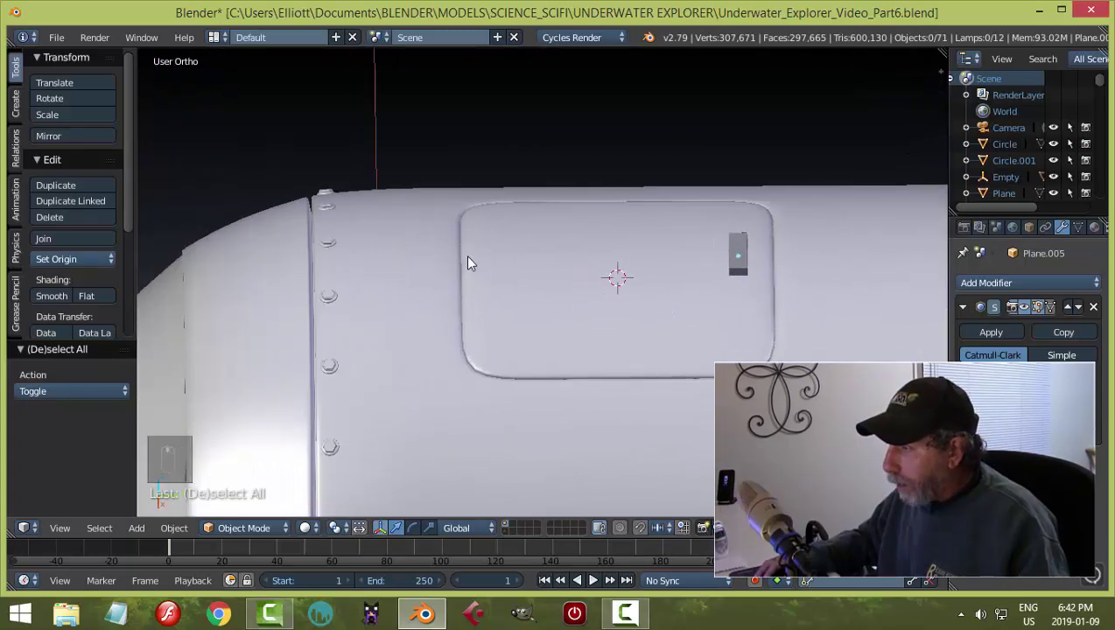
{"action": "mouse_move", "coordinate": [473, 298]}
{"action": "middle_mouse_down"}
{"action": "mouse_move", "coordinate": [501, 306]}
{"action": "mouse_move", "coordinate": [532, 265]}
{"action": "mouse_move", "coordinate": [703, 271]}
{"action": "mouse_move", "coordinate": [507, 339]}
{"action": "mouse_move", "coordinate": [585, 338]}
{"action": "mouse_move", "coordinate": [578, 309]}
{"action": "mouse_move", "coordinate": [587, 356]}
{"action": "mouse_move", "coordinate": [405, 340]}
{"action": "mouse_move", "coordinate": [567, 327]}
{"action": "mouse_move", "coordinate": [572, 338]}
{"action": "mouse_move", "coordinate": [660, 304]}
{"action": "mouse_move", "coordinate": [576, 317]}
{"action": "middle_mouse_up"}
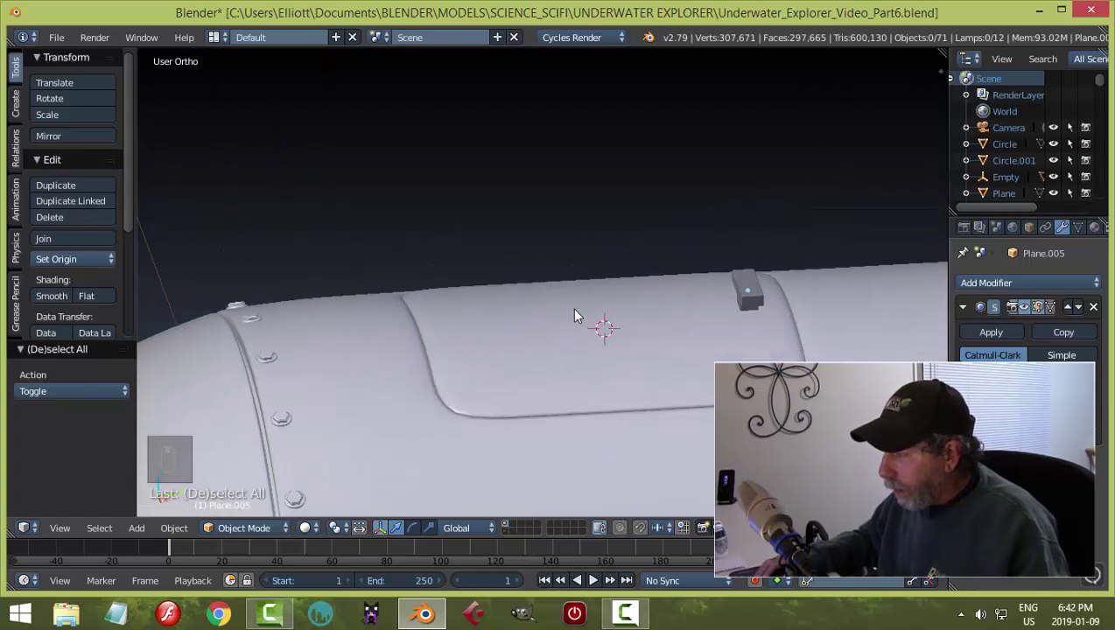
{"action": "mouse_move", "coordinate": [773, 291]}
{"action": "middle_mouse_down"}
{"action": "mouse_move", "coordinate": [739, 308]}
{"action": "mouse_move", "coordinate": [622, 323]}
{"action": "middle_mouse_up"}
{"action": "scroll", "coordinate": [621, 328], "scroll_direction": "up", "scroll_amount": 6}
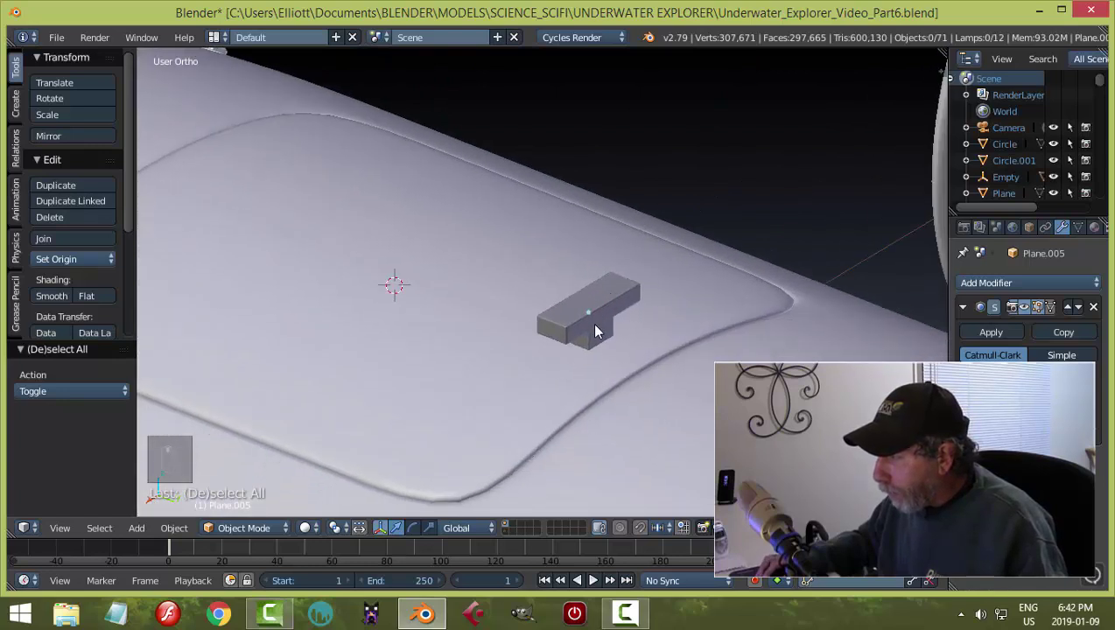
Step: Try beveling the upper edges at both short ends of the T-shaped block's crossbar by 0.003 with 3 segments
{"action": "right_click", "coordinate": [569, 357]}
{"action": "key", "text": "Tab"}
{"action": "left_click", "coordinate": [644, 361]}
{"action": "scroll", "coordinate": [634, 376], "scroll_direction": "up", "scroll_amount": 4}
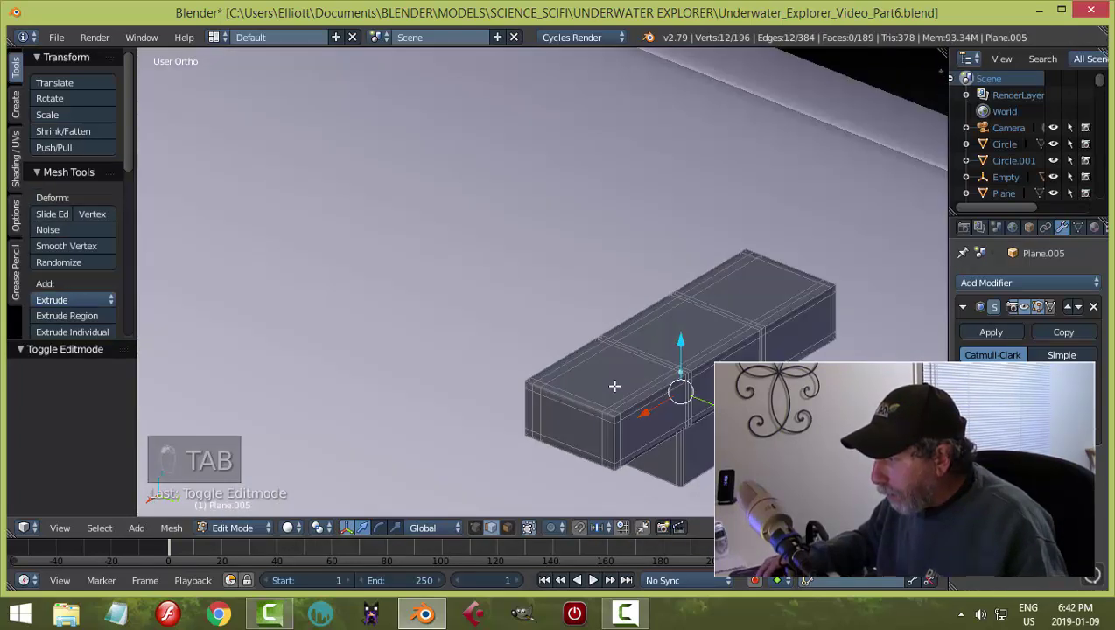
{"action": "scroll", "coordinate": [567, 342], "scroll_direction": "up", "scroll_amount": 3}
{"action": "right_click", "coordinate": [564, 339], "text": "alt"}
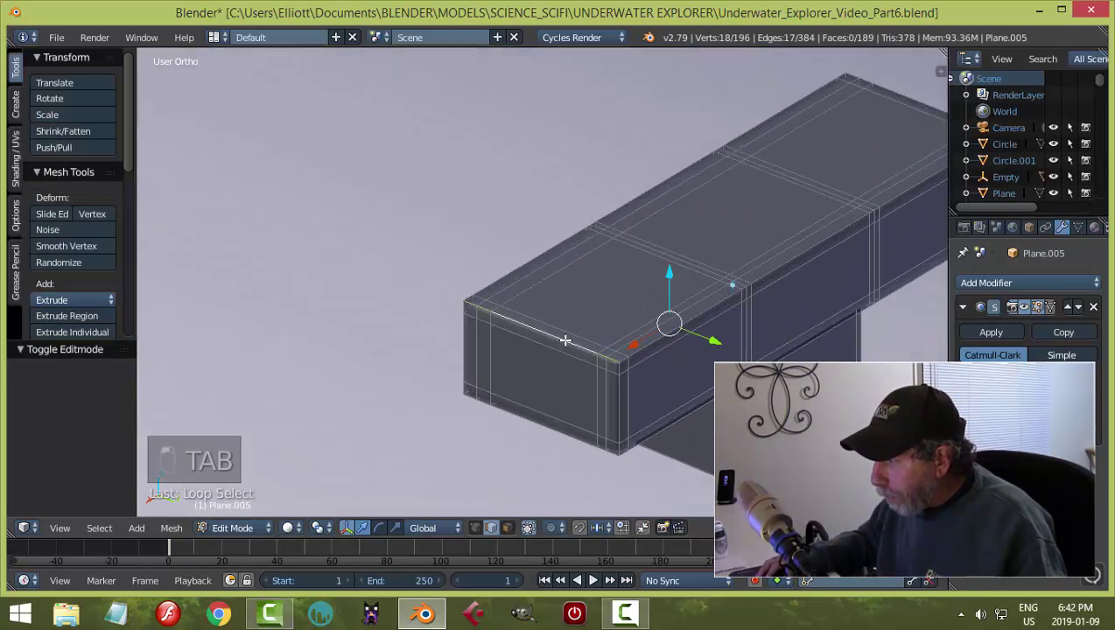
{"action": "middle_click_drag", "start_coordinate": [587, 347], "coordinate": [458, 328]}
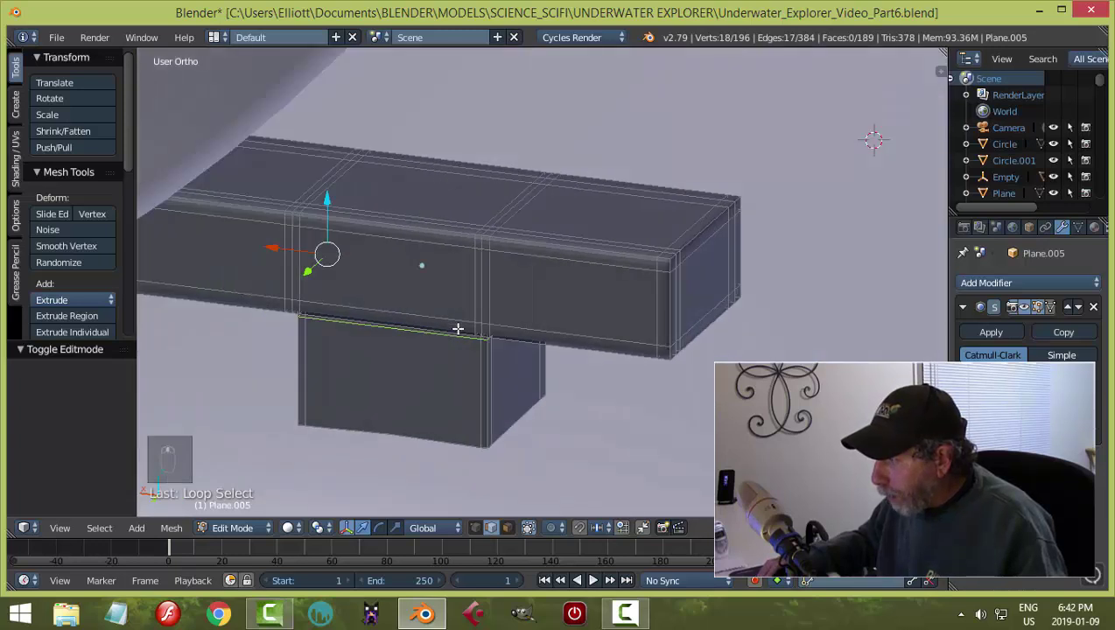
{"action": "key", "text": "a"}
{"action": "middle_click_drag", "start_coordinate": [581, 307], "coordinate": [474, 281]}
{"action": "middle_click_drag", "start_coordinate": [658, 281], "coordinate": [593, 299]}
{"action": "left_click", "coordinate": [599, 293], "text": "alt+shift"}
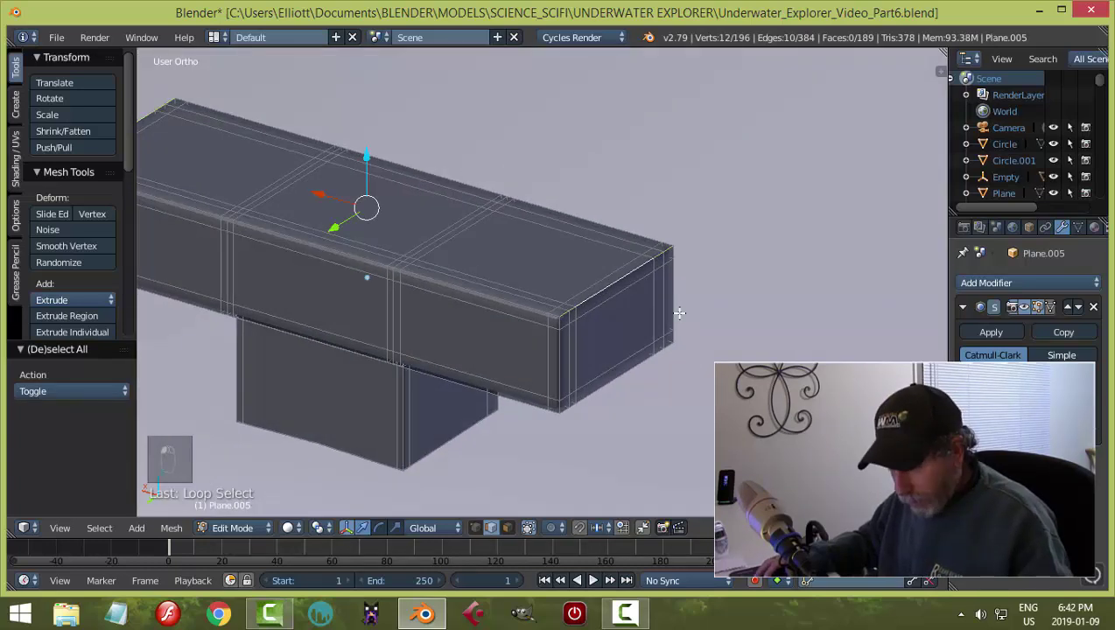
{"action": "key", "text": "ctrl+b"}
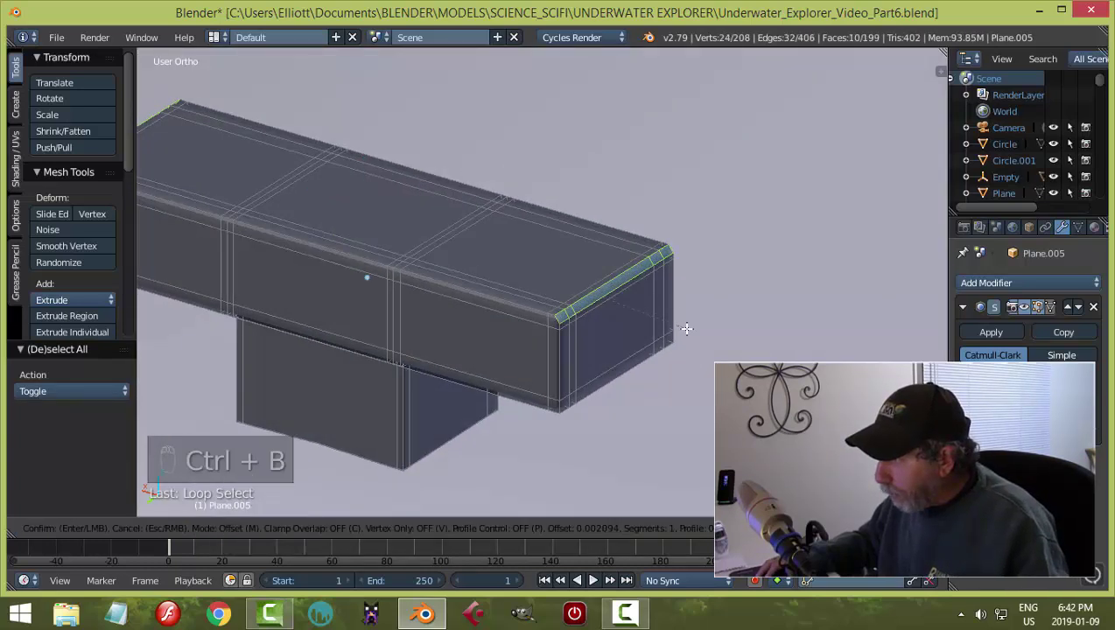
{"action": "left_click", "coordinate": [687, 330]}
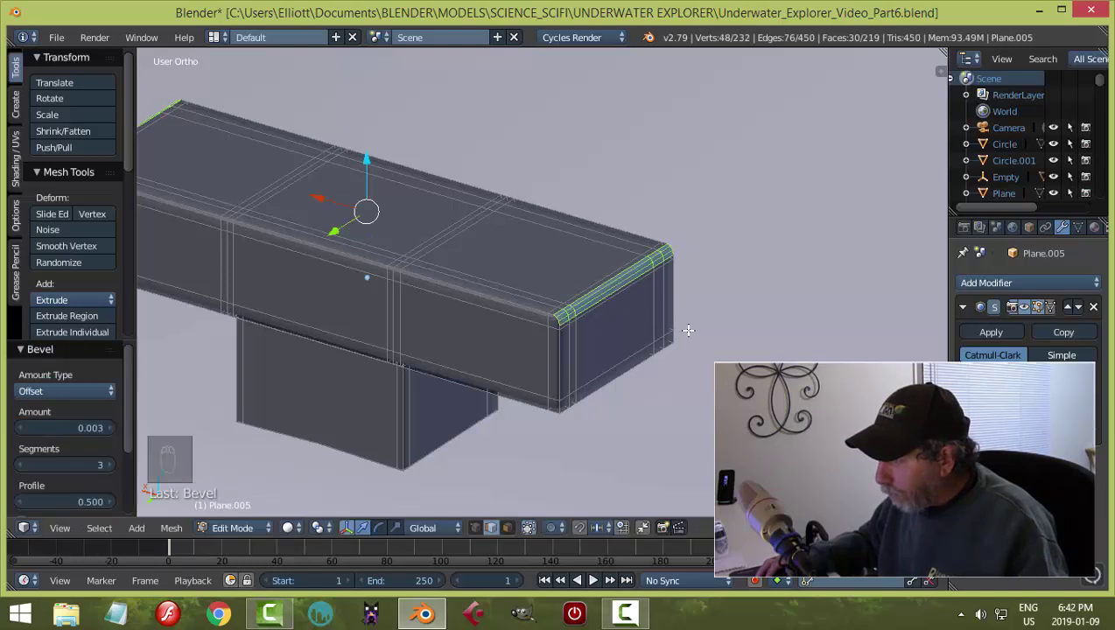
Step: Return to Object Mode and undo the bevel on the crossbar's end edges
{"action": "key", "text": "a"}
{"action": "key", "text": "Tab"}
{"action": "left_click", "coordinate": [569, 329]}
{"action": "scroll", "coordinate": [635, 315], "scroll_direction": "down", "scroll_amount": 4}
{"action": "middle_click_drag", "start_coordinate": [635, 315], "coordinate": [603, 308]}
{"action": "key", "text": "ctrl+z"}
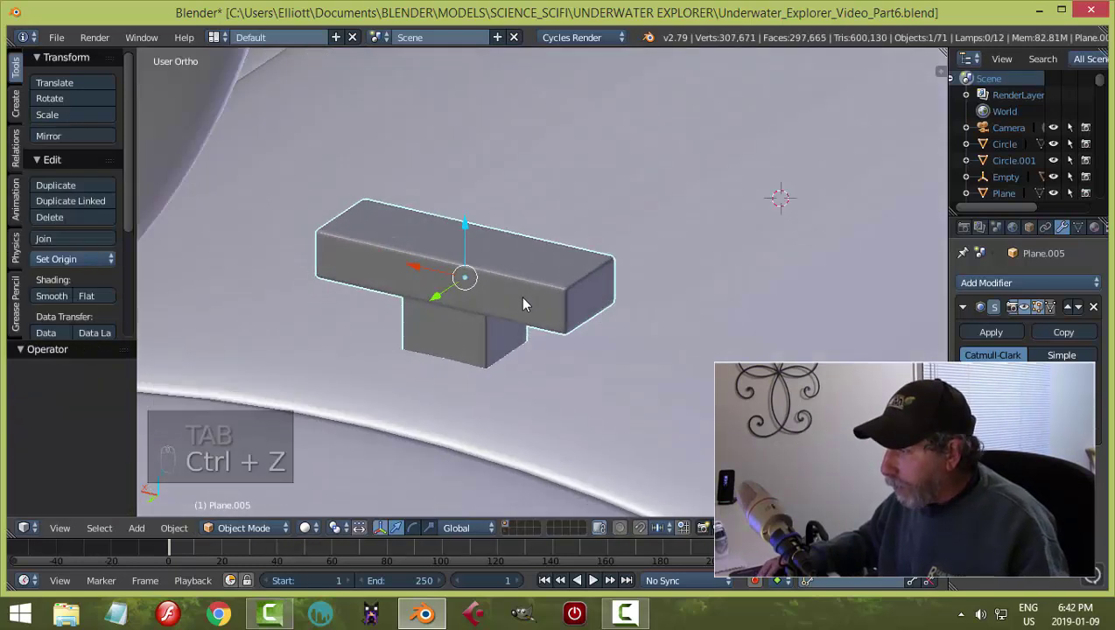
Step: Save the file and add an uncapped mesh cylinder with 18 vertices at the 3D cursor
{"action": "scroll", "coordinate": [525, 306], "scroll_direction": "down", "scroll_amount": 2}
{"action": "key", "text": "ctrl+s"}
{"action": "middle_click_drag", "start_coordinate": [438, 271], "coordinate": [667, 305]}
{"action": "key", "text": "shift+a"}
{"action": "mouse_move", "coordinate": [663, 290]}
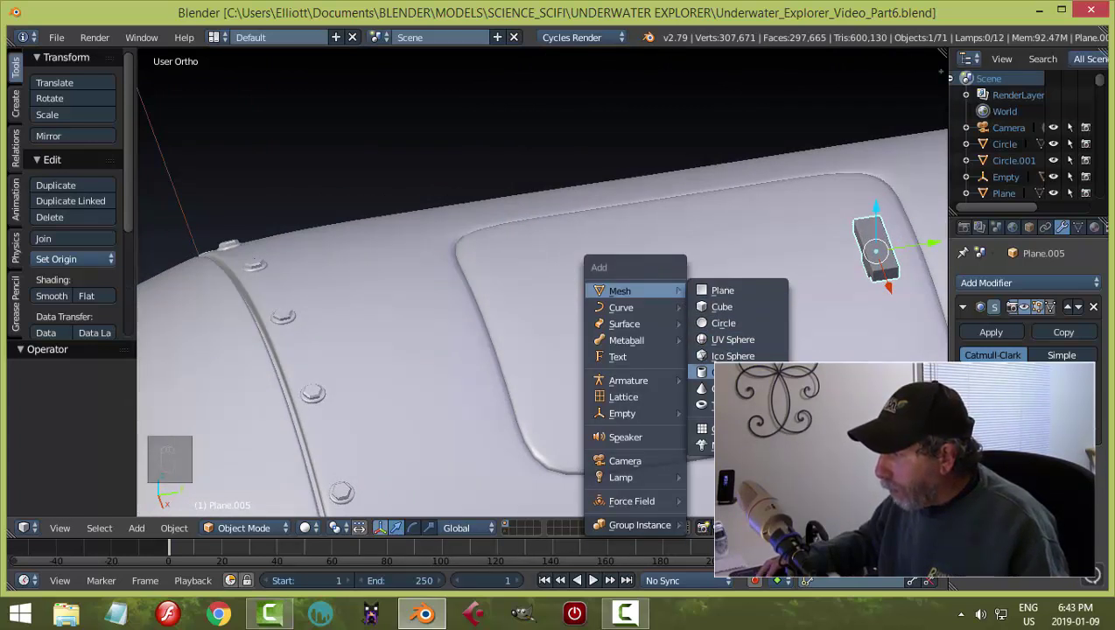
{"action": "left_click", "coordinate": [735, 372]}
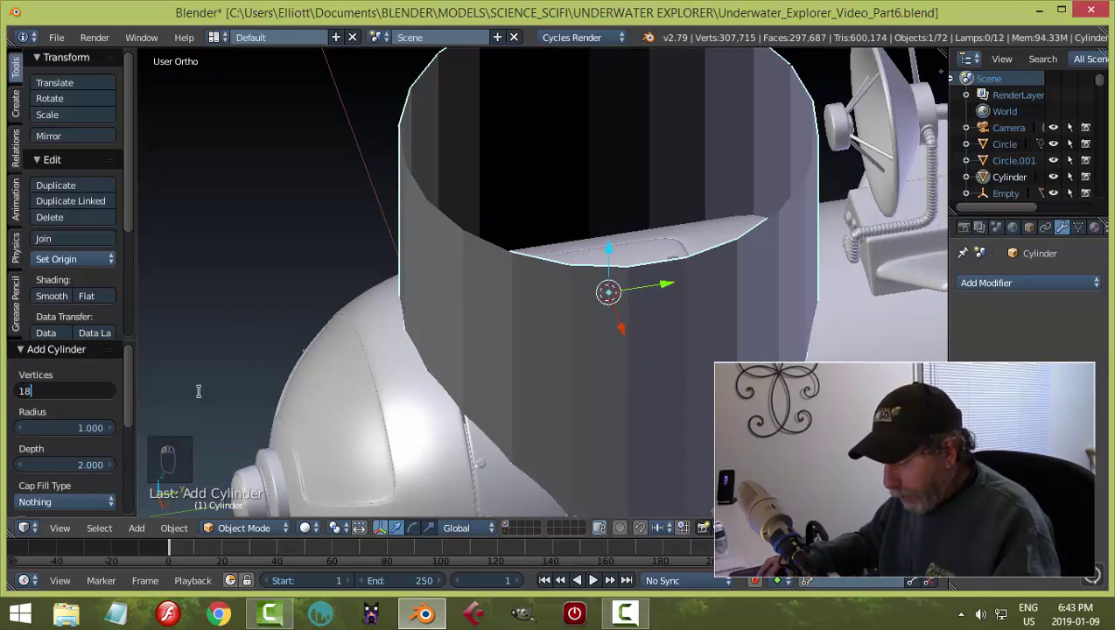
{"action": "key", "text": "Return"}
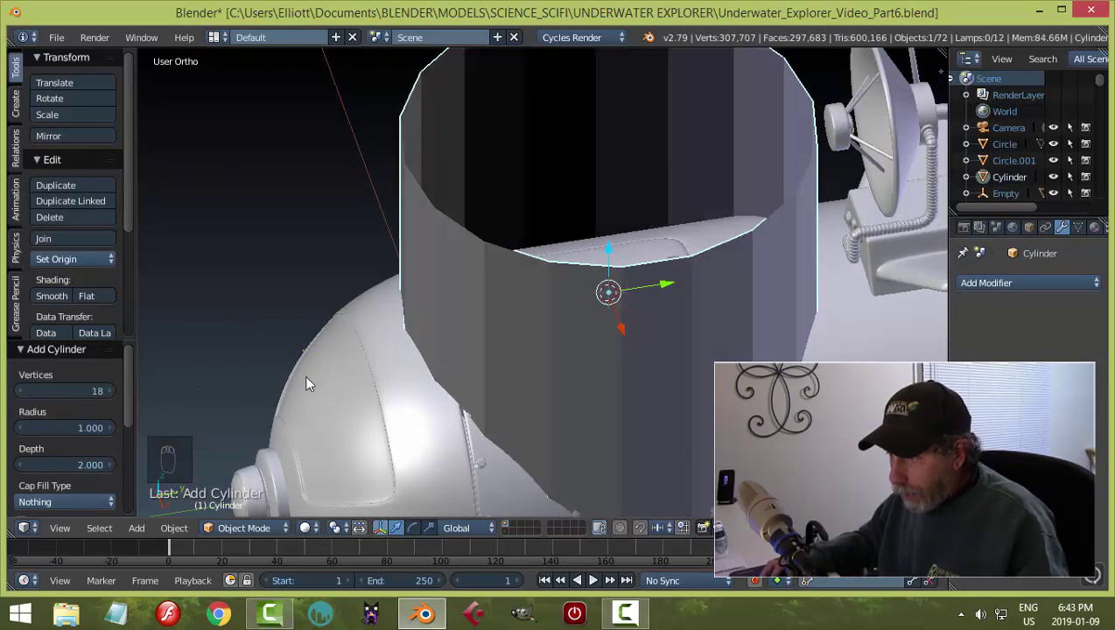
Step: Rotate the cylinder 90° about the Y axis so it lies on its side
{"action": "middle_click_drag", "start_coordinate": [632, 359], "coordinate": [596, 350]}
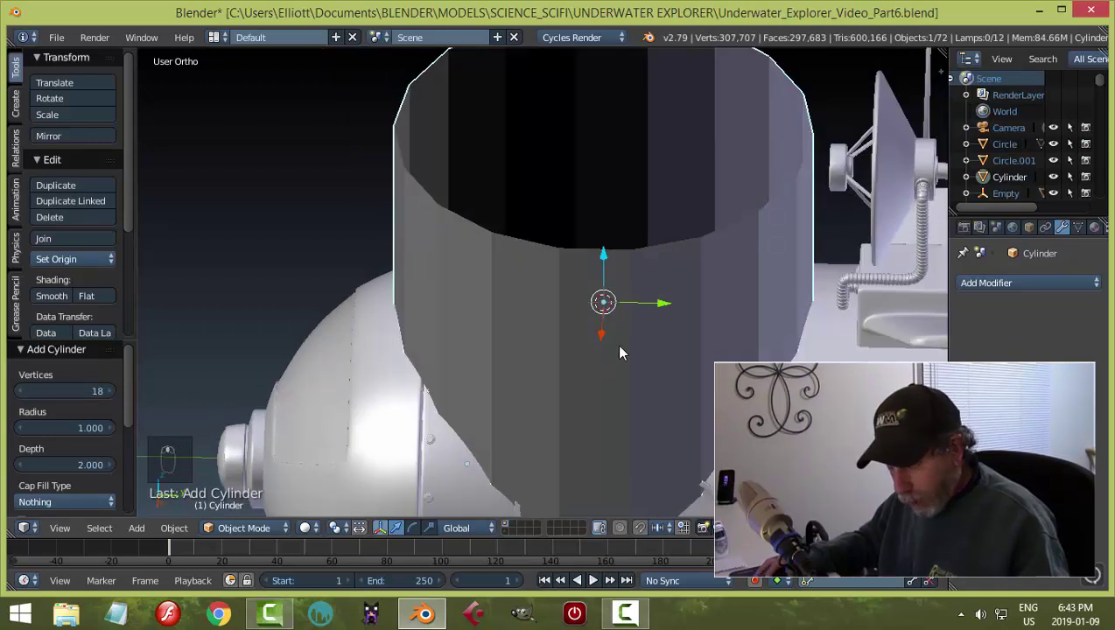
{"action": "key", "text": "r"}
{"action": "key", "text": "y"}
{"action": "key", "text": "9"}
{"action": "key", "text": "0"}
{"action": "key", "text": "Return"}
Step: In Edit Mode, scale the cylinder mesh to 0.033 and move it -0.434 along Y to the hatch cover's edge
{"action": "key", "text": "Tab"}
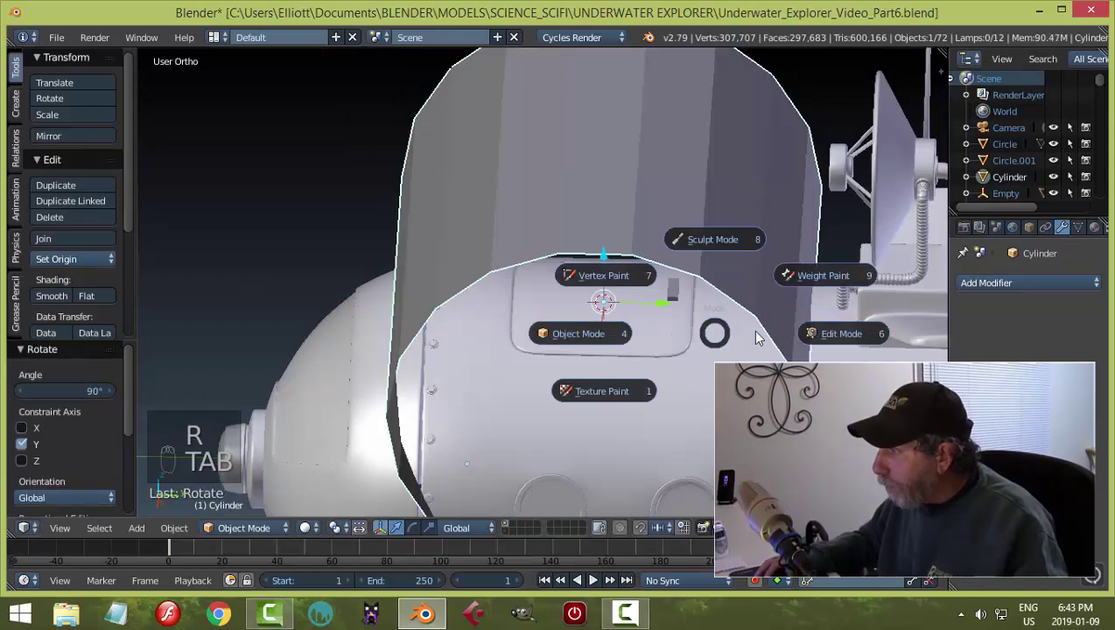
{"action": "left_click", "coordinate": [847, 315]}
{"action": "key", "text": "s"}
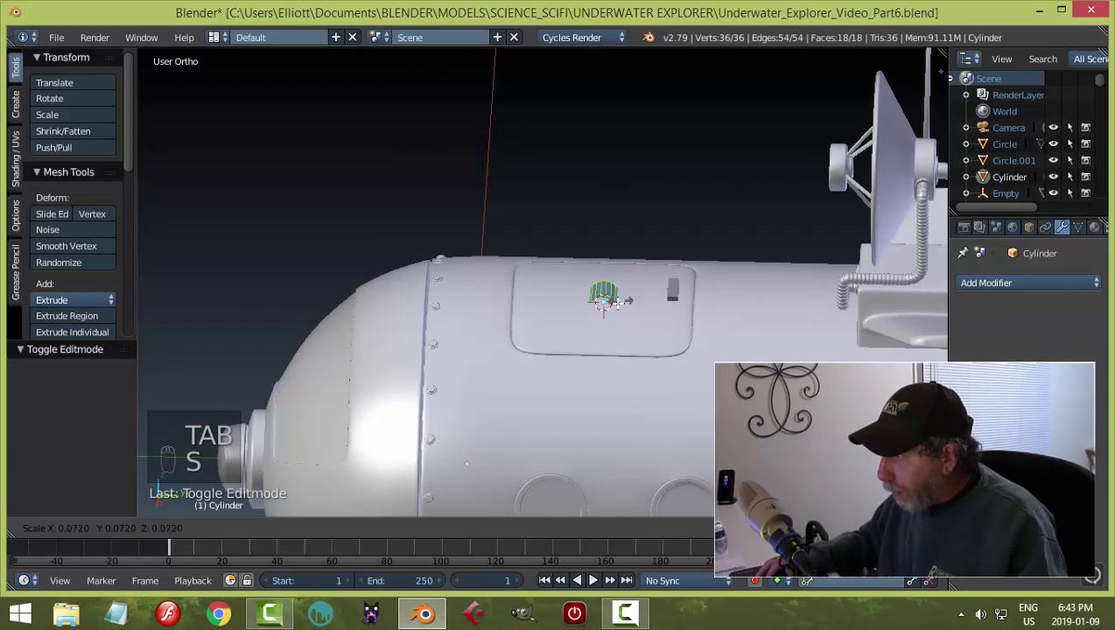
{"action": "left_click", "coordinate": [612, 304]}
{"action": "left_click_drag", "start_coordinate": [641, 300], "coordinate": [632, 299]}
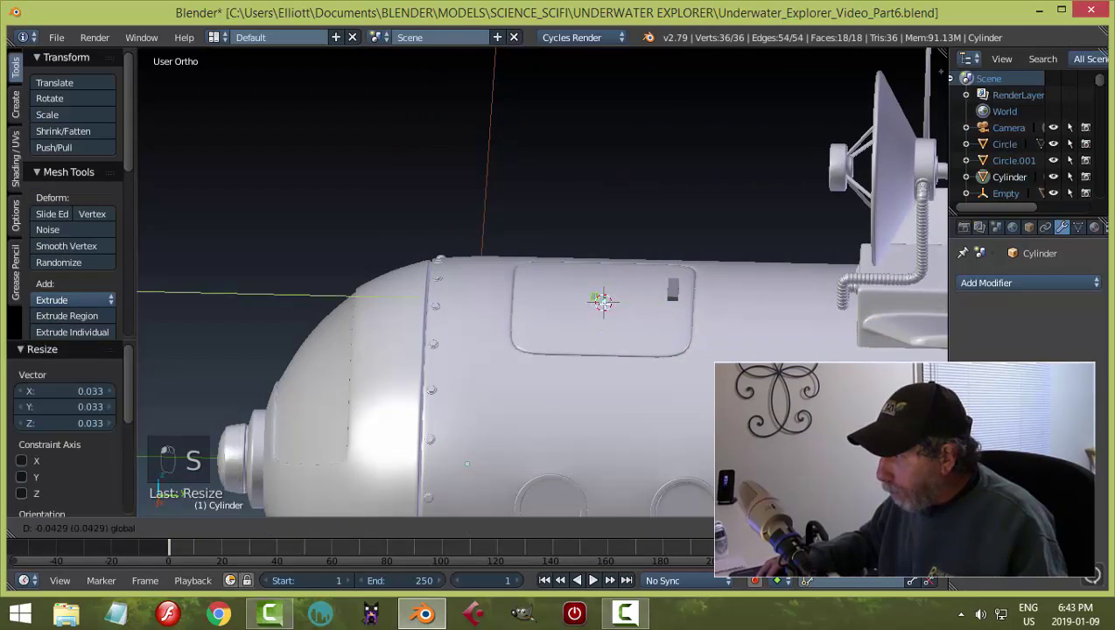
{"action": "left_click", "coordinate": [565, 306]}
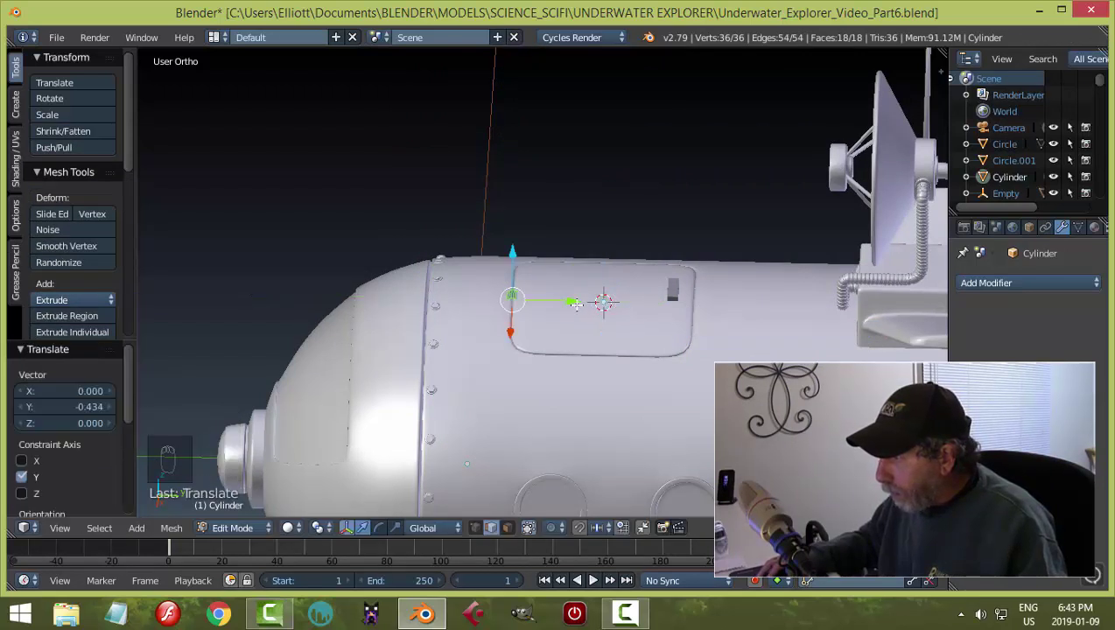
Step: Raise the small cylinder 0.036 along Z so it sits on the edge of the hatch cover
{"action": "key", "text": "KP_Decimal"}
{"action": "scroll", "coordinate": [588, 302], "scroll_direction": "down", "scroll_amount": 7}
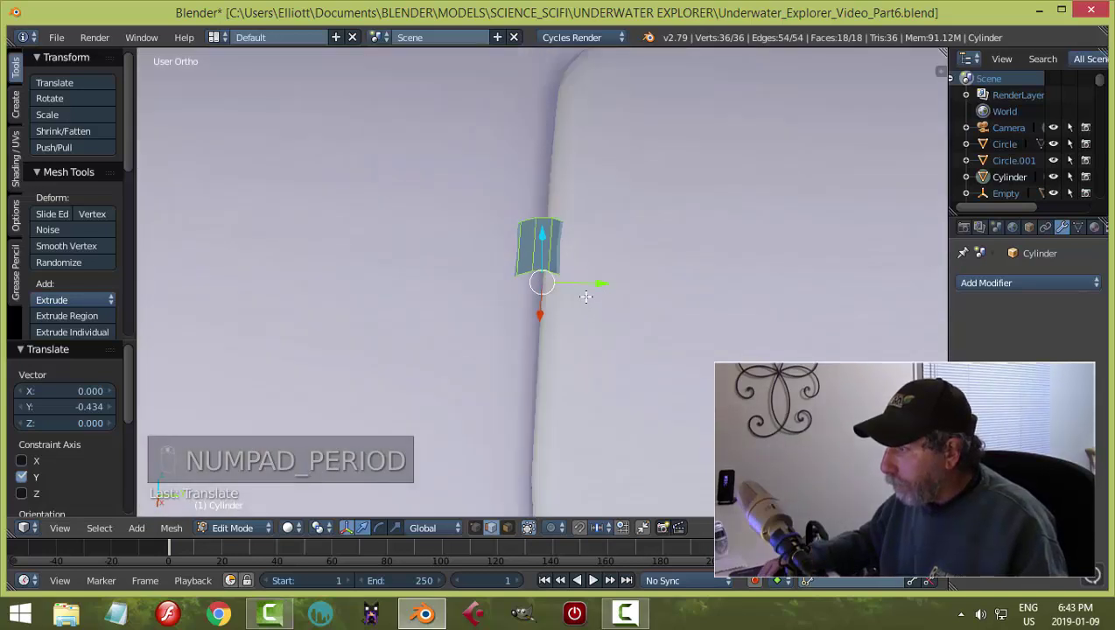
{"action": "middle_click_drag", "start_coordinate": [585, 296], "coordinate": [607, 250]}
{"action": "left_click_drag", "start_coordinate": [540, 223], "coordinate": [540, 220]}
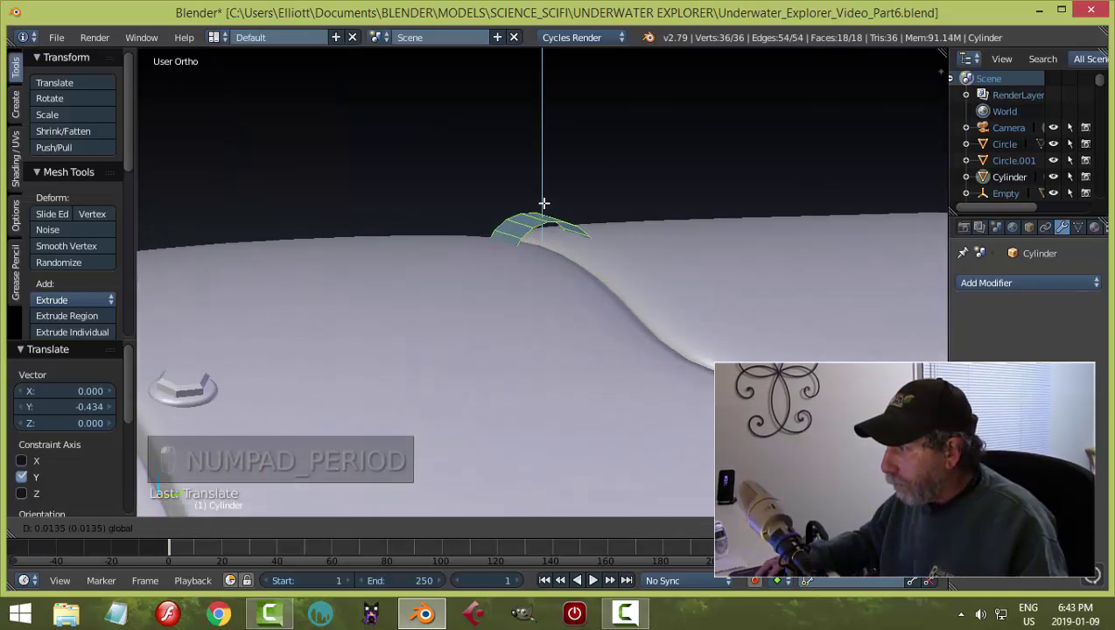
{"action": "left_click", "coordinate": [544, 175]}
Step: Scale the cylinder to 0.445 in Y and Z and 1.591 along X, and return to Object Mode
{"action": "middle_click_drag", "start_coordinate": [544, 175], "coordinate": [604, 236]}
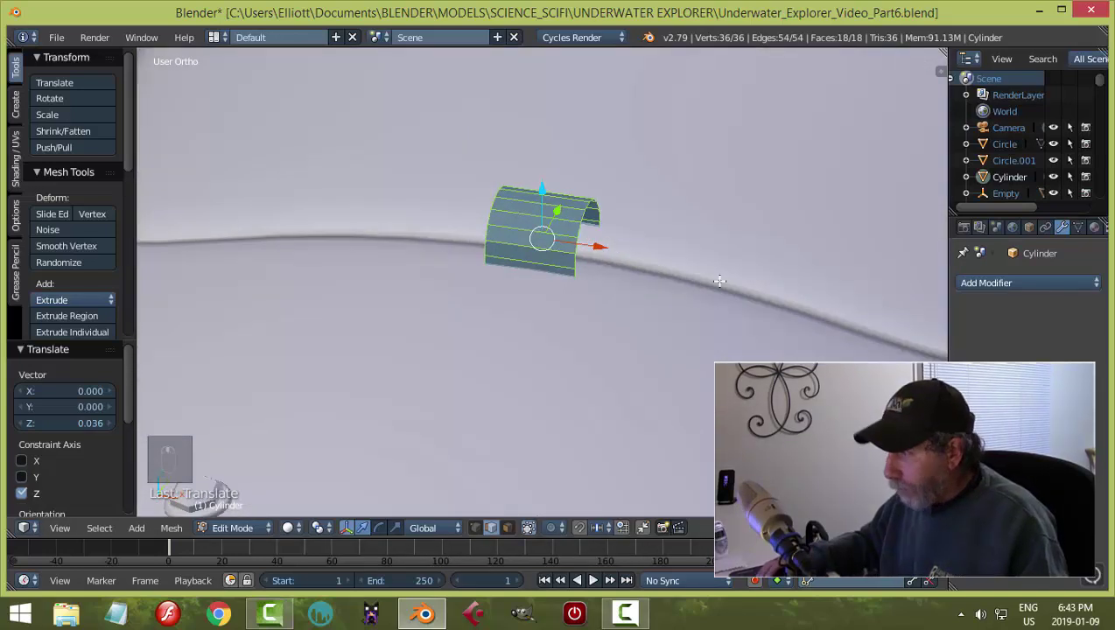
{"action": "key", "text": "s"}
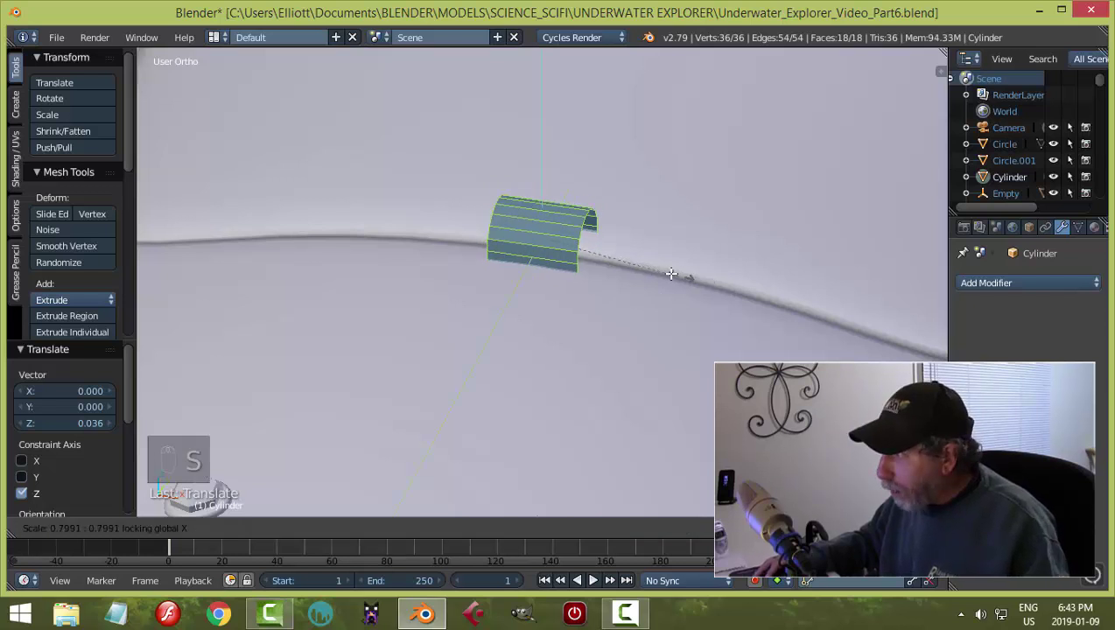
{"action": "left_click", "coordinate": [623, 271]}
{"action": "middle_click_drag", "start_coordinate": [623, 272], "coordinate": [713, 271]}
{"action": "key", "text": "x"}
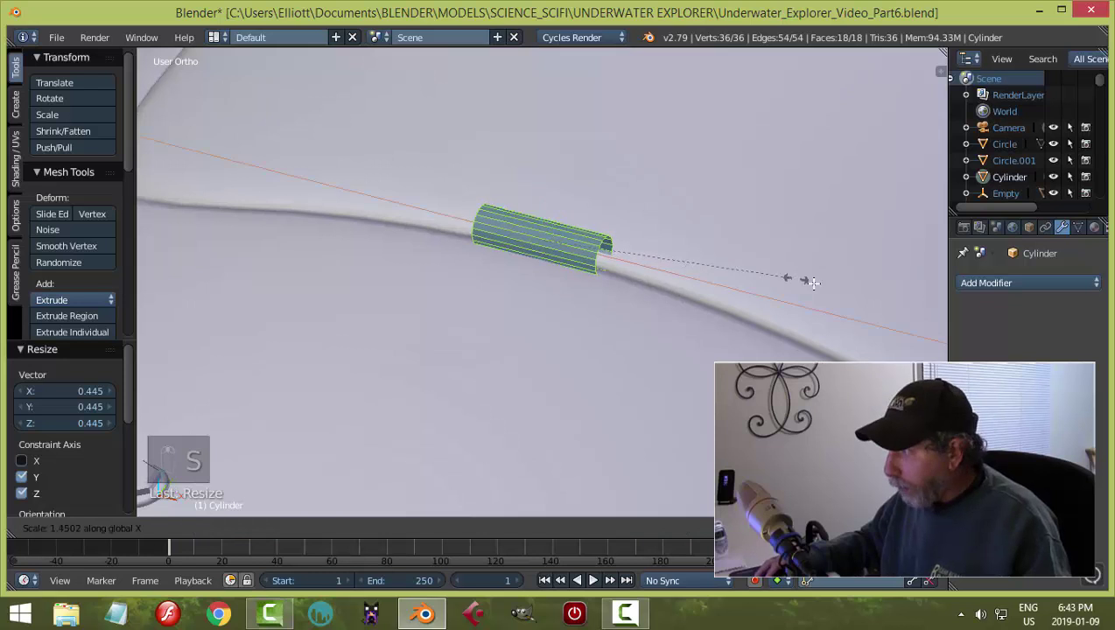
{"action": "left_click", "coordinate": [812, 285]}
{"action": "middle_click_drag", "start_coordinate": [756, 296], "coordinate": [642, 284]}
{"action": "key", "text": "Tab"}
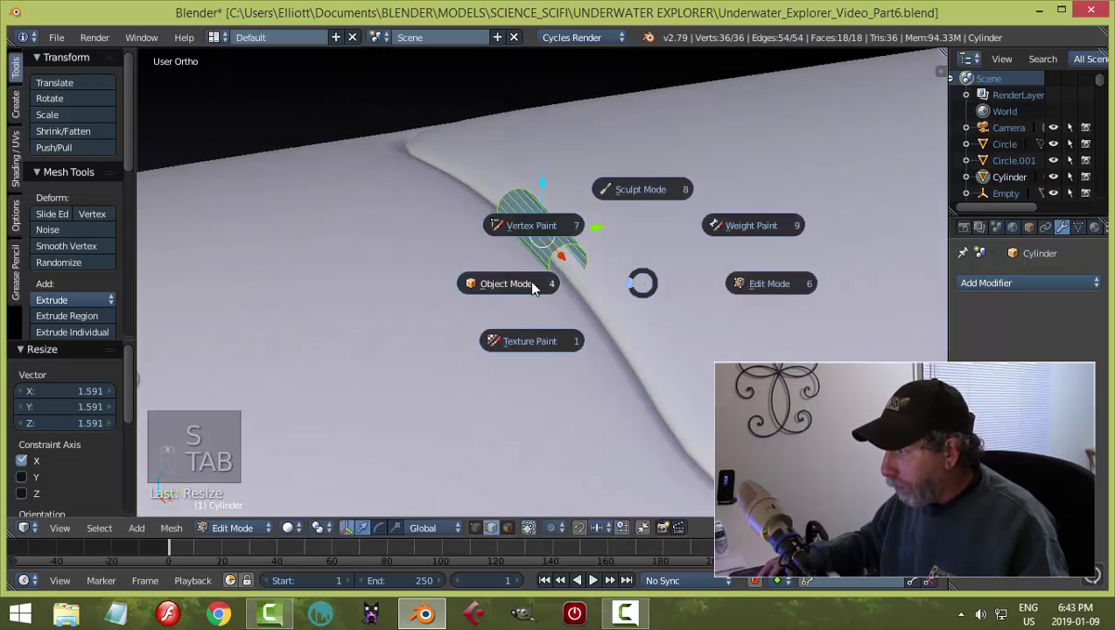
{"action": "left_click", "coordinate": [512, 283]}
Step: Set the cylinder's origin to its geometry and lower it 0.008 along Z into the cover's edge
{"action": "left_click", "coordinate": [508, 251]}
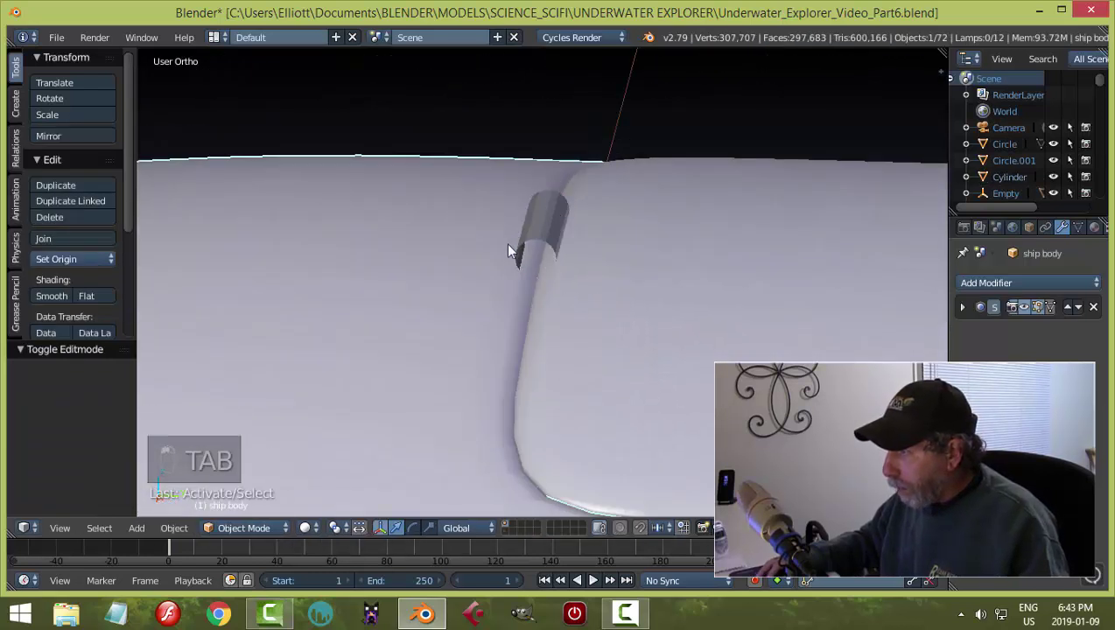
{"action": "right_click", "coordinate": [554, 226]}
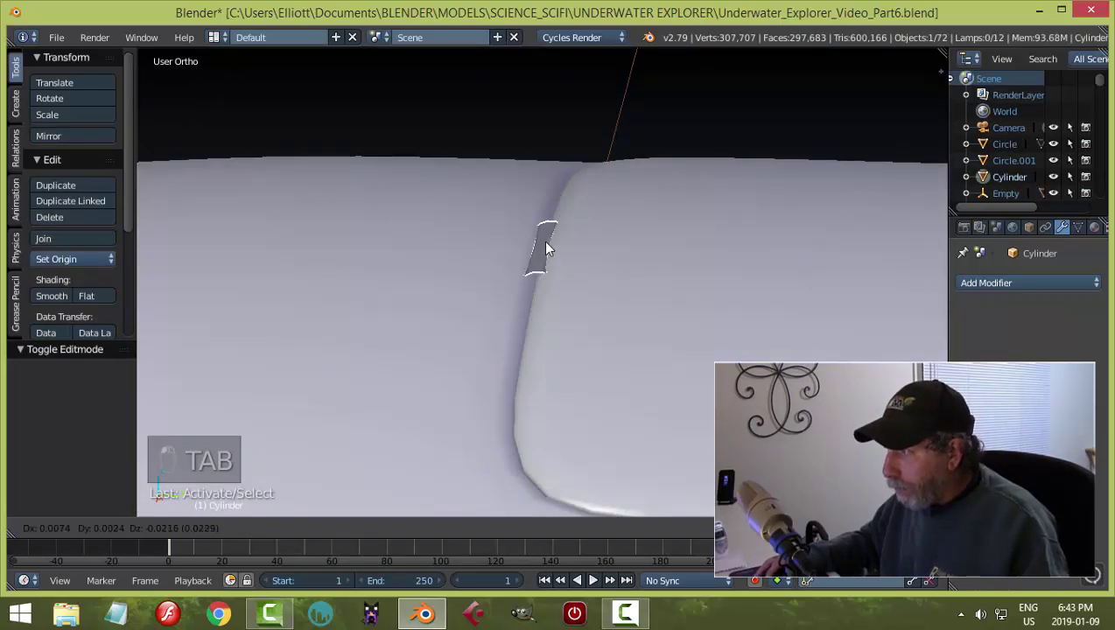
{"action": "left_click", "coordinate": [84, 259]}
{"action": "left_click", "coordinate": [94, 295]}
{"action": "middle_click_drag", "start_coordinate": [433, 244], "coordinate": [546, 191]}
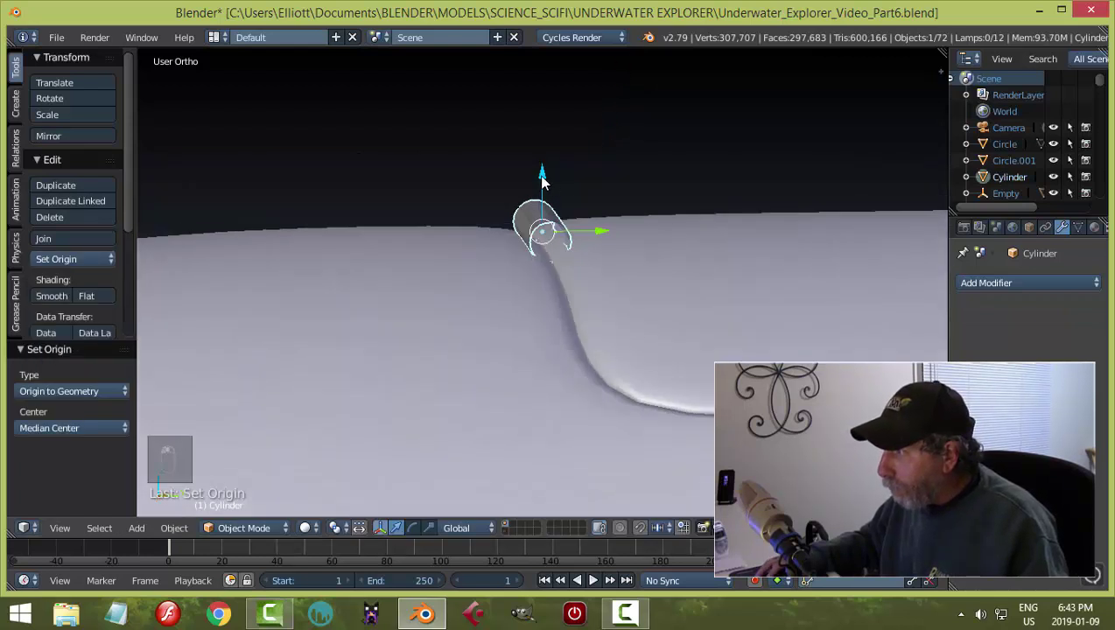
{"action": "left_click_drag", "start_coordinate": [542, 179], "coordinate": [539, 195]}
{"action": "middle_click_drag", "start_coordinate": [558, 280], "coordinate": [648, 299]}
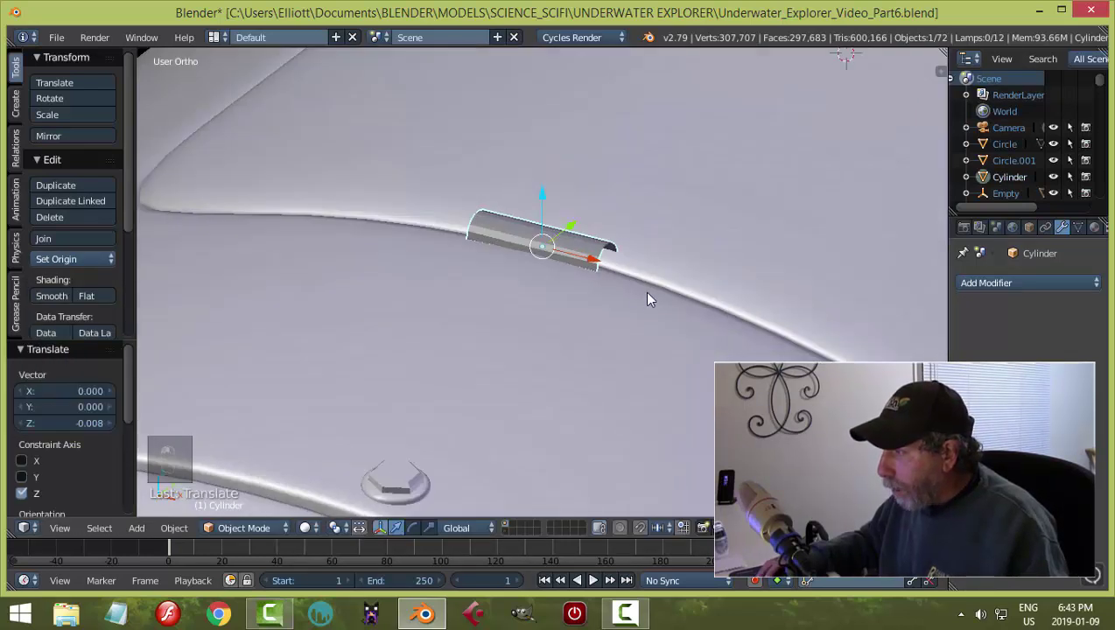
Step: Fill both open ends of the cylinder with faces in Edit Mode
{"action": "key", "text": "Tab"}
{"action": "left_click", "coordinate": [771, 289]}
{"action": "scroll", "coordinate": [652, 275], "scroll_direction": "up", "scroll_amount": 4}
{"action": "key", "text": "a"}
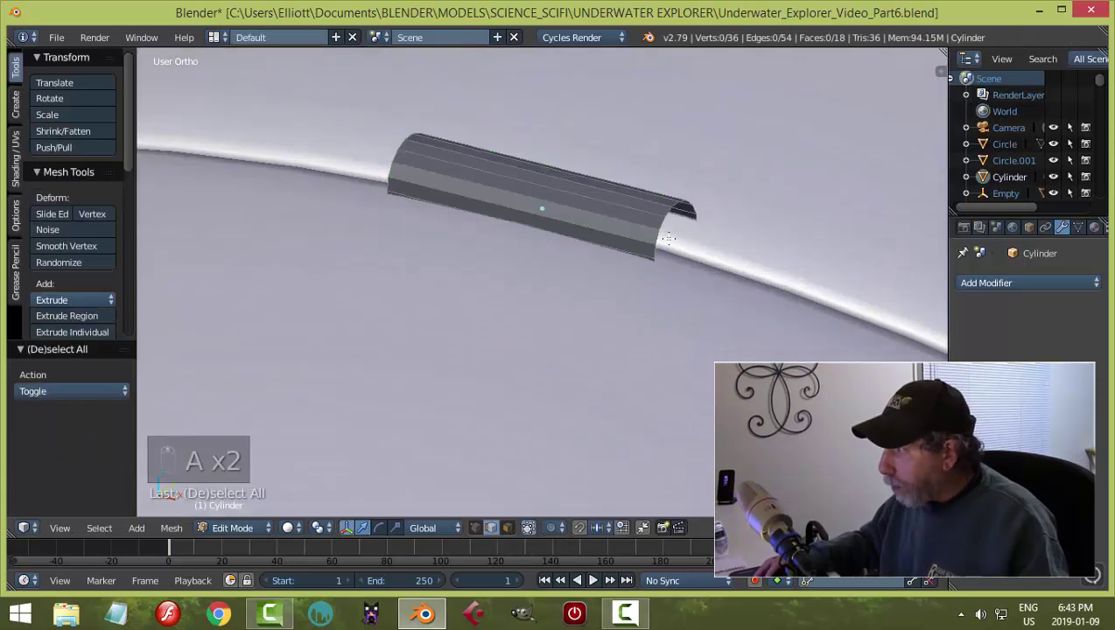
{"action": "right_click", "coordinate": [663, 220], "text": "alt"}
{"action": "key", "text": "f"}
{"action": "mouse_move", "coordinate": [516, 257]}
{"action": "middle_mouse_down"}
{"action": "mouse_move", "coordinate": [612, 241]}
{"action": "mouse_move", "coordinate": [523, 248]}
{"action": "middle_mouse_up"}
{"action": "key", "text": "a"}
{"action": "right_click", "coordinate": [531, 236], "text": "alt"}
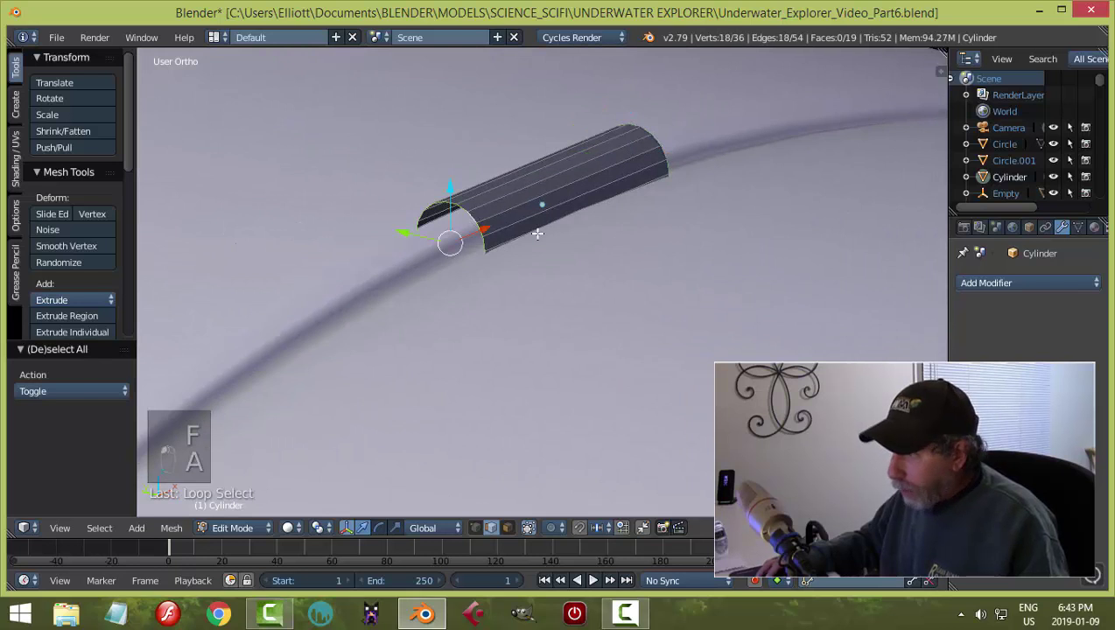
{"action": "key", "text": "f"}
Step: Bevel the edge loops at both ends of the cylinder by about 0.0028 with 3 segments
{"action": "middle_click_drag", "start_coordinate": [679, 234], "coordinate": [664, 209]}
{"action": "right_click", "coordinate": [649, 198], "text": "alt+shift"}
{"action": "key", "text": "ctrl+b"}
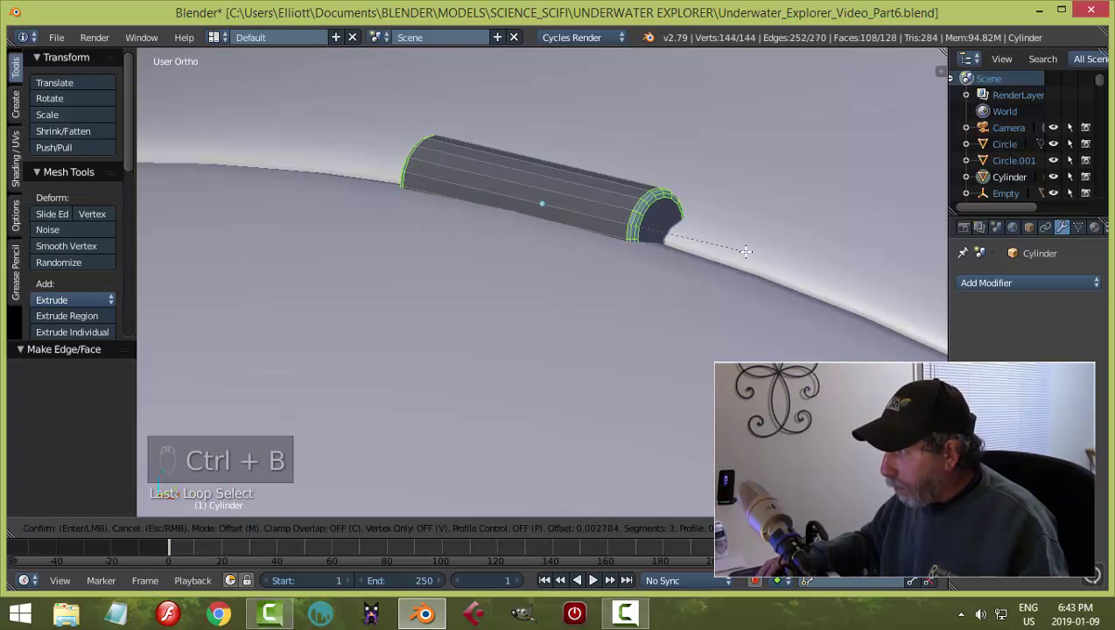
{"action": "left_click", "coordinate": [745, 251]}
Step: Return to Object Mode, apply smooth shading to the cylinder, and deselect everything
{"action": "key", "text": "a"}
{"action": "key", "text": "Tab"}
{"action": "left_click", "coordinate": [580, 253]}
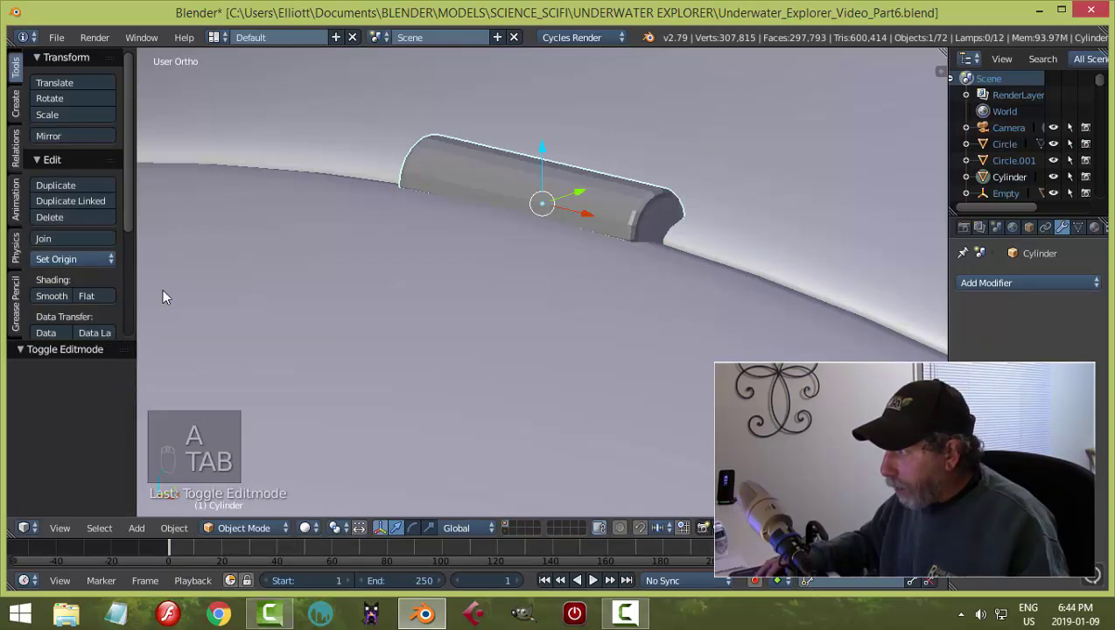
{"action": "left_click", "coordinate": [37, 295]}
{"action": "scroll", "coordinate": [540, 298], "scroll_direction": "down", "scroll_amount": 5}
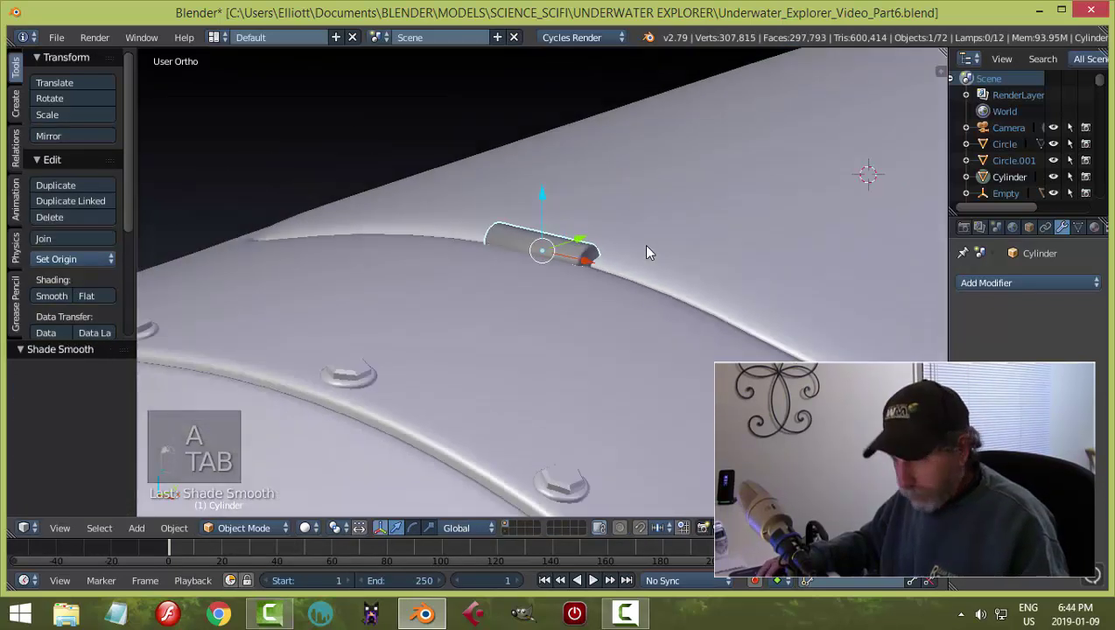
{"action": "key", "text": "a"}
{"action": "middle_click_drag", "start_coordinate": [647, 253], "coordinate": [585, 302]}
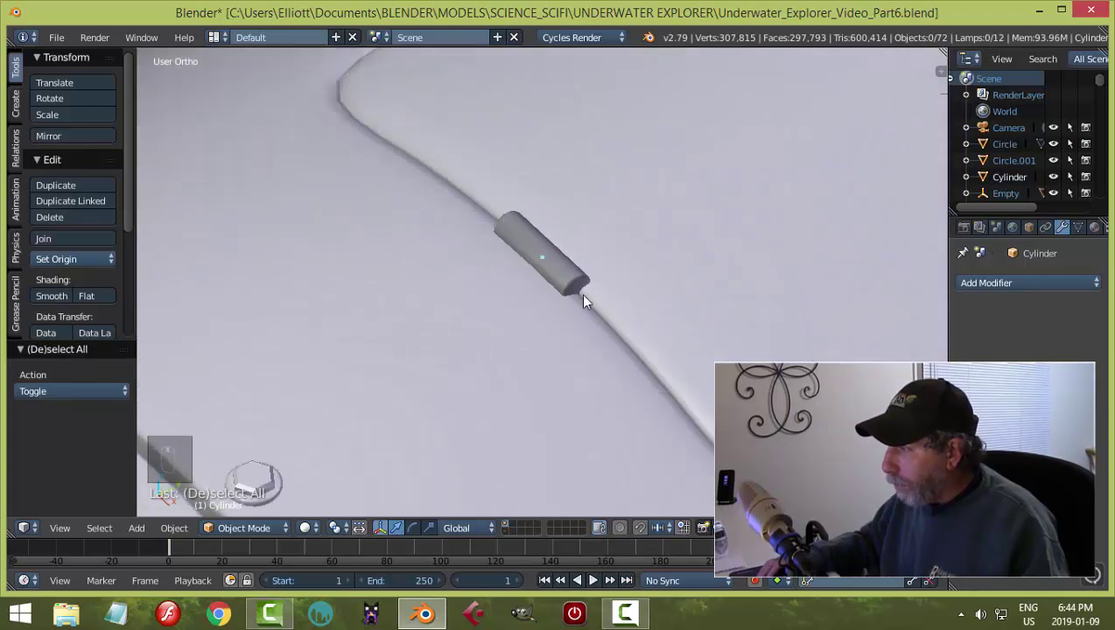
Step: Snap the 3D cursor to the hinge cylinder and add a mesh cube there
{"action": "right_click", "coordinate": [585, 282]}
{"action": "key", "text": "shift+s"}
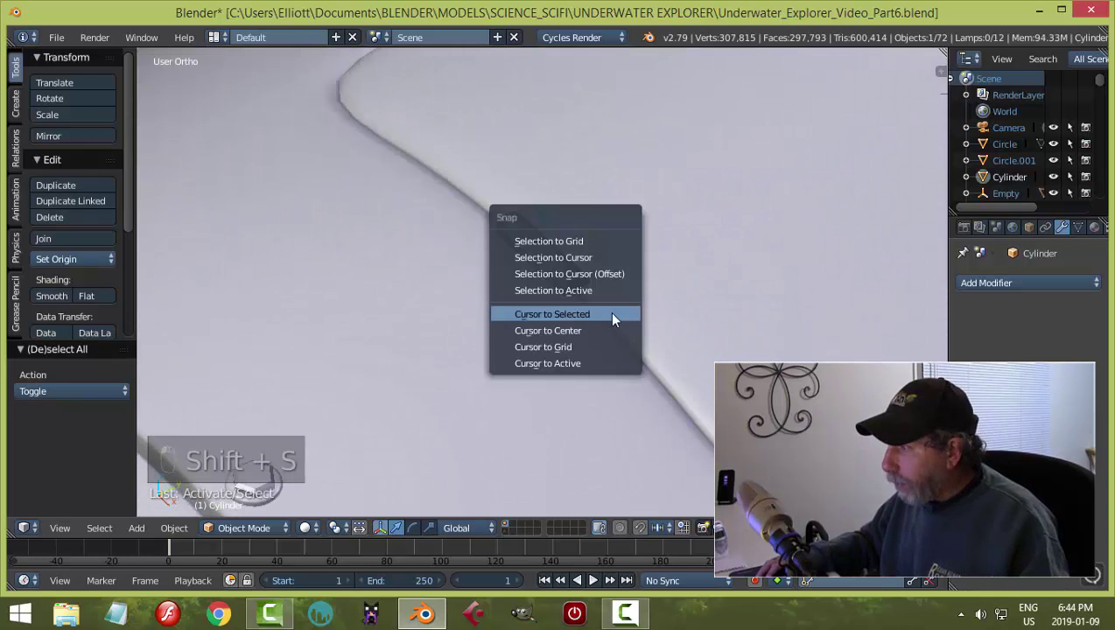
{"action": "left_click", "coordinate": [612, 314]}
{"action": "key", "text": "shift+a"}
{"action": "mouse_move", "coordinate": [609, 327]}
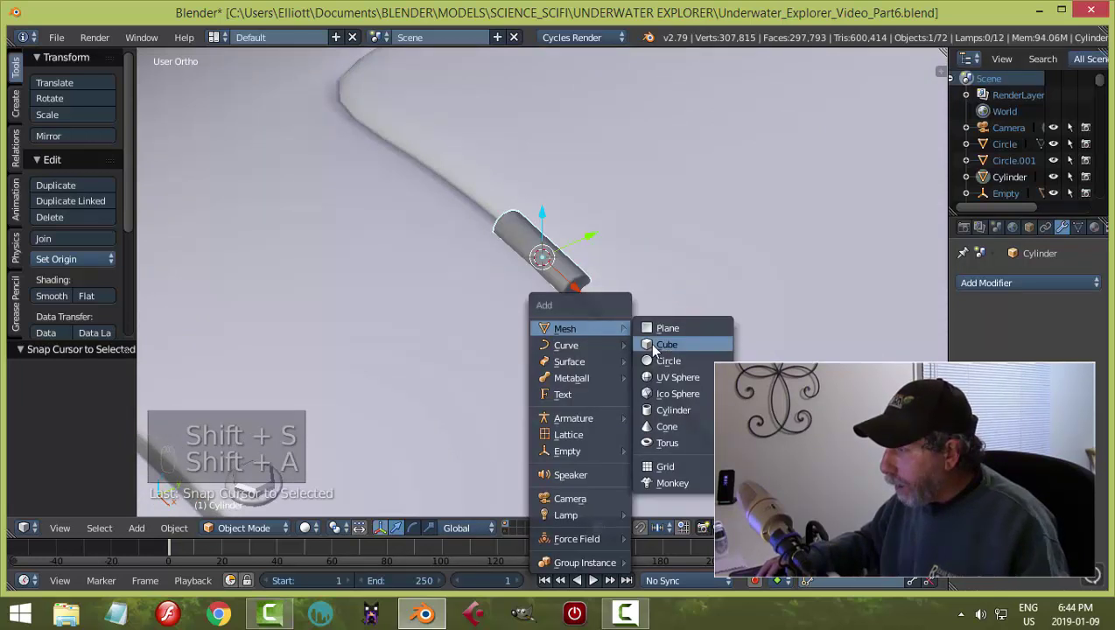
{"action": "left_click", "coordinate": [687, 344]}
Step: In Edit Mode, scale the cube to about 0.038 and move it -0.050 along Y beside the hinge cylinder
{"action": "key", "text": "Tab"}
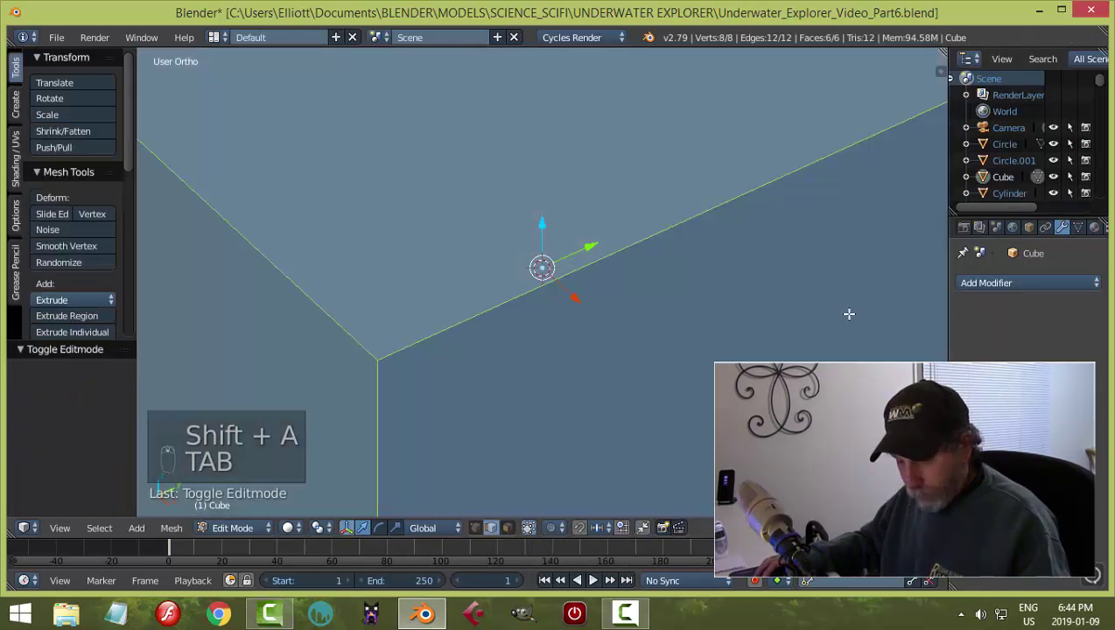
{"action": "key", "text": "s"}
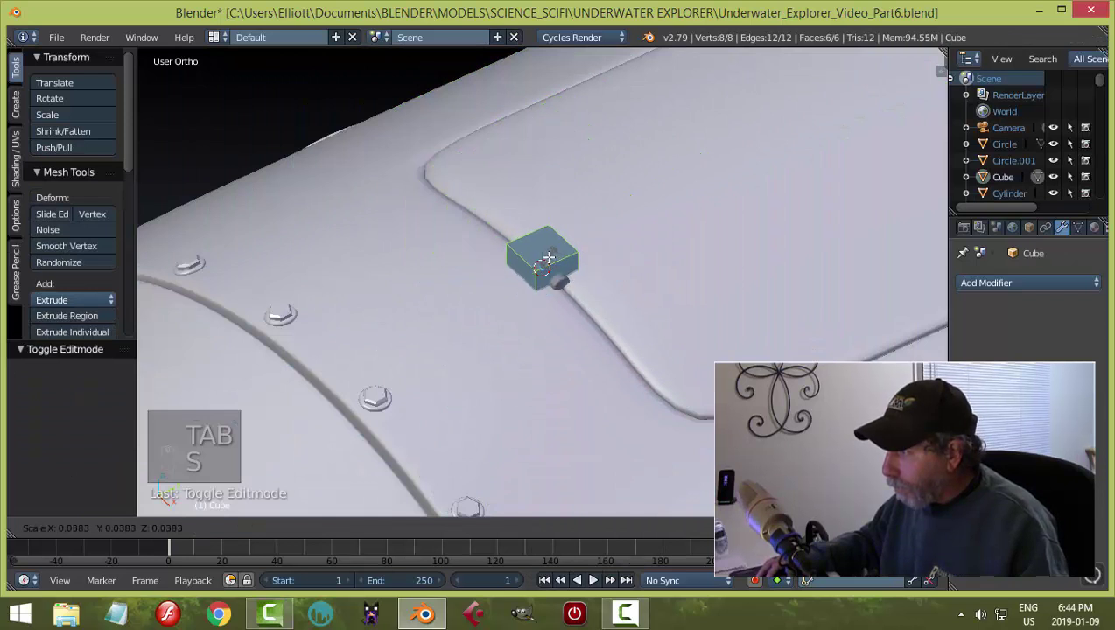
{"action": "left_click", "coordinate": [548, 257]}
{"action": "left_click_drag", "start_coordinate": [585, 247], "coordinate": [564, 266]}
Step: Flatten the cube to 0.412 along Z and raise it above the hull surface
{"action": "middle_click_drag", "start_coordinate": [565, 266], "coordinate": [577, 281]}
{"action": "key", "text": "s"}
{"action": "key", "text": "z"}
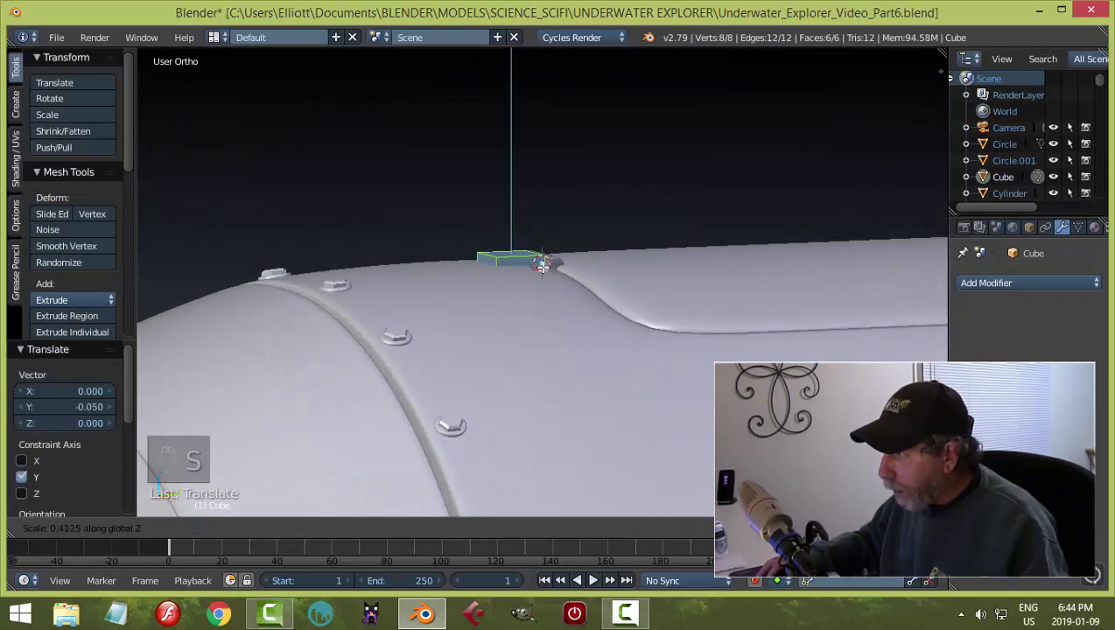
{"action": "left_click", "coordinate": [543, 266]}
{"action": "key", "text": "g"}
{"action": "key", "text": "z"}
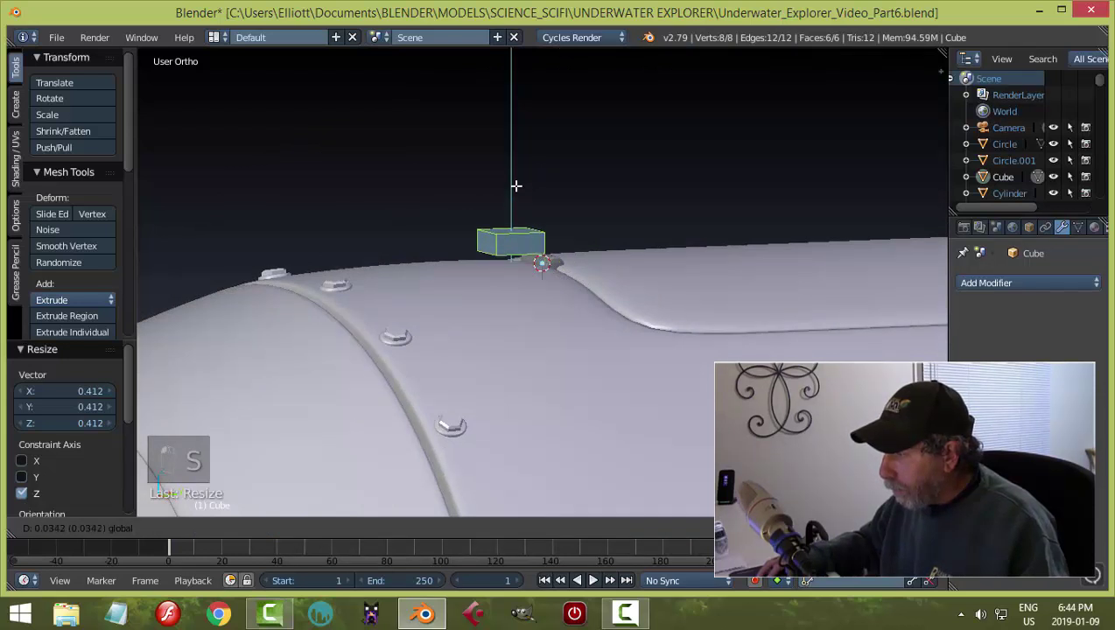
{"action": "left_click", "coordinate": [515, 174]}
Step: Switch to face selection and delete the bottom face of the flattened cube
{"action": "mouse_move", "coordinate": [513, 224]}
{"action": "middle_mouse_down"}
{"action": "mouse_move", "coordinate": [533, 225]}
{"action": "mouse_move", "coordinate": [524, 238]}
{"action": "middle_mouse_up"}
{"action": "key", "text": "a"}
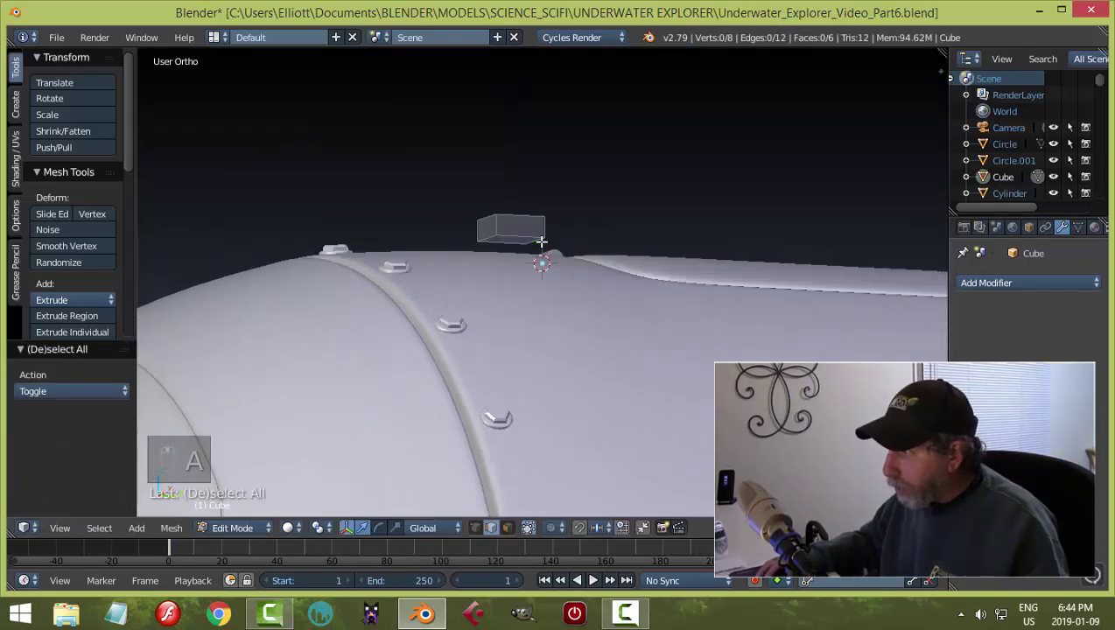
{"action": "key", "text": "ctrl+Tab"}
{"action": "left_click", "coordinate": [512, 243]}
{"action": "right_click", "coordinate": [542, 236]}
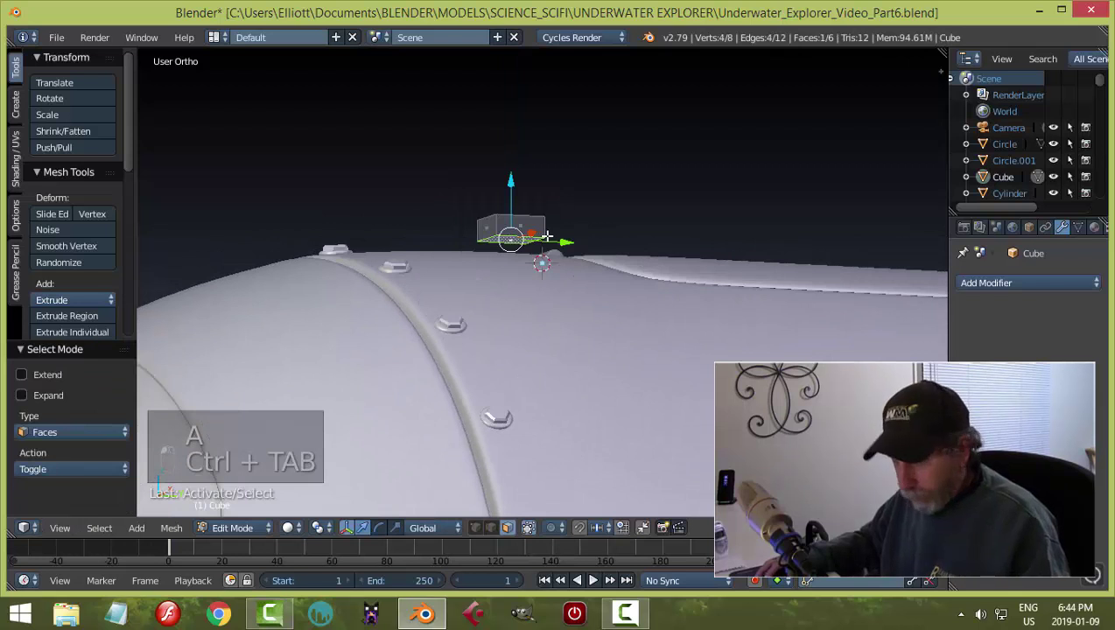
{"action": "key", "text": "x"}
{"action": "left_click", "coordinate": [544, 237]}
Step: Scale the whole open box to 0.850 along Z and lower it 0.051 onto the hull beside the hinge cylinder
{"action": "key", "text": "a"}
{"action": "mouse_move", "coordinate": [587, 237]}
{"action": "middle_mouse_down"}
{"action": "mouse_move", "coordinate": [603, 223]}
{"action": "mouse_move", "coordinate": [585, 257]}
{"action": "middle_mouse_up"}
{"action": "key", "text": "s"}
{"action": "key", "text": "z"}
{"action": "left_click", "coordinate": [644, 276]}
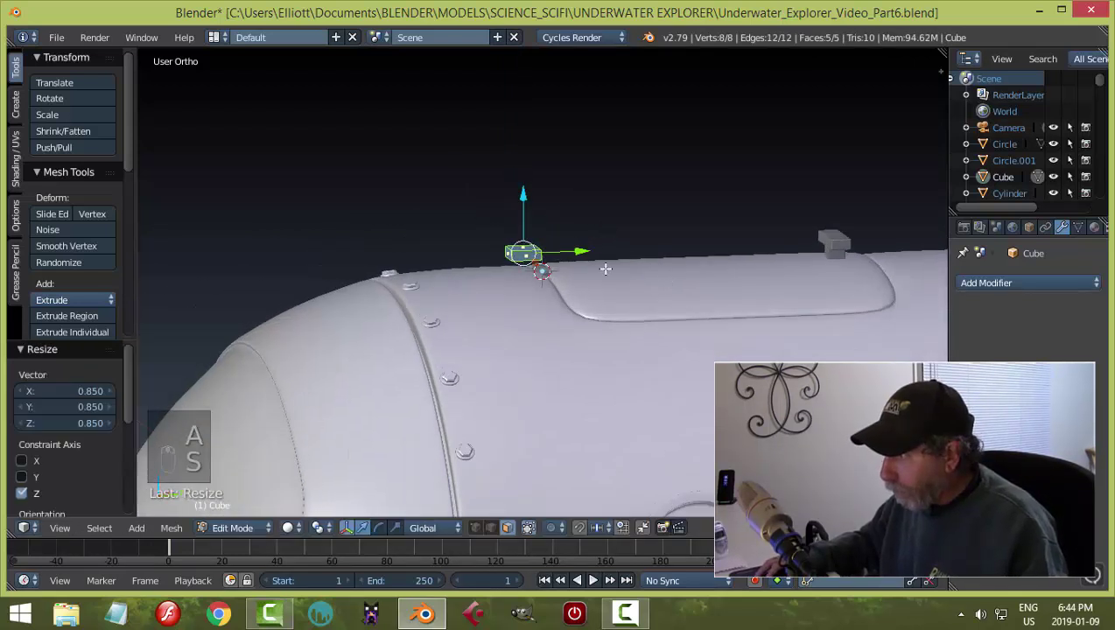
{"action": "left_click_drag", "start_coordinate": [521, 198], "coordinate": [520, 223]}
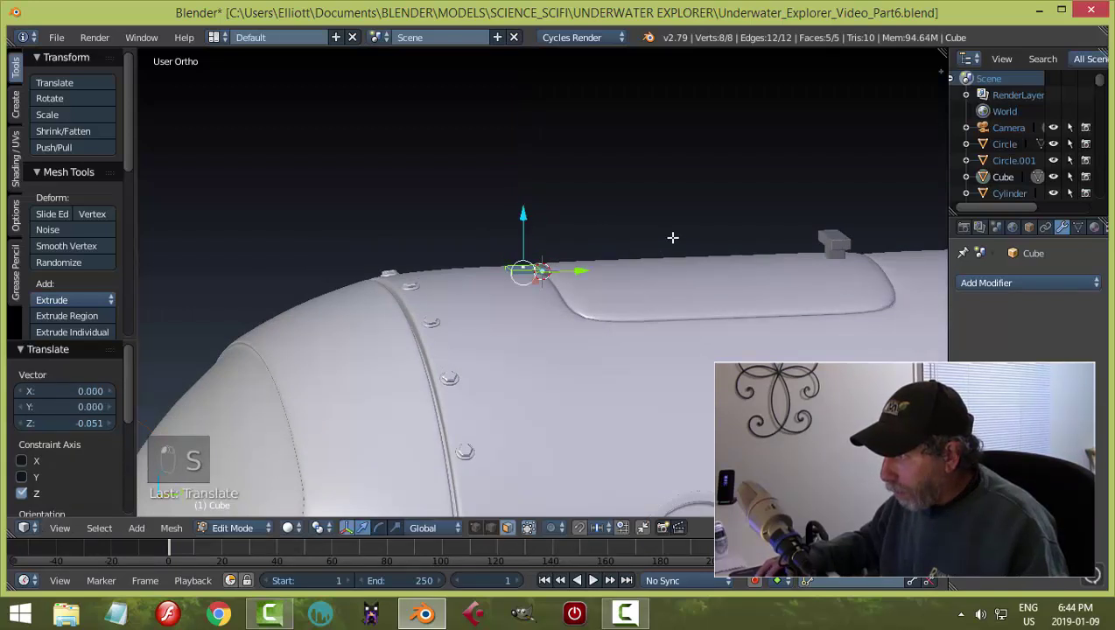
{"action": "middle_click_drag", "start_coordinate": [672, 236], "coordinate": [609, 287]}
{"action": "scroll", "coordinate": [629, 341], "scroll_direction": "up", "scroll_amount": 4}
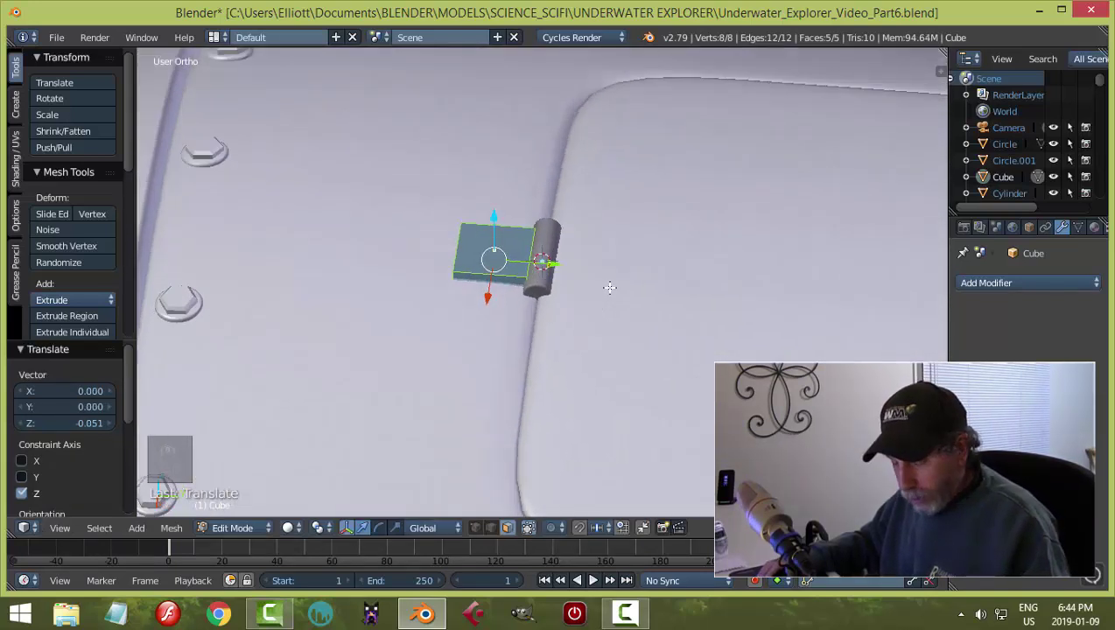
Step: Return to Object Mode and add a Bevel modifier with a width of 0.0040 to the hinge plate
{"action": "key", "text": "Tab"}
{"action": "left_click", "coordinate": [494, 289]}
{"action": "middle_click_drag", "start_coordinate": [536, 290], "coordinate": [613, 259]}
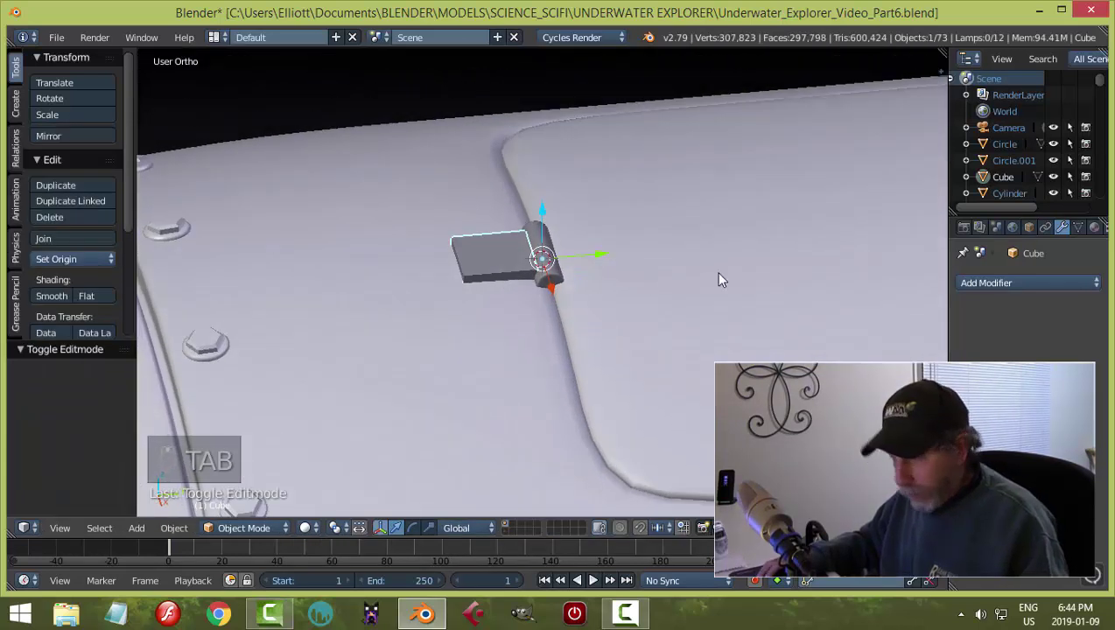
{"action": "left_click", "coordinate": [1005, 288]}
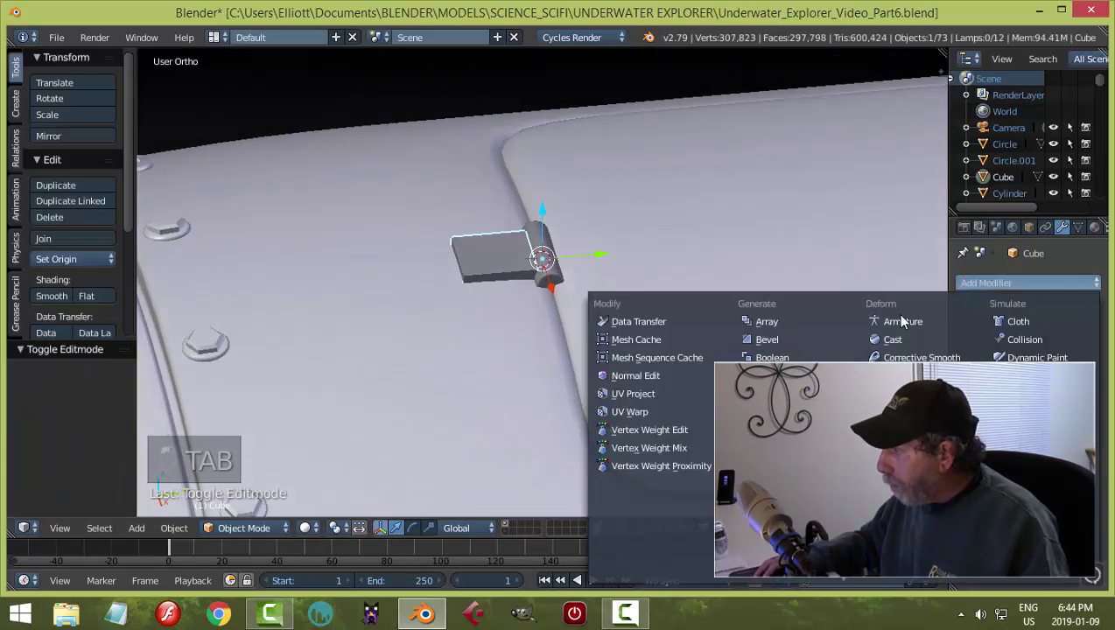
{"action": "left_click", "coordinate": [792, 339]}
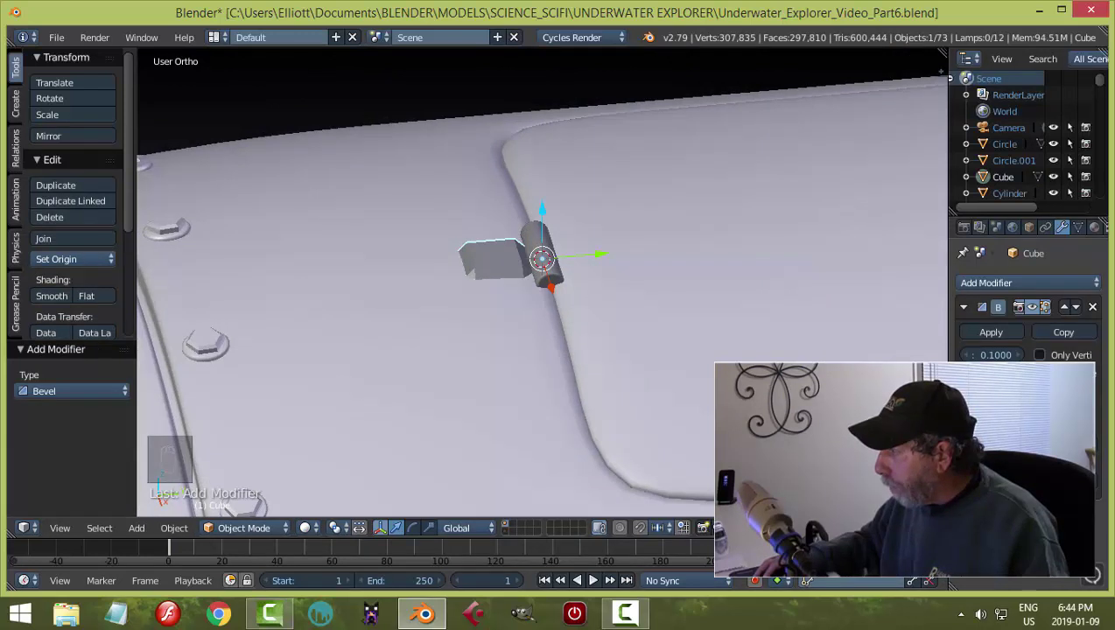
{"action": "left_click_drag", "start_coordinate": [995, 354], "coordinate": [973, 355]}
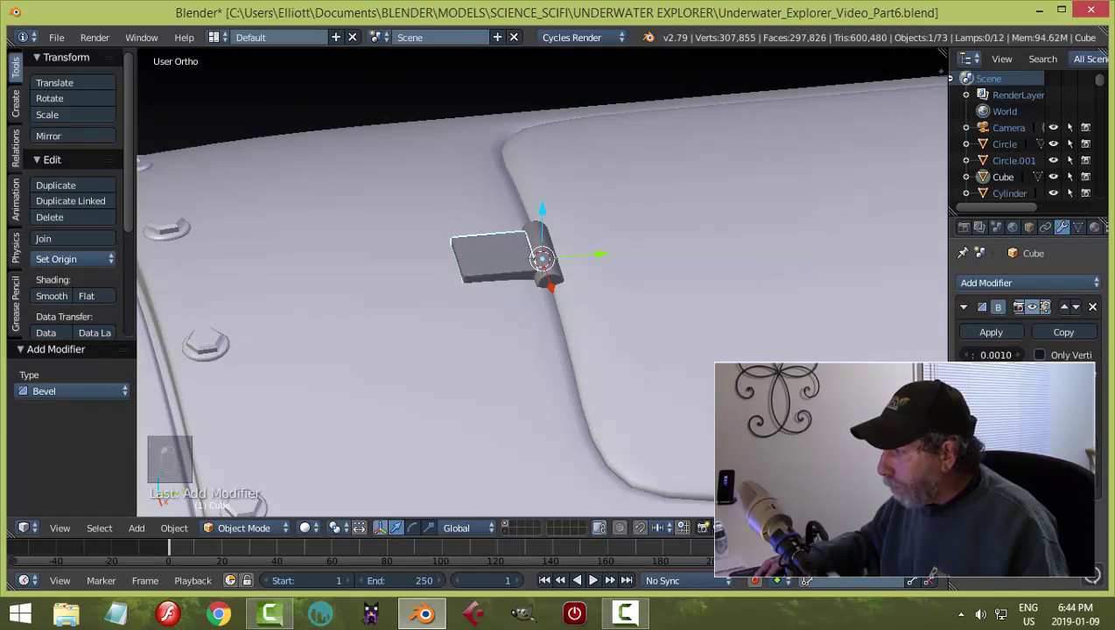
{"action": "key", "text": "a"}
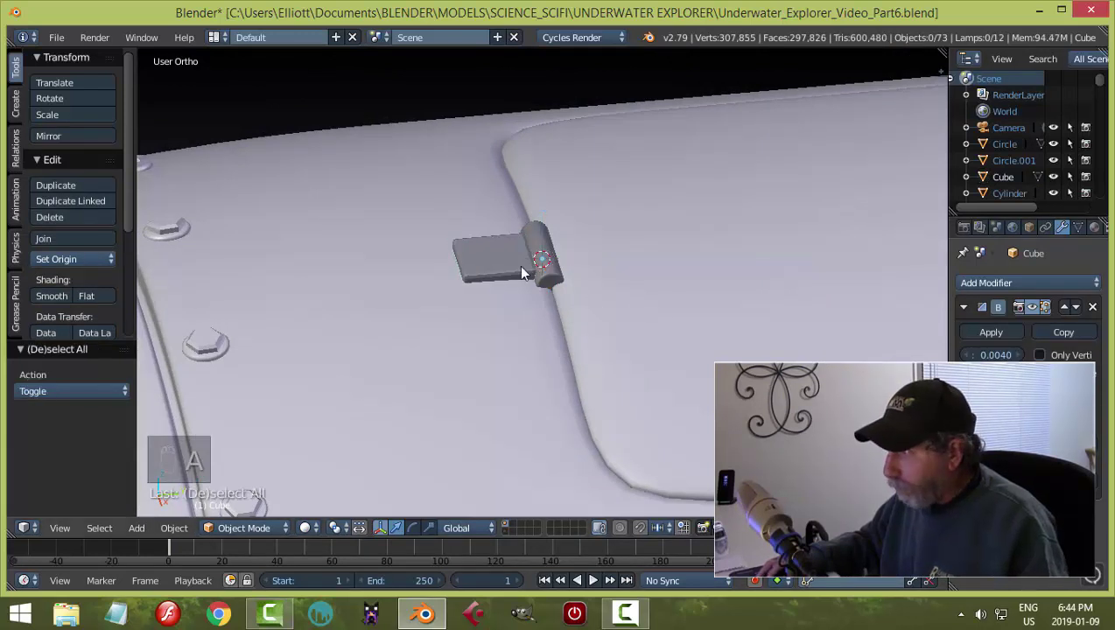
Step: Apply smooth shading to the bevelled hinge plate
{"action": "right_click", "coordinate": [518, 266]}
{"action": "left_click", "coordinate": [64, 296]}
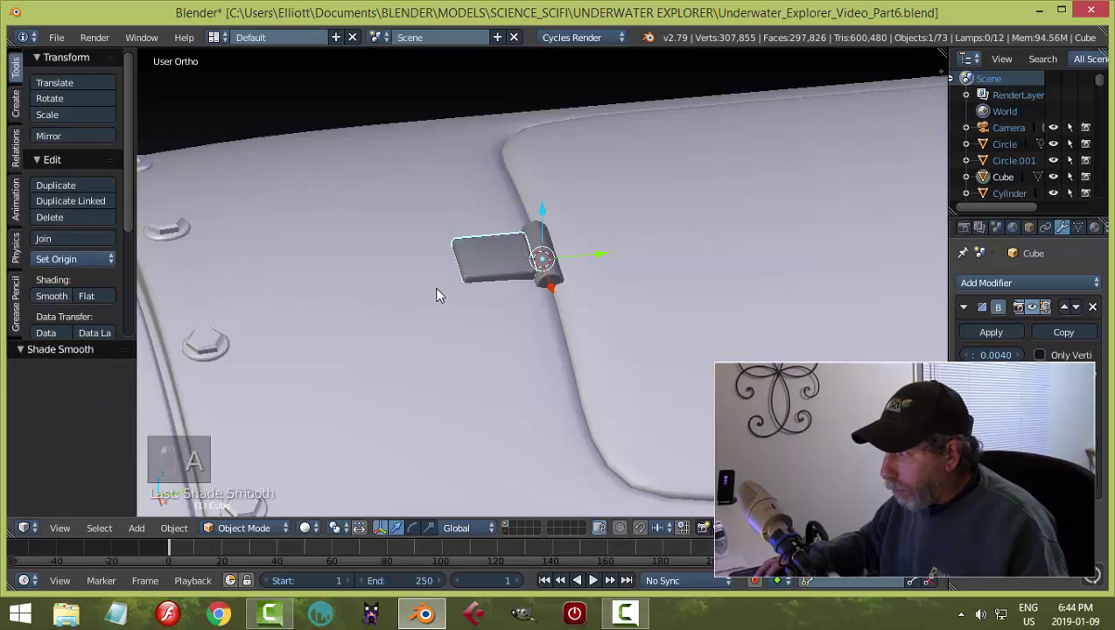
{"action": "key", "text": "a"}
Step: Duplicate the hinge plate and move the copy 0.098 along Y to the other side of the hinge cylinder
{"action": "mouse_move", "coordinate": [522, 286]}
{"action": "middle_mouse_down"}
{"action": "mouse_move", "coordinate": [546, 320]}
{"action": "mouse_move", "coordinate": [489, 249]}
{"action": "middle_mouse_up"}
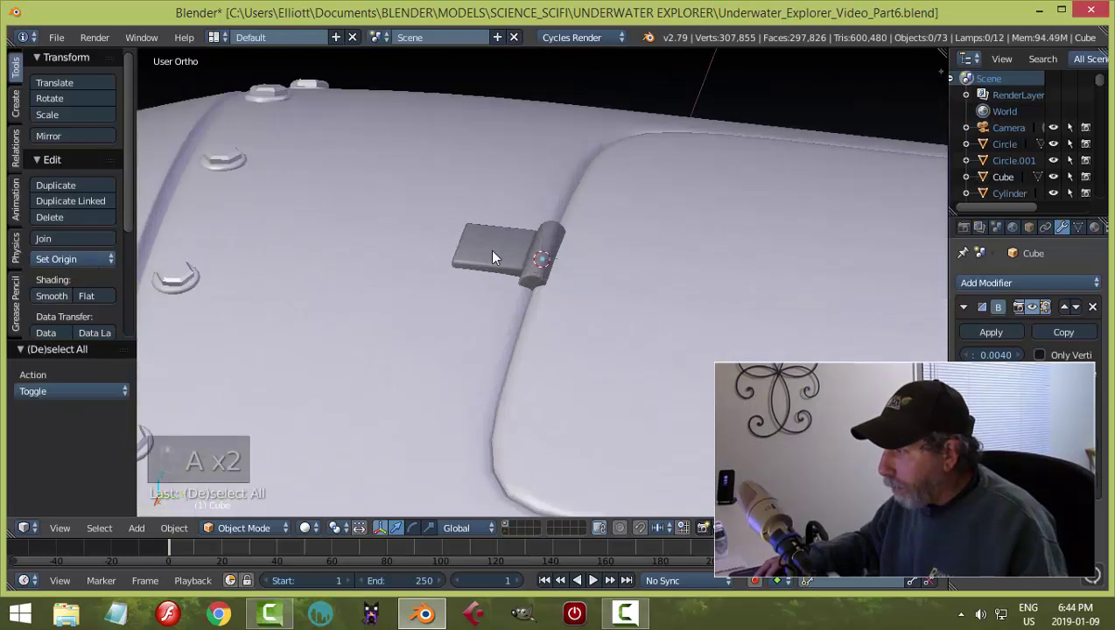
{"action": "right_click", "coordinate": [490, 251]}
{"action": "key", "text": "shift+d"}
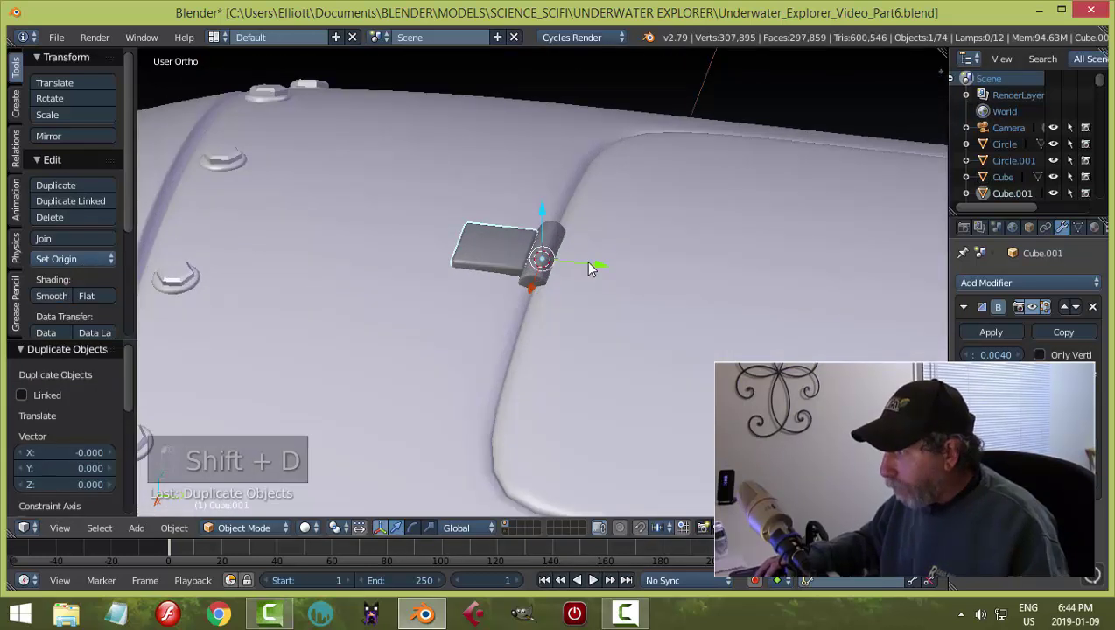
{"action": "left_click", "coordinate": [679, 307]}
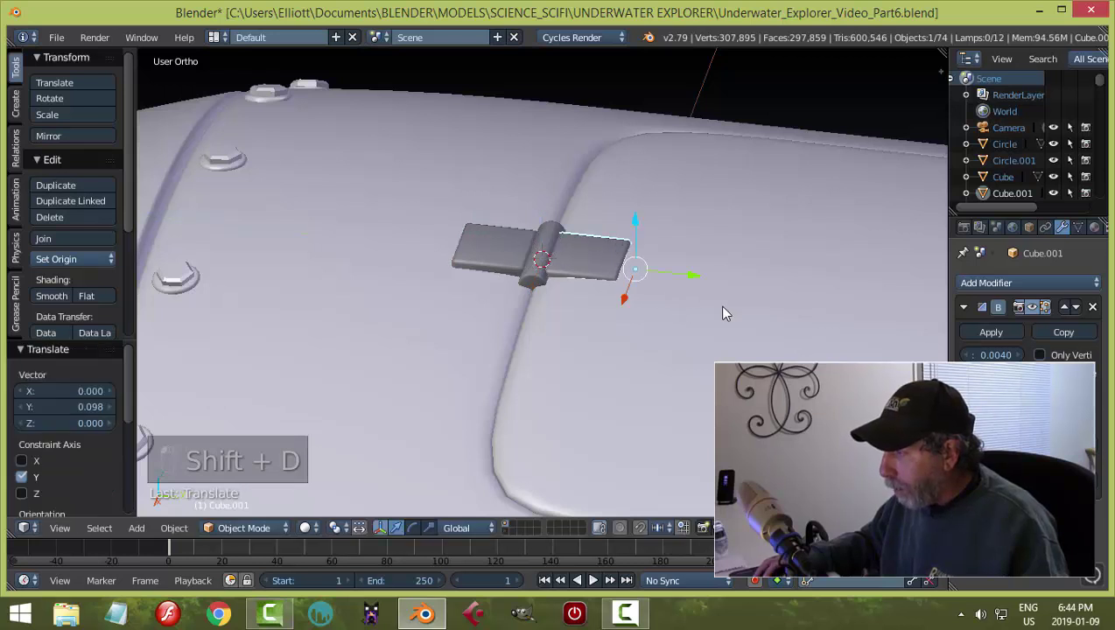
Step: In Edit Mode, shorten the duplicated plate by moving its outer end face along Y toward the hinge cylinder
{"action": "key", "text": "Tab"}
{"action": "left_click", "coordinate": [819, 307]}
{"action": "middle_click_drag", "start_coordinate": [680, 316], "coordinate": [674, 304]}
{"action": "key", "text": "a"}
{"action": "key", "text": "a"}
{"action": "scroll", "coordinate": [675, 304], "scroll_direction": "up", "scroll_amount": 5}
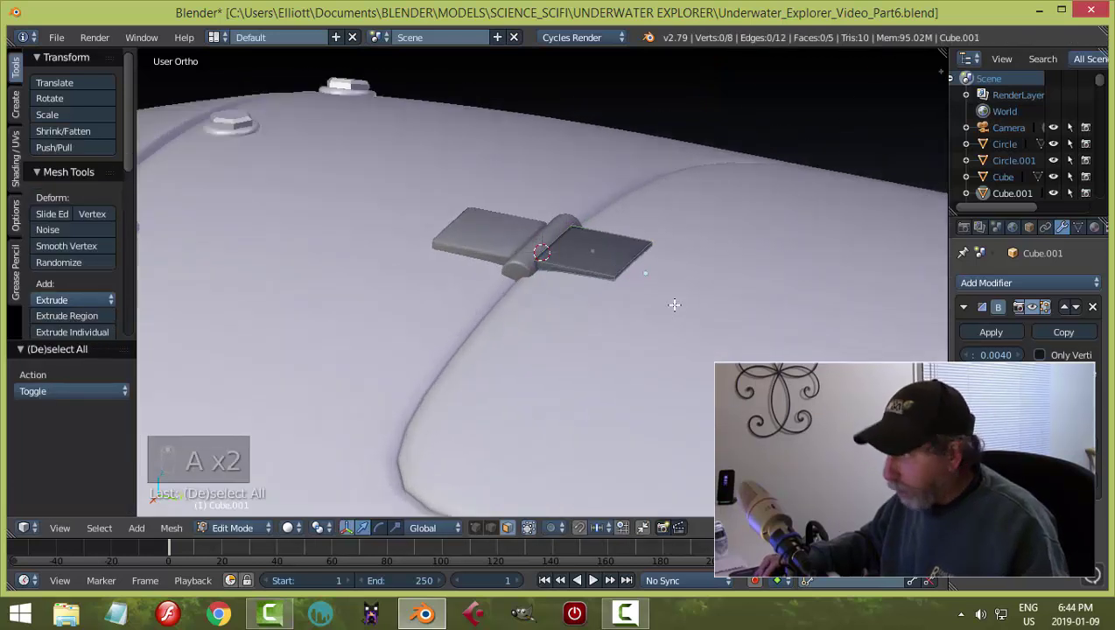
{"action": "right_click", "coordinate": [691, 253]}
{"action": "left_click_drag", "start_coordinate": [752, 277], "coordinate": [705, 278]}
{"action": "key", "text": "a"}
{"action": "key", "text": "Tab"}
{"action": "left_click", "coordinate": [568, 292]}
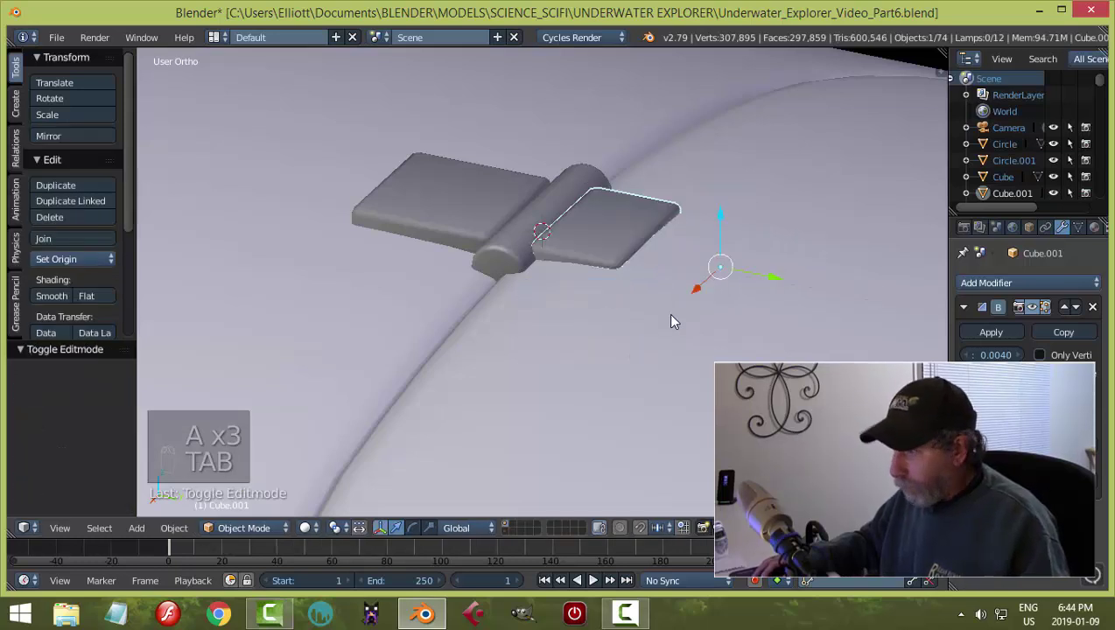
Step: Edit the hinge cylinder's mesh and add four evenly spaced loop cuts around its length
{"action": "key", "text": "a"}
{"action": "key", "text": "a"}
{"action": "scroll", "coordinate": [560, 341], "scroll_direction": "down", "scroll_amount": 4}
{"action": "middle_click_drag", "start_coordinate": [529, 371], "coordinate": [582, 330]}
{"action": "right_click", "coordinate": [569, 273]}
{"action": "middle_click_drag", "start_coordinate": [570, 275], "coordinate": [641, 369]}
{"action": "scroll", "coordinate": [602, 356], "scroll_direction": "up", "scroll_amount": 3}
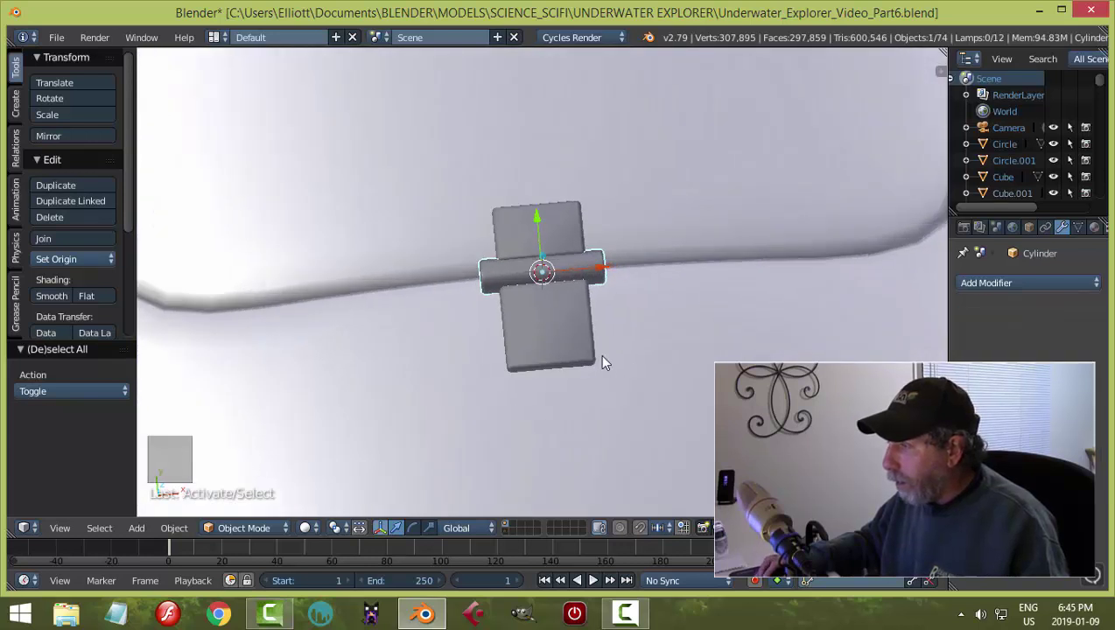
{"action": "key", "text": "Tab"}
{"action": "left_click", "coordinate": [575, 299]}
{"action": "scroll", "coordinate": [578, 323], "scroll_direction": "up", "scroll_amount": 3}
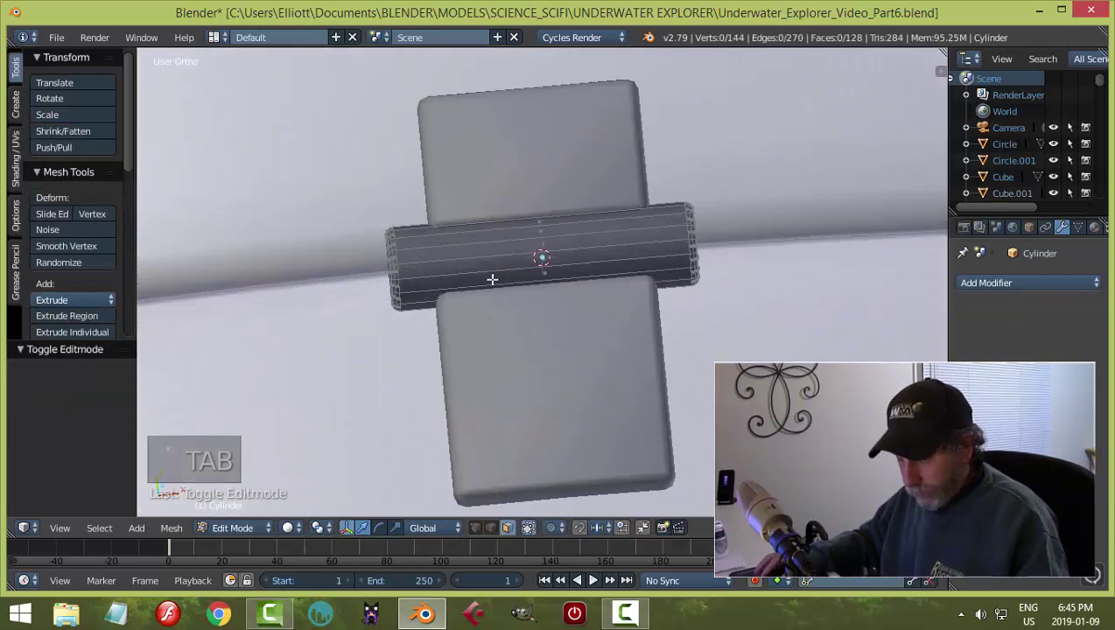
{"action": "key", "text": "ctrl+r"}
{"action": "scroll", "coordinate": [491, 278], "scroll_direction": "up", "scroll_amount": 1}
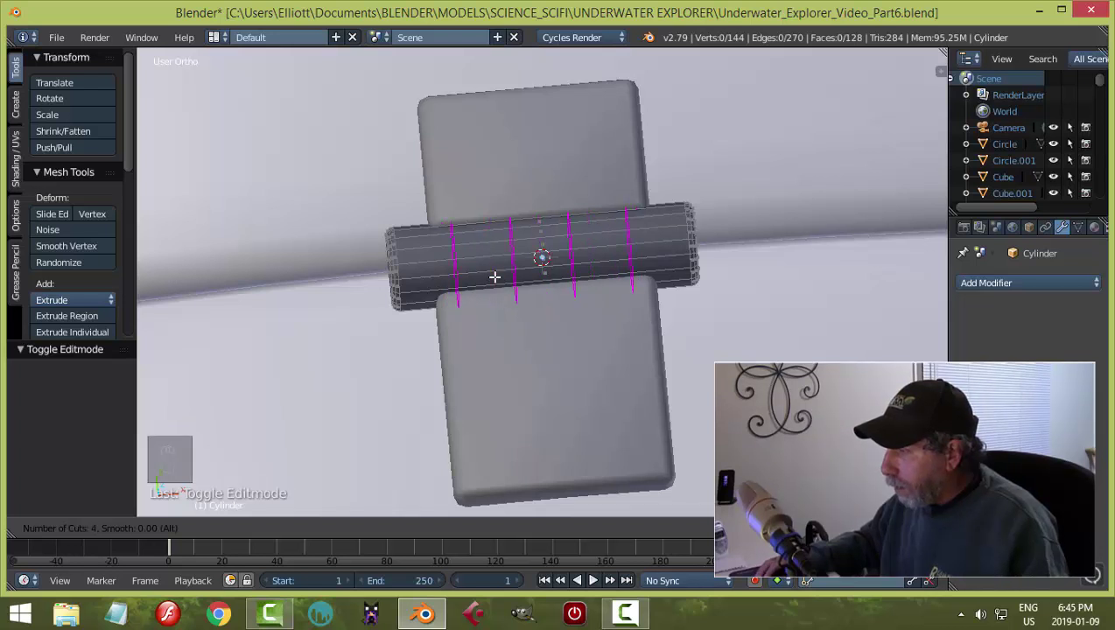
{"action": "left_click", "coordinate": [494, 276]}
{"action": "left_click", "coordinate": [494, 277]}
{"action": "key", "text": "a"}
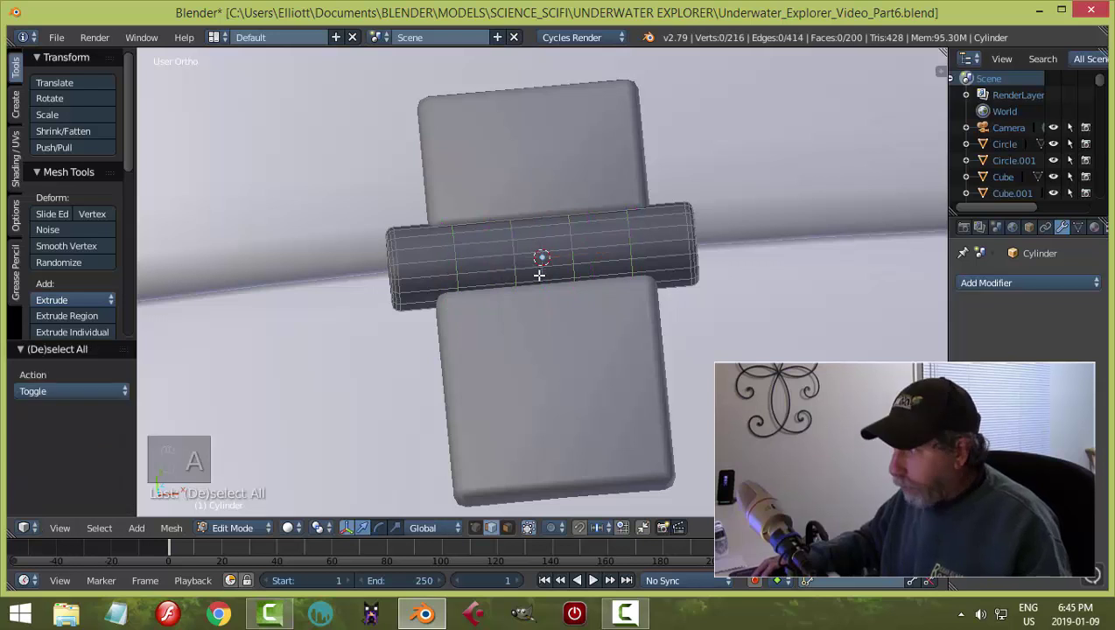
Step: Extrude the second and fourth face rings of the hinge cylinder in place and shrink them inward by 0.002
{"action": "key", "text": "ctrl+Tab"}
{"action": "left_click", "coordinate": [503, 270]}
{"action": "left_click", "coordinate": [484, 259], "text": "alt"}
{"action": "left_click", "coordinate": [606, 244], "text": "alt+shift"}
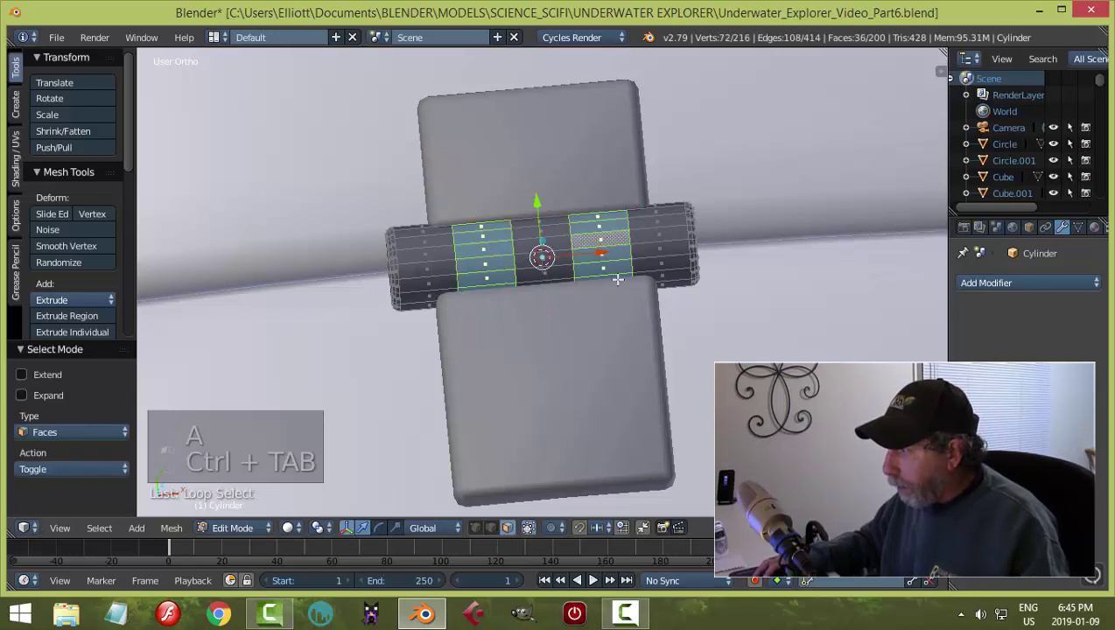
{"action": "middle_click_drag", "start_coordinate": [611, 310], "coordinate": [652, 269]}
{"action": "key", "text": "e"}
{"action": "right_click", "coordinate": [652, 270]}
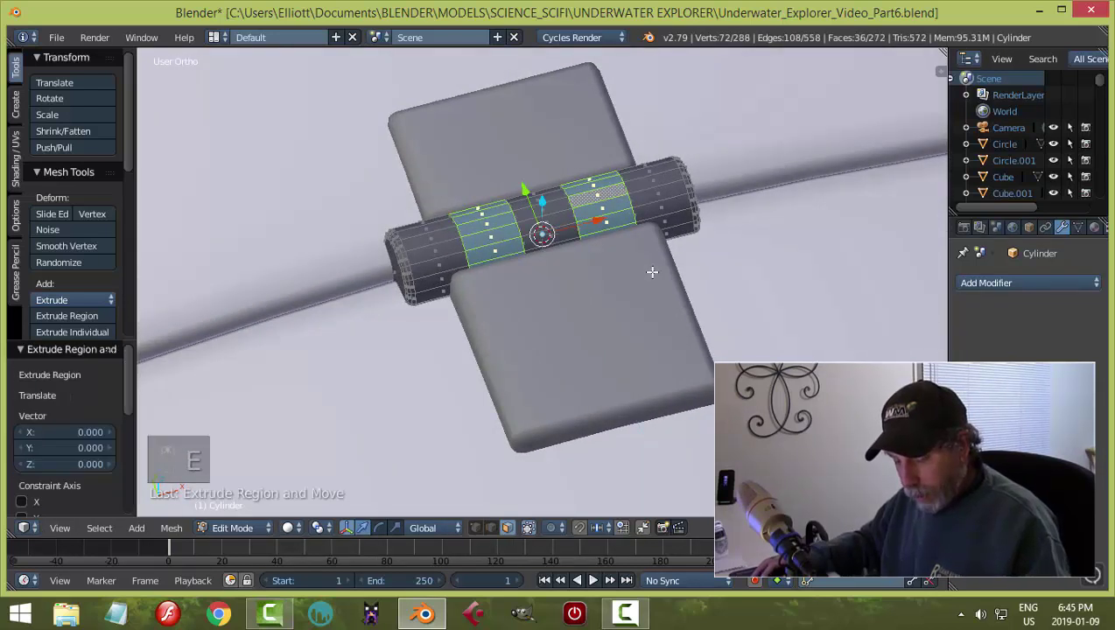
{"action": "key", "text": "alt+s"}
{"action": "left_click", "coordinate": [650, 269]}
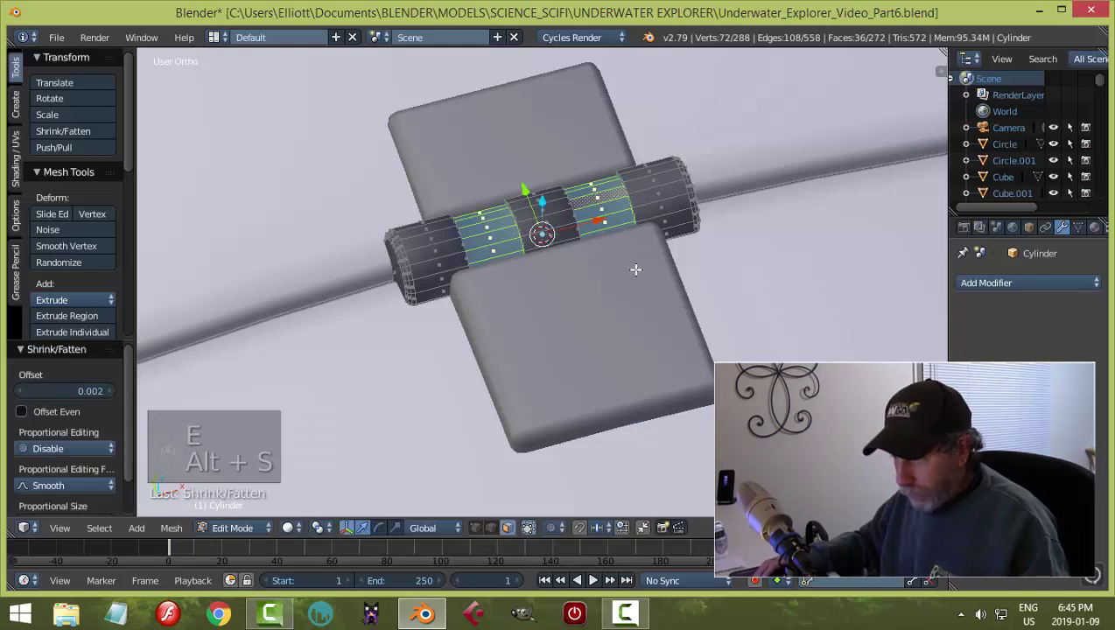
Step: Select the four outer edge loops where the cylinder steps down and bevel them by about 0.0015 with three segments
{"action": "middle_click_drag", "start_coordinate": [636, 269], "coordinate": [460, 256]}
{"action": "scroll", "coordinate": [525, 271], "scroll_direction": "up", "scroll_amount": 2}
{"action": "key", "text": "a"}
{"action": "key", "text": "ctrl+Tab"}
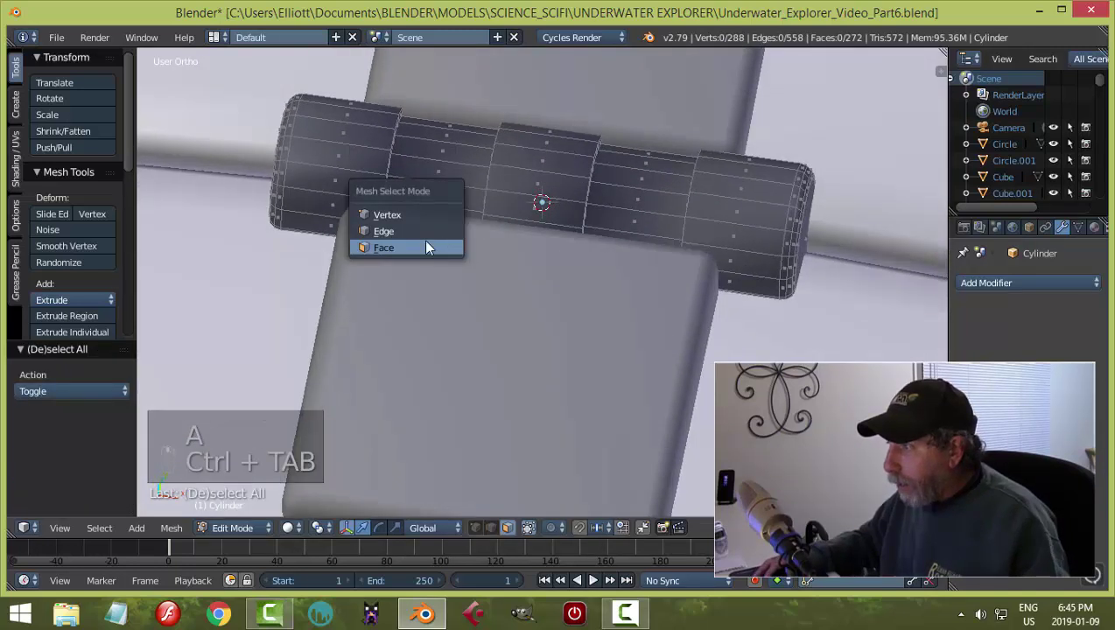
{"action": "left_click", "coordinate": [385, 231]}
{"action": "right_click", "coordinate": [390, 141], "text": "alt"}
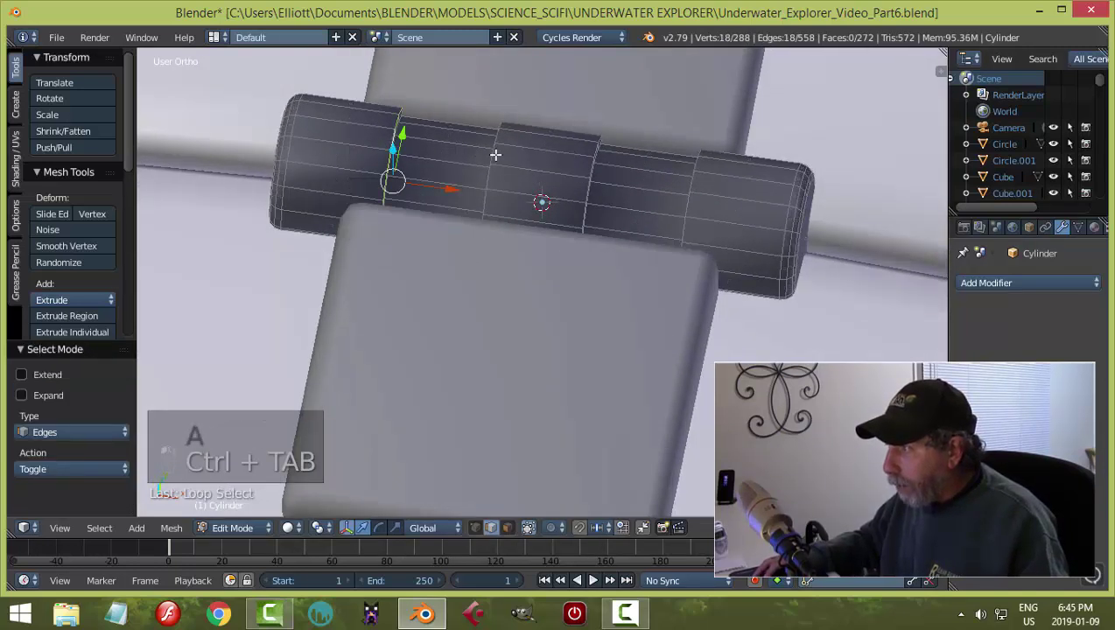
{"action": "right_click", "coordinate": [495, 155], "text": "alt+shift"}
{"action": "right_click", "coordinate": [579, 166], "text": "alt+shift"}
{"action": "key", "text": "ctrl+z"}
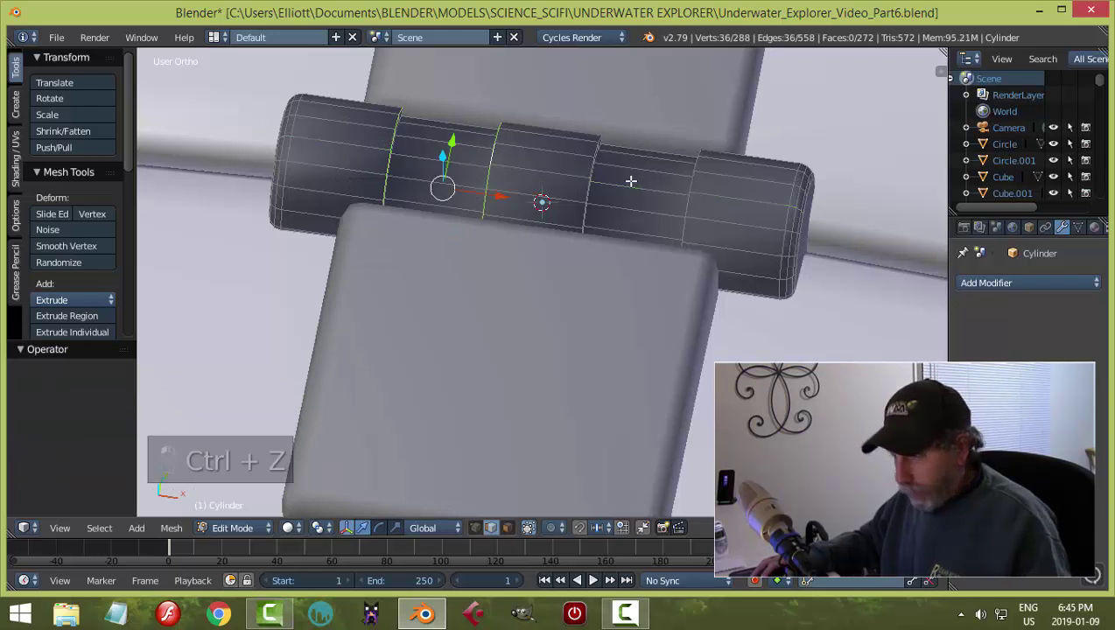
{"action": "right_click", "coordinate": [592, 174], "text": "alt+shift"}
{"action": "right_click", "coordinate": [696, 179], "text": "alt+shift"}
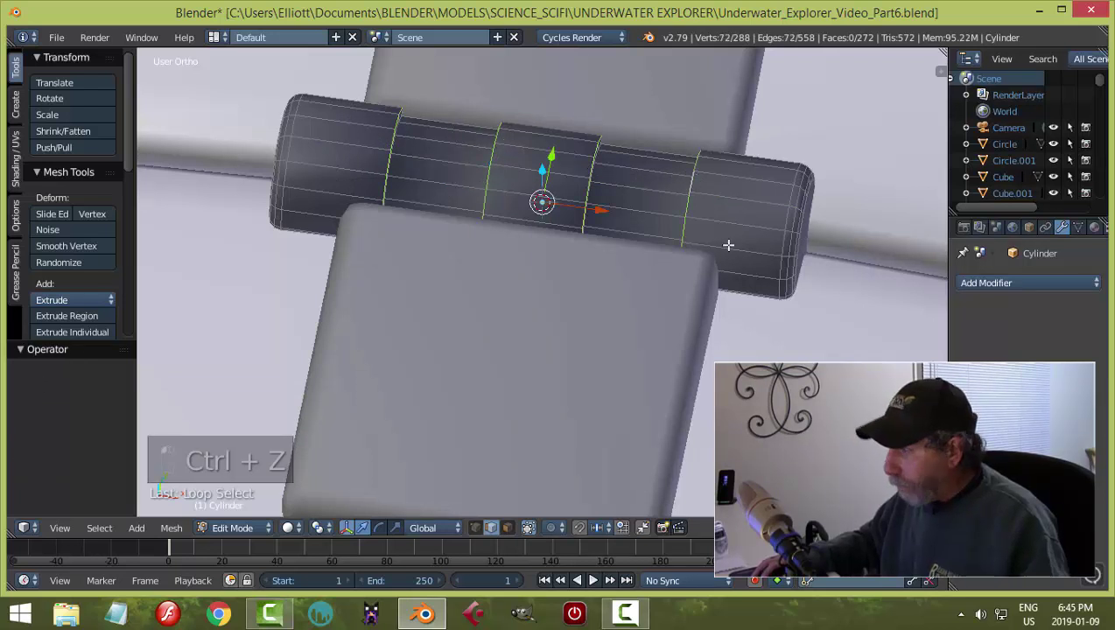
{"action": "key", "text": "ctrl+b"}
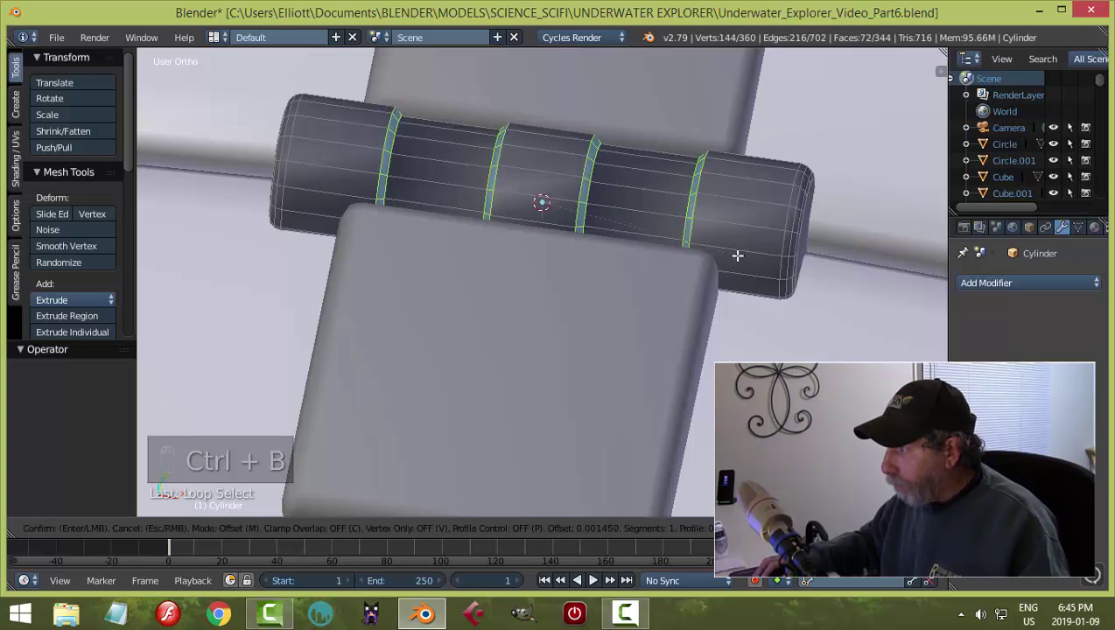
{"action": "scroll", "coordinate": [737, 255], "scroll_direction": "up", "scroll_amount": 2}
{"action": "left_click", "coordinate": [736, 255]}
{"action": "key", "text": "a"}
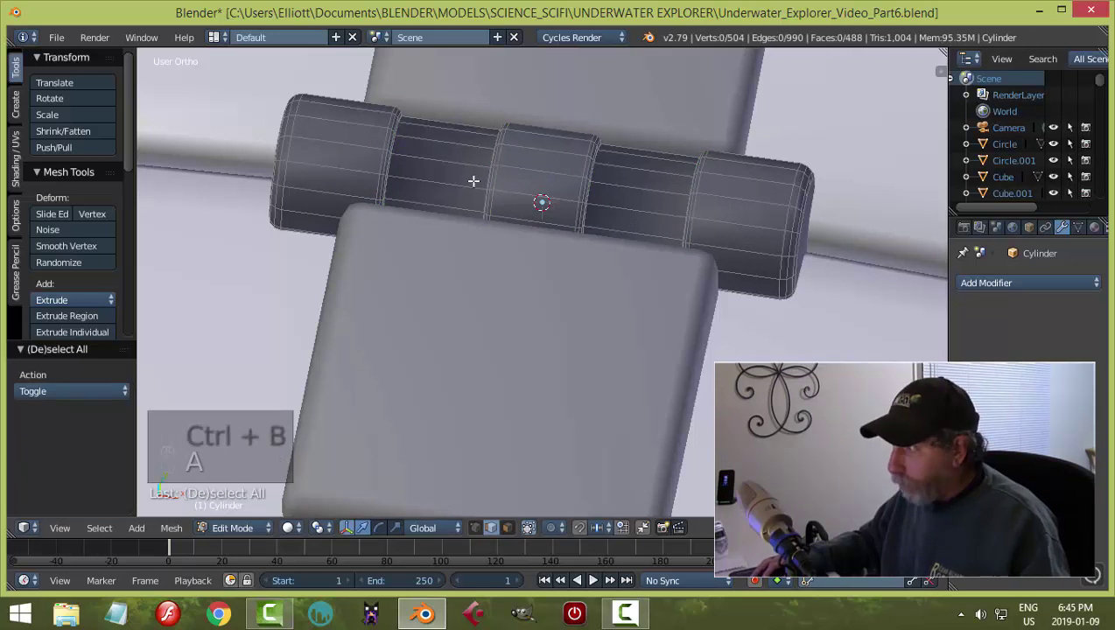
Step: Add a supporting loop cut close to each end of both recessed bands on the hinge cylinder
{"action": "key", "text": "ctrl+r"}
{"action": "left_click", "coordinate": [451, 174]}
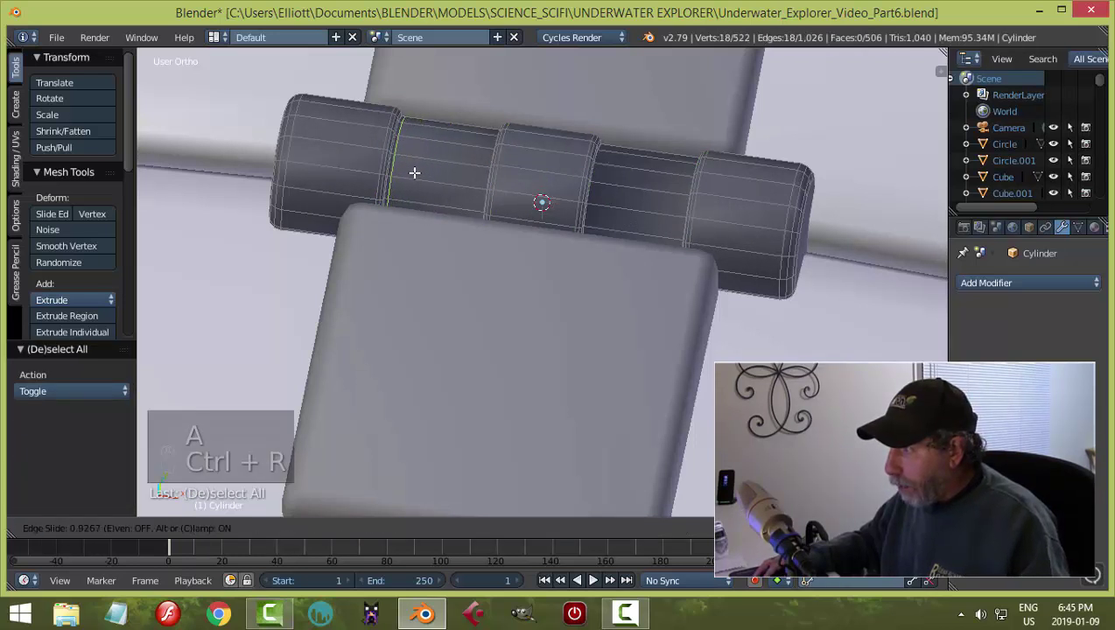
{"action": "left_click", "coordinate": [414, 172]}
{"action": "key", "text": "ctrl+r"}
{"action": "left_click", "coordinate": [468, 166]}
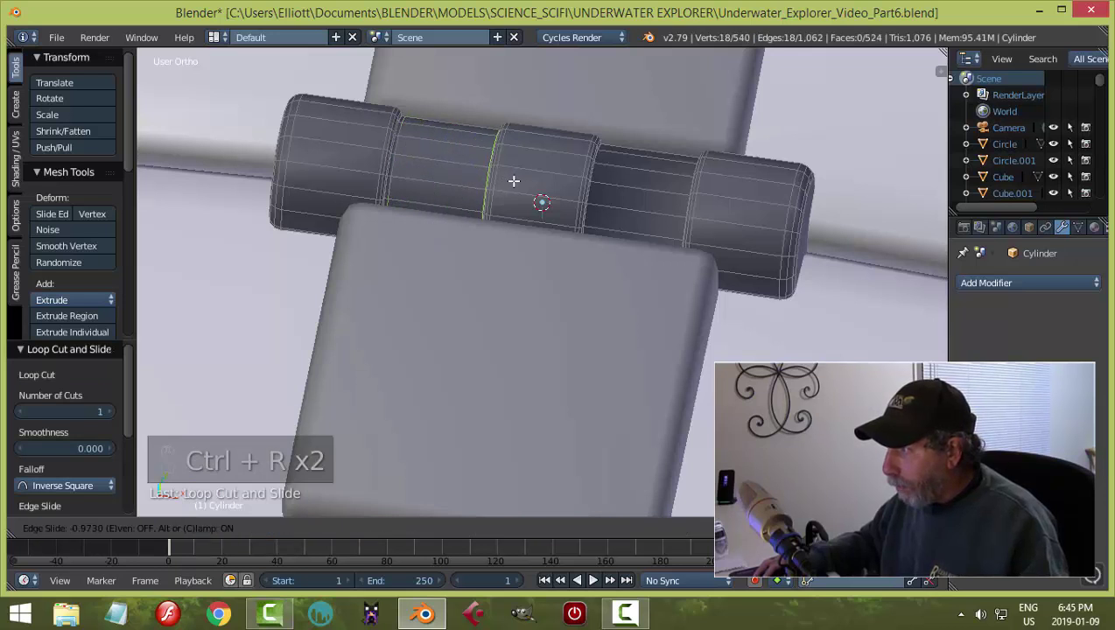
{"action": "left_click", "coordinate": [514, 181]}
{"action": "key", "text": "ctrl+r"}
{"action": "left_click", "coordinate": [599, 186]}
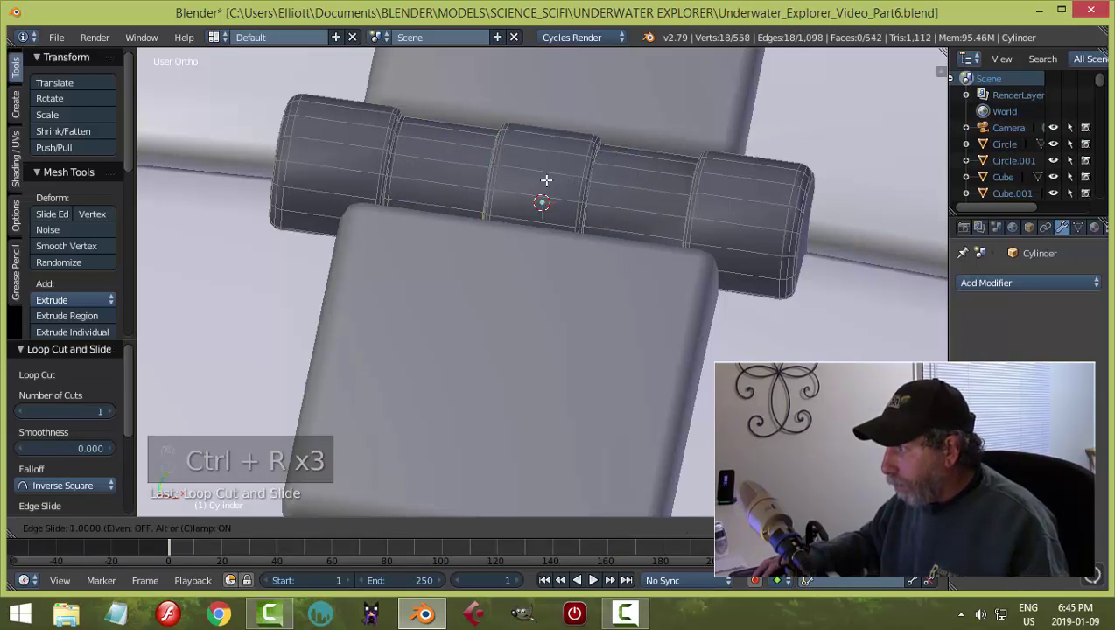
{"action": "left_click", "coordinate": [546, 180]}
{"action": "key", "text": "ctrl+r"}
{"action": "left_click", "coordinate": [649, 187]}
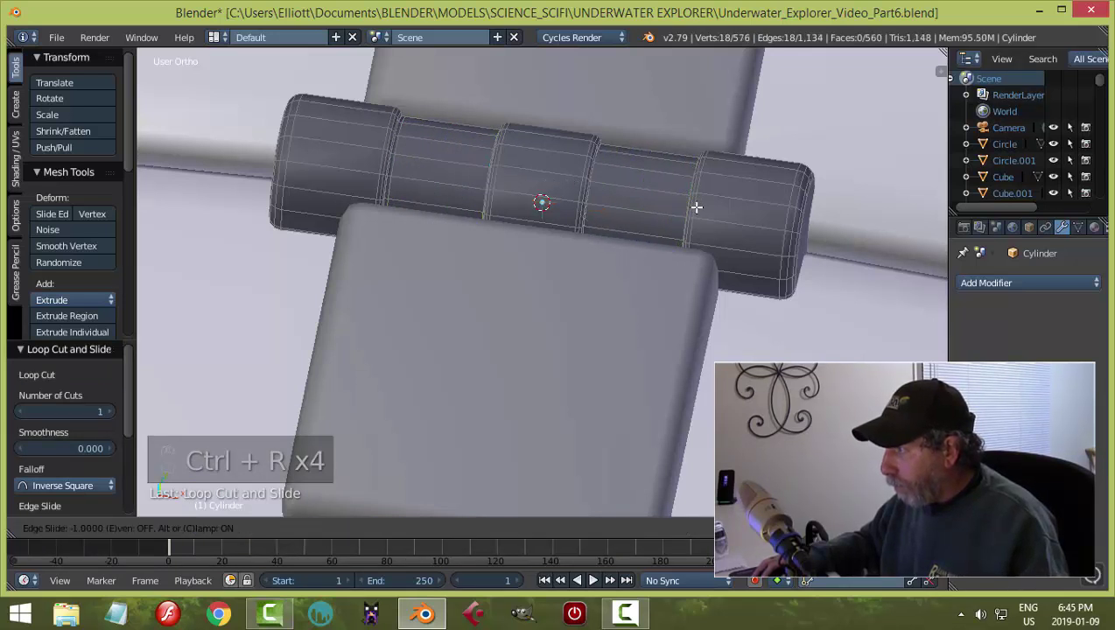
{"action": "left_click", "coordinate": [693, 206]}
{"action": "key", "text": "a"}
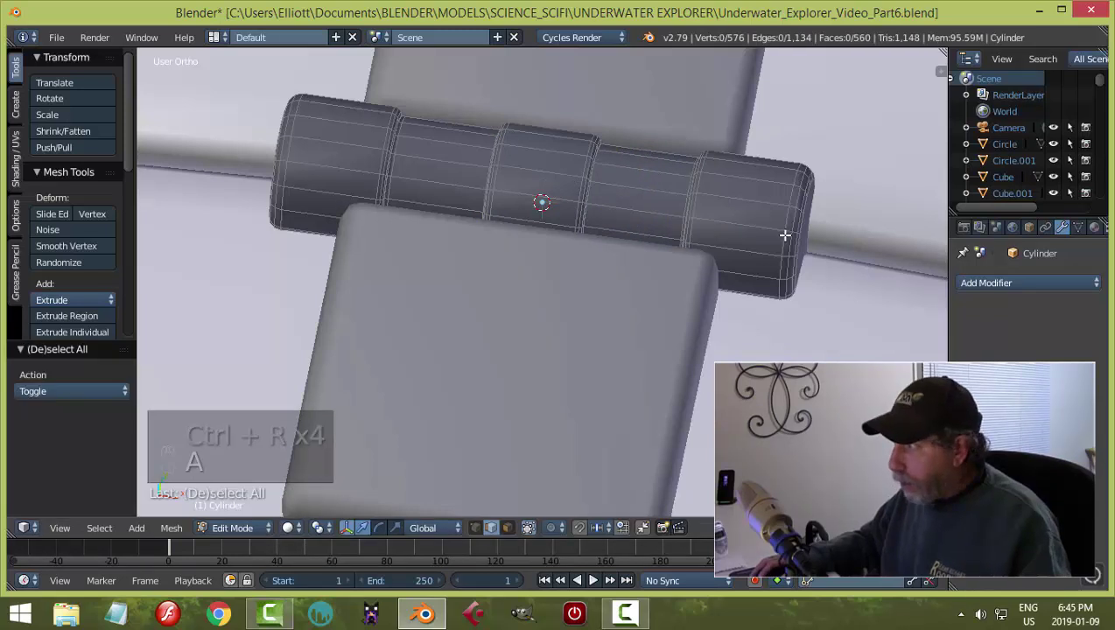
Step: Leave Edit Mode with nothing selected and save the file
{"action": "key", "text": "Tab"}
{"action": "right_click", "coordinate": [633, 245]}
{"action": "key", "text": "a"}
{"action": "scroll", "coordinate": [648, 264], "scroll_direction": "down", "scroll_amount": 8}
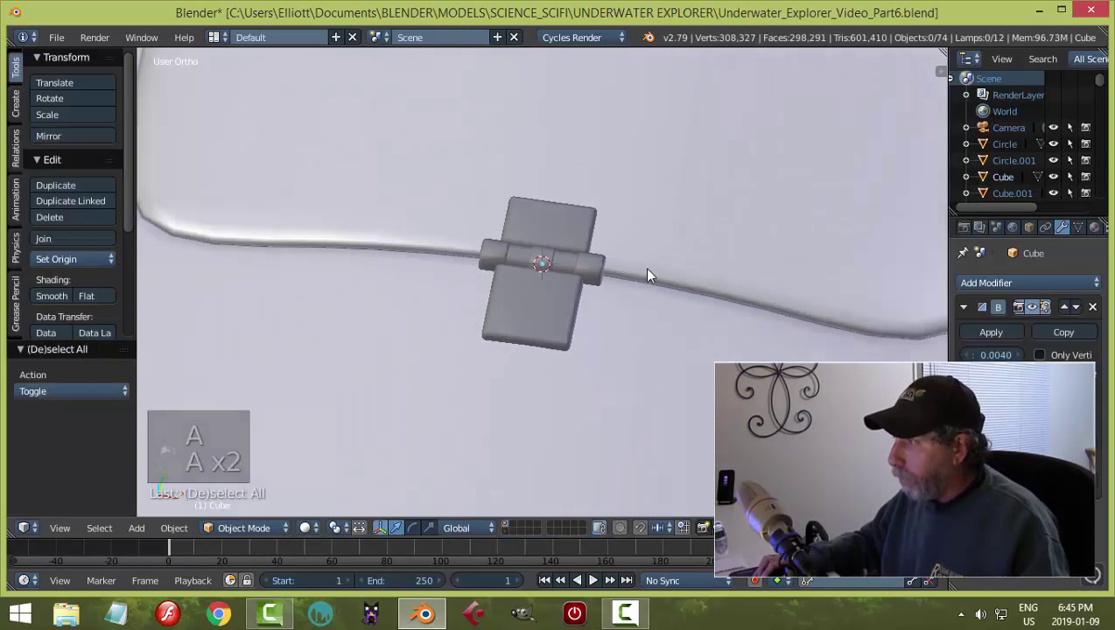
{"action": "mouse_move", "coordinate": [644, 267]}
{"action": "middle_mouse_down"}
{"action": "mouse_move", "coordinate": [542, 313]}
{"action": "mouse_move", "coordinate": [661, 271]}
{"action": "mouse_move", "coordinate": [702, 316]}
{"action": "middle_mouse_up"}
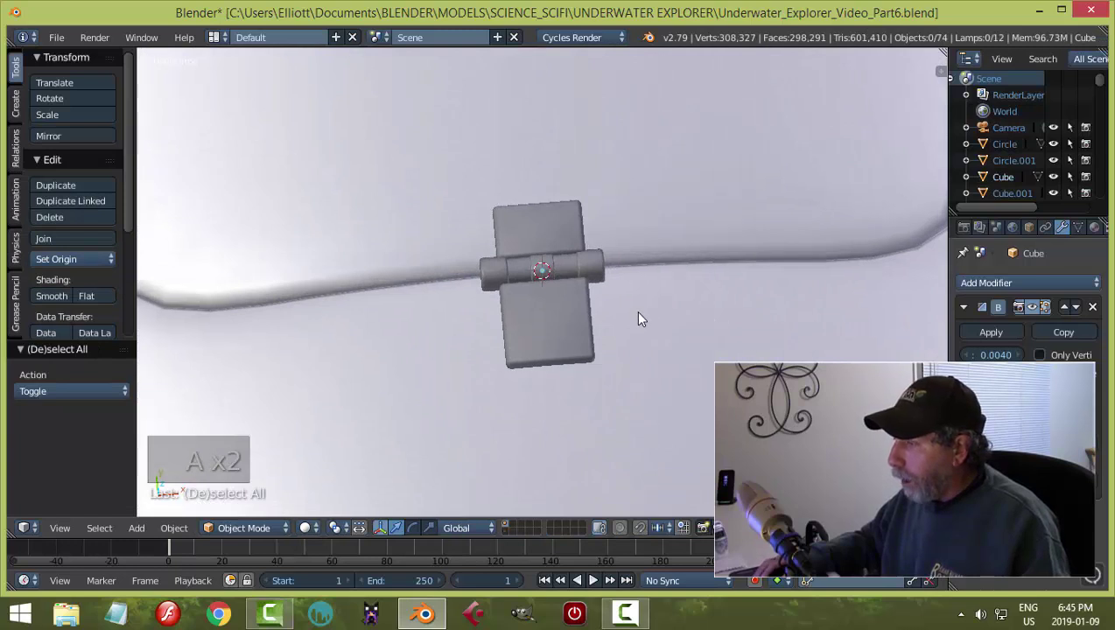
{"action": "scroll", "coordinate": [635, 312], "scroll_direction": "down", "scroll_amount": 5}
{"action": "mouse_move", "coordinate": [580, 309]}
{"action": "middle_mouse_down"}
{"action": "mouse_move", "coordinate": [686, 240]}
{"action": "mouse_move", "coordinate": [674, 273]}
{"action": "mouse_move", "coordinate": [647, 291]}
{"action": "mouse_move", "coordinate": [578, 289]}
{"action": "mouse_move", "coordinate": [562, 312]}
{"action": "mouse_move", "coordinate": [537, 274]}
{"action": "mouse_move", "coordinate": [523, 283]}
{"action": "middle_mouse_up"}
{"action": "key", "text": "ctrl+s"}
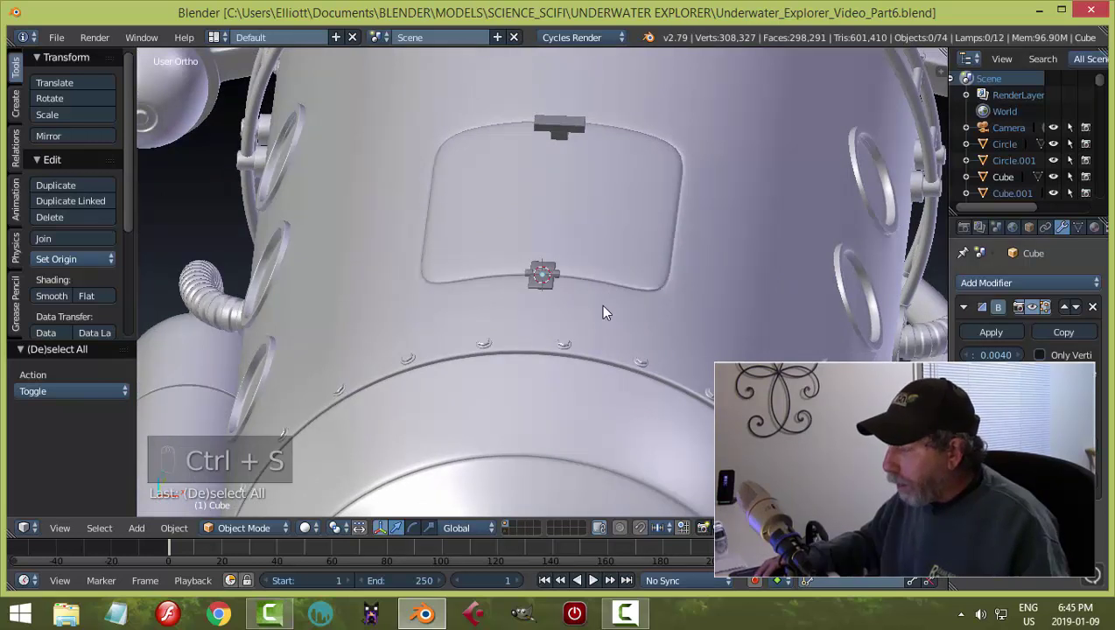
Step: Duplicate one hex bolt with its washer from the main bolts ring and separate the copy into its own object
{"action": "right_click", "coordinate": [563, 344]}
{"action": "key", "text": "Tab"}
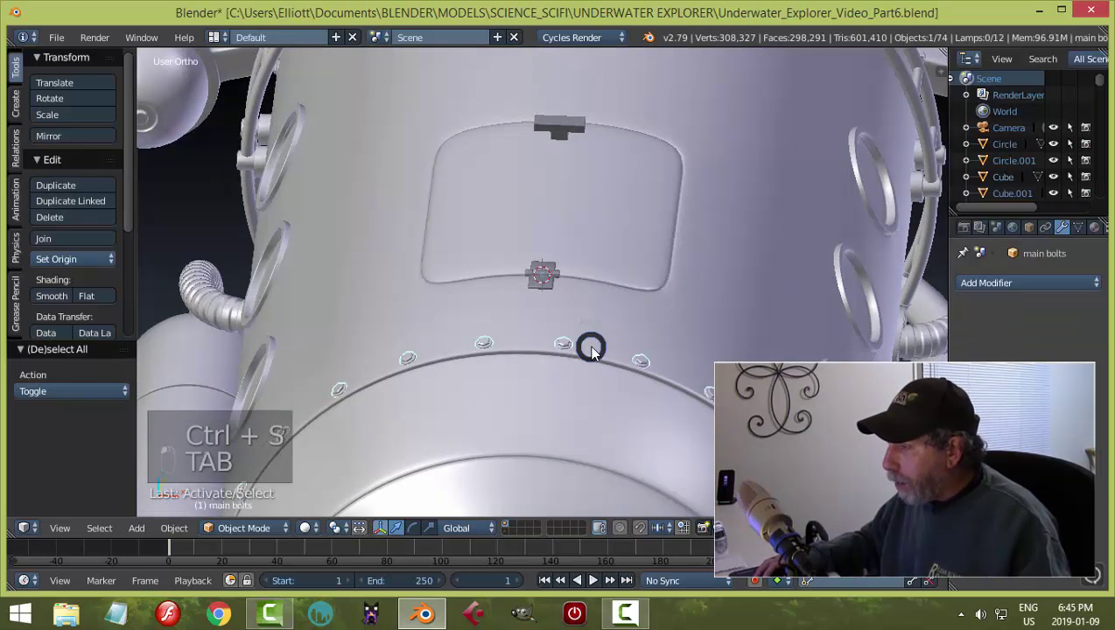
{"action": "left_click", "coordinate": [713, 348]}
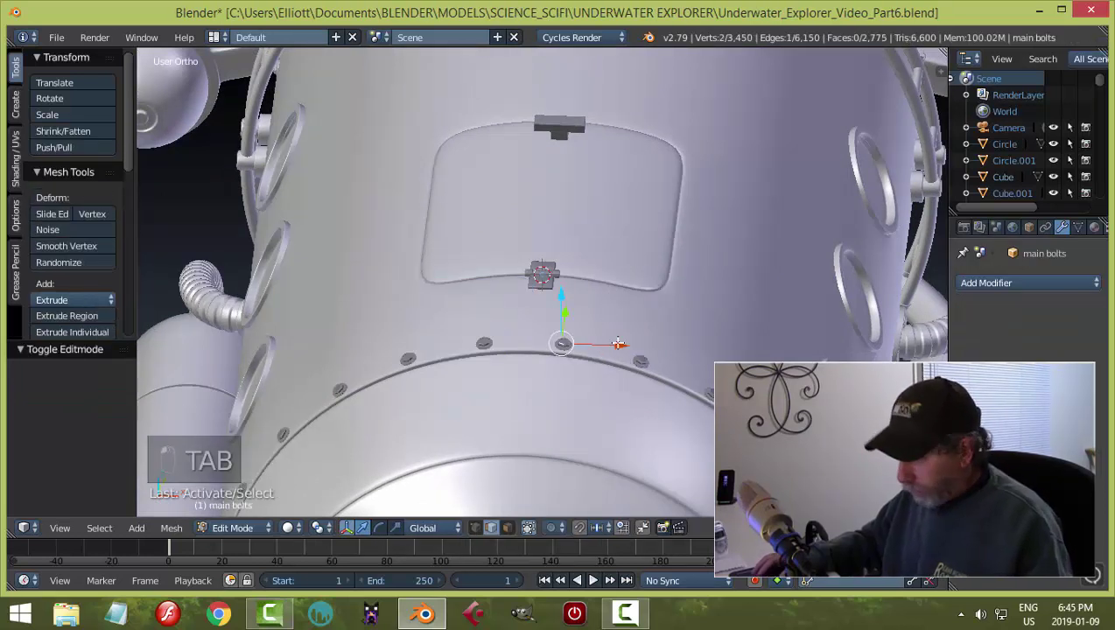
{"action": "scroll", "coordinate": [618, 343], "scroll_direction": "up", "scroll_amount": 7}
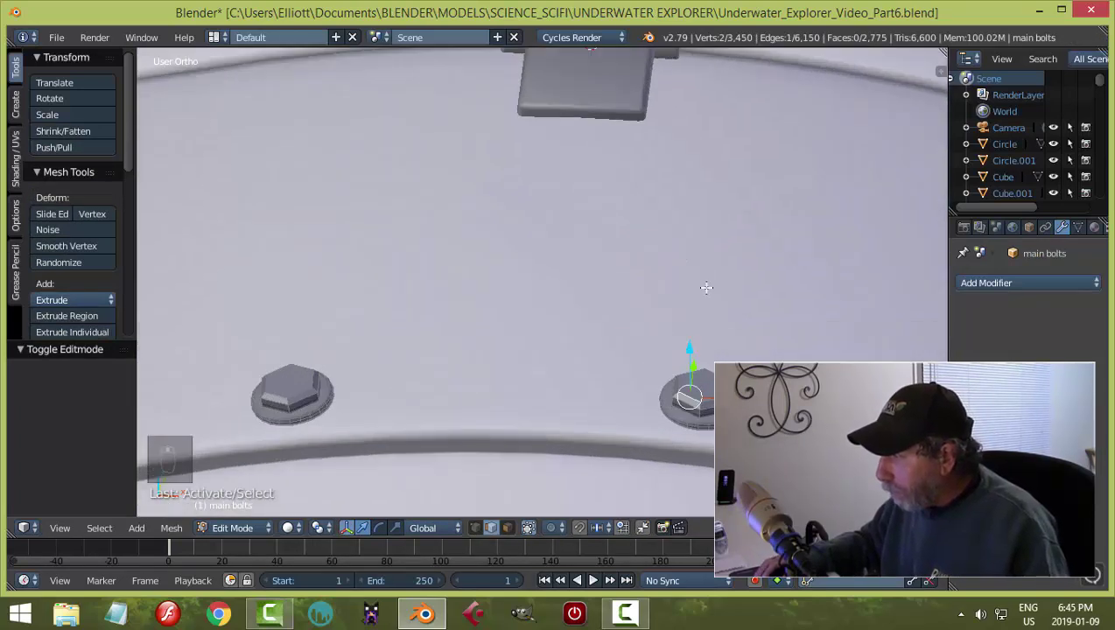
{"action": "middle_click_drag", "start_coordinate": [706, 288], "coordinate": [616, 121], "text": "shift"}
{"action": "scroll", "coordinate": [652, 247], "scroll_direction": "up", "scroll_amount": 3}
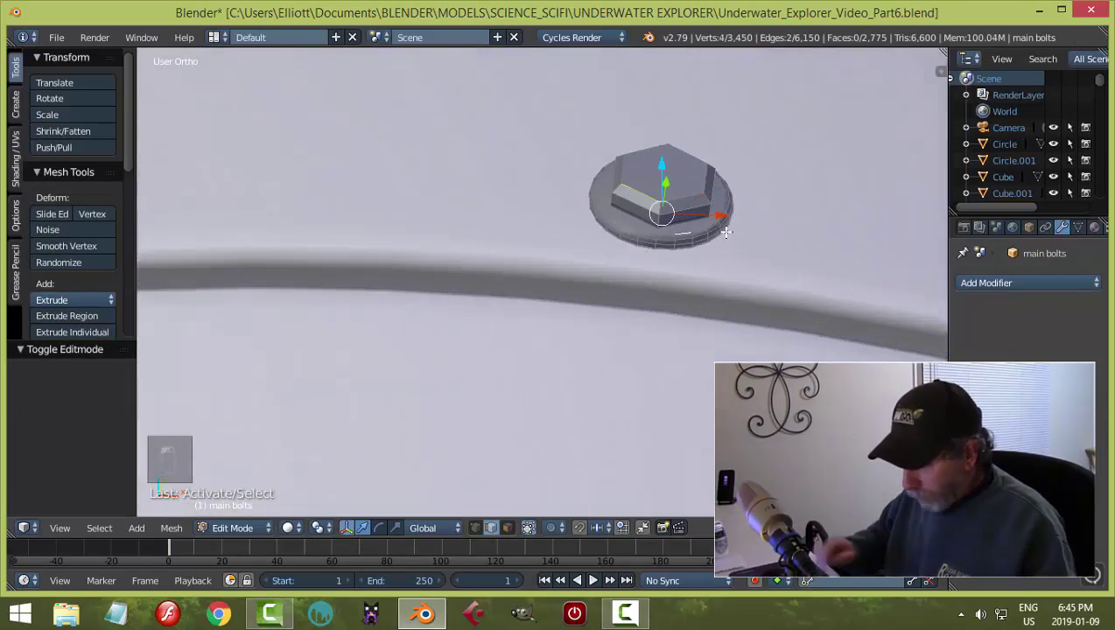
{"action": "key", "text": "ctrl+l"}
{"action": "key", "text": "shift+d"}
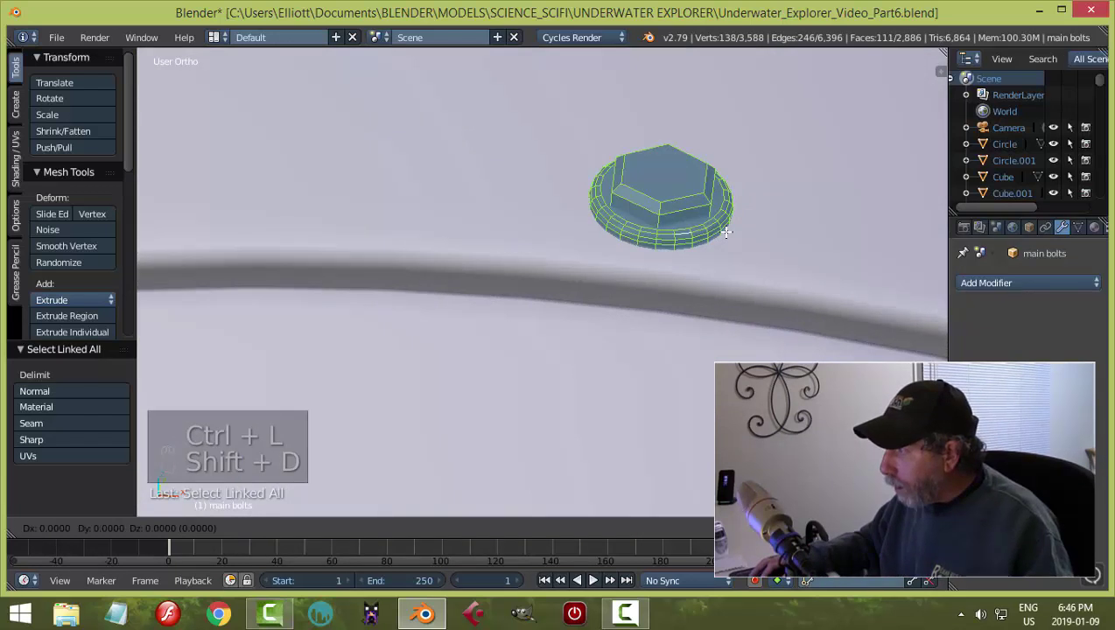
{"action": "right_click", "coordinate": [725, 232]}
{"action": "key", "text": "p"}
{"action": "left_click", "coordinate": [725, 231]}
{"action": "key", "text": "Tab"}
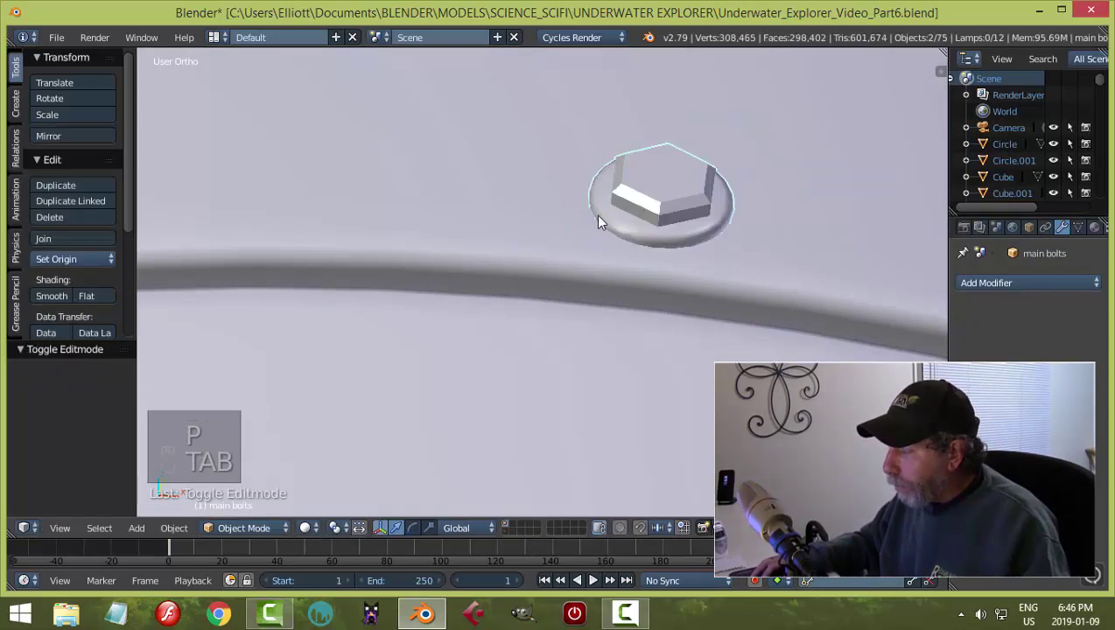
Step: Select the separated bolt and set its origin to its geometry
{"action": "scroll", "coordinate": [599, 220], "scroll_direction": "down", "scroll_amount": 5}
{"action": "right_click", "coordinate": [591, 245]}
{"action": "left_click", "coordinate": [56, 259]}
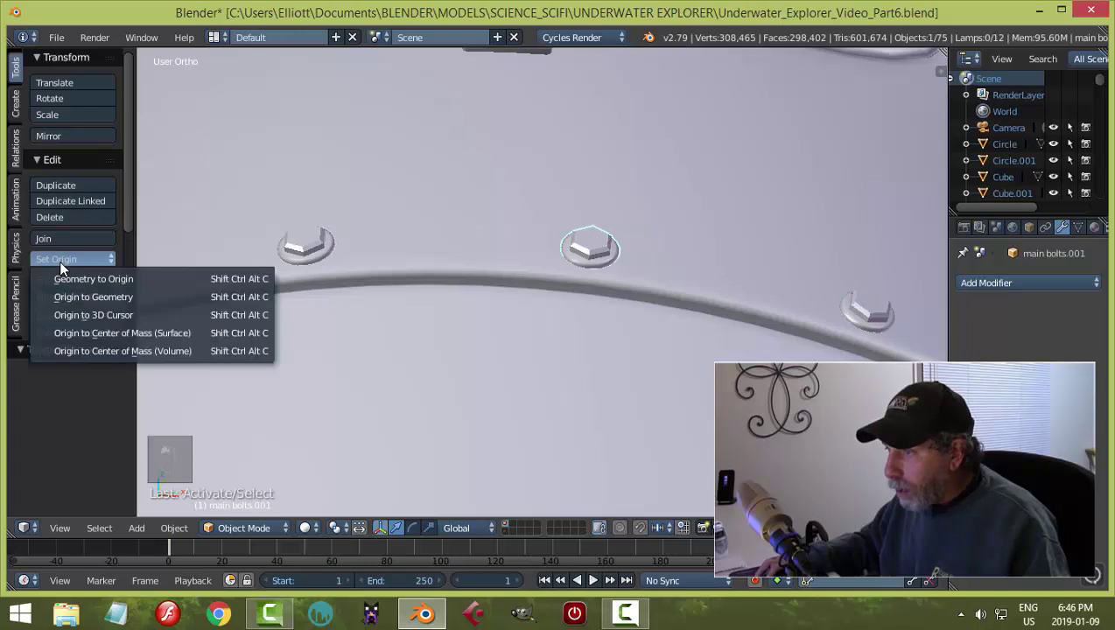
{"action": "left_click", "coordinate": [144, 296]}
Step: Move the bolt onto the hinge's front leaf, shifting it -0.089 in X and raising it 0.027 in Z
{"action": "key", "text": "KP_1"}
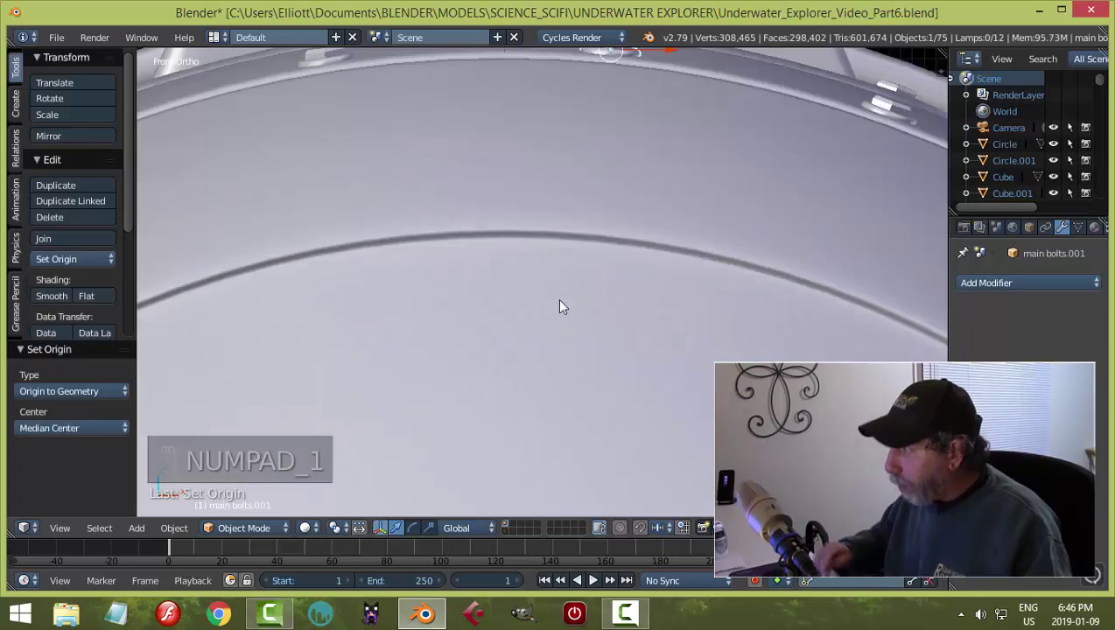
{"action": "scroll", "coordinate": [568, 293], "scroll_direction": "down", "scroll_amount": 4}
{"action": "scroll", "coordinate": [612, 228], "scroll_direction": "up", "scroll_amount": 4}
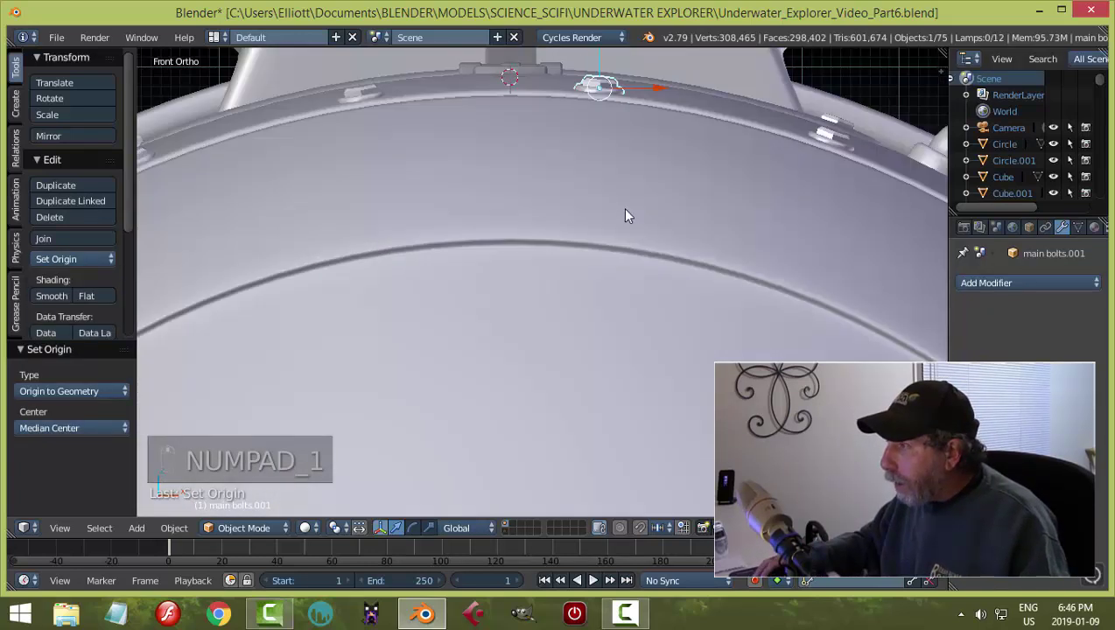
{"action": "key", "text": "g"}
{"action": "key", "text": "x"}
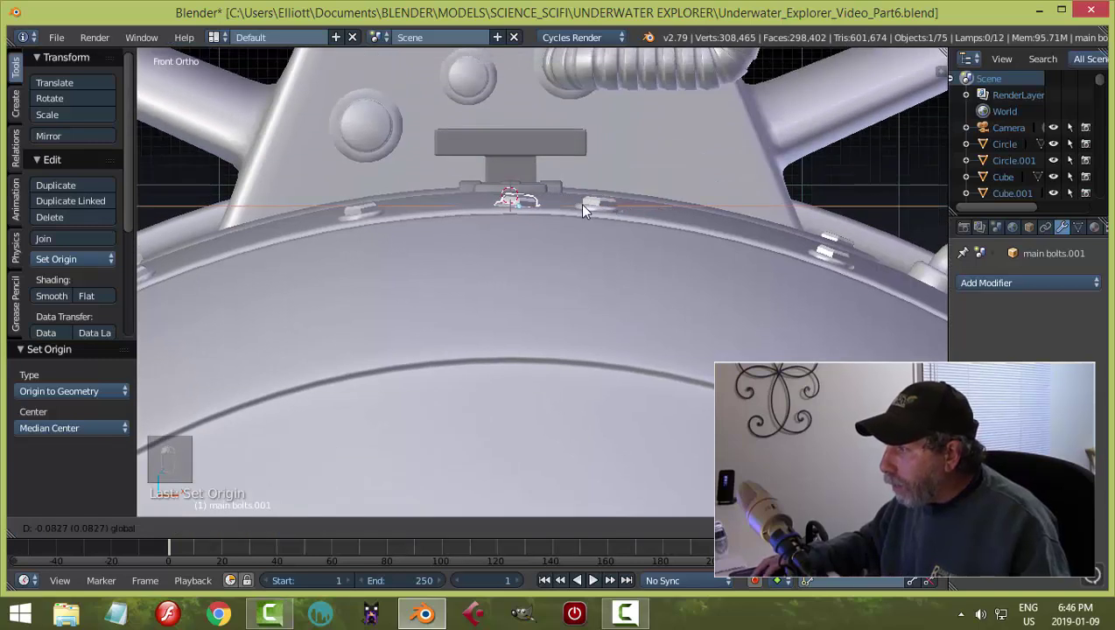
{"action": "left_click", "coordinate": [577, 210]}
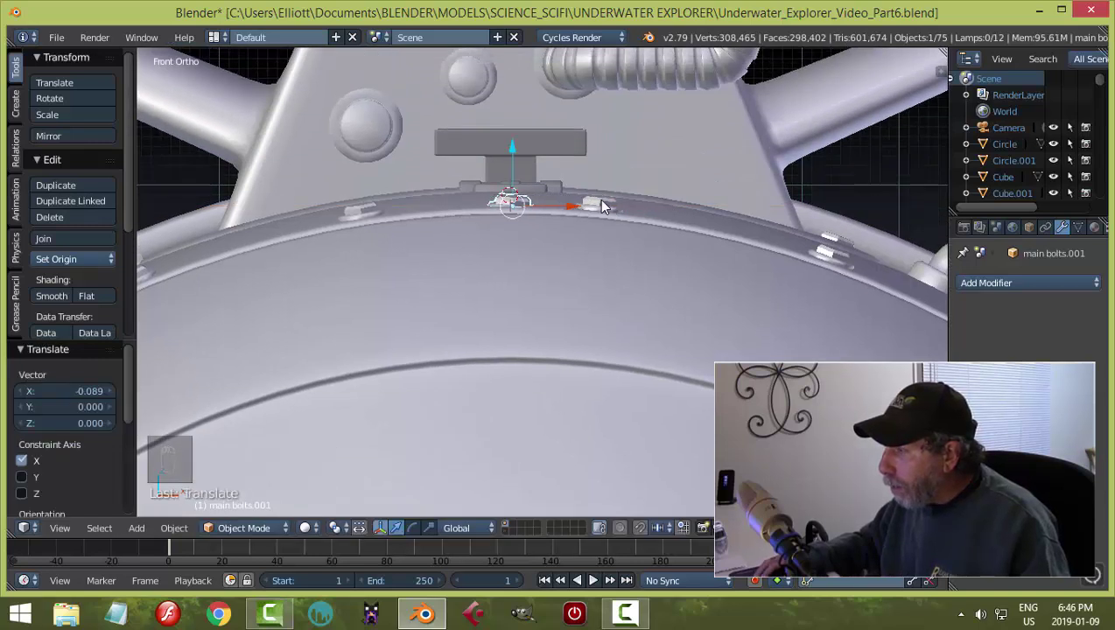
{"action": "middle_click_drag", "start_coordinate": [598, 199], "coordinate": [420, 252]}
{"action": "mouse_move", "coordinate": [368, 254]}
{"action": "left_mouse_down"}
{"action": "mouse_move", "coordinate": [617, 145]}
{"action": "mouse_move", "coordinate": [581, 129]}
{"action": "mouse_move", "coordinate": [583, 119]}
{"action": "left_mouse_up"}
{"action": "key", "text": "KP_1"}
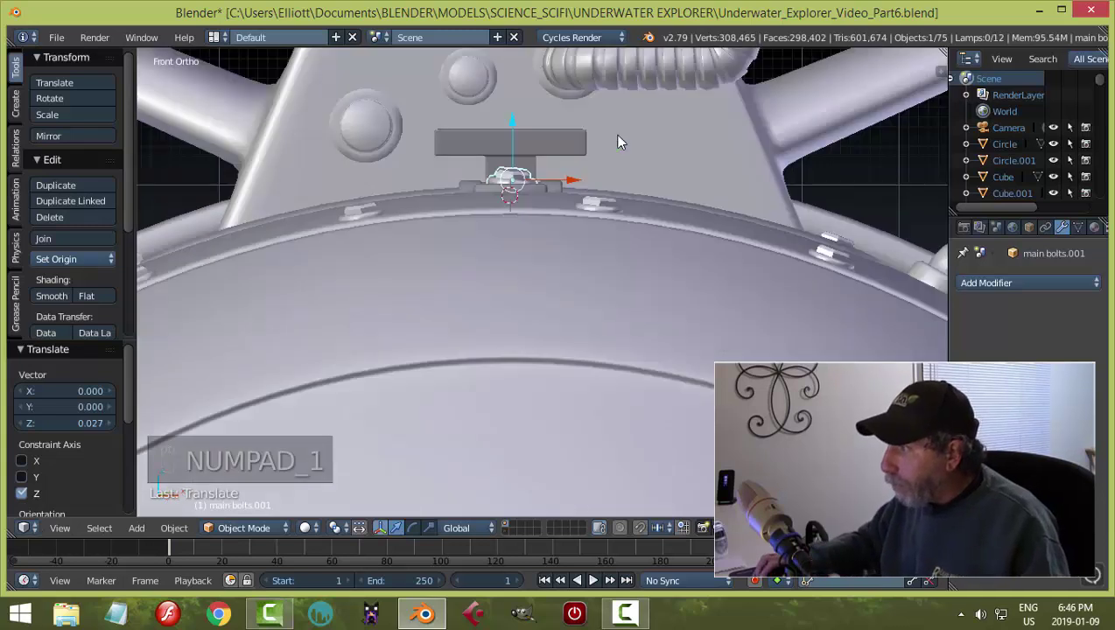
Step: Level the bolt with the hinge plate by rotating it about -5.41° around Y and about -4.5° around X
{"action": "scroll", "coordinate": [618, 141], "scroll_direction": "up", "scroll_amount": 6}
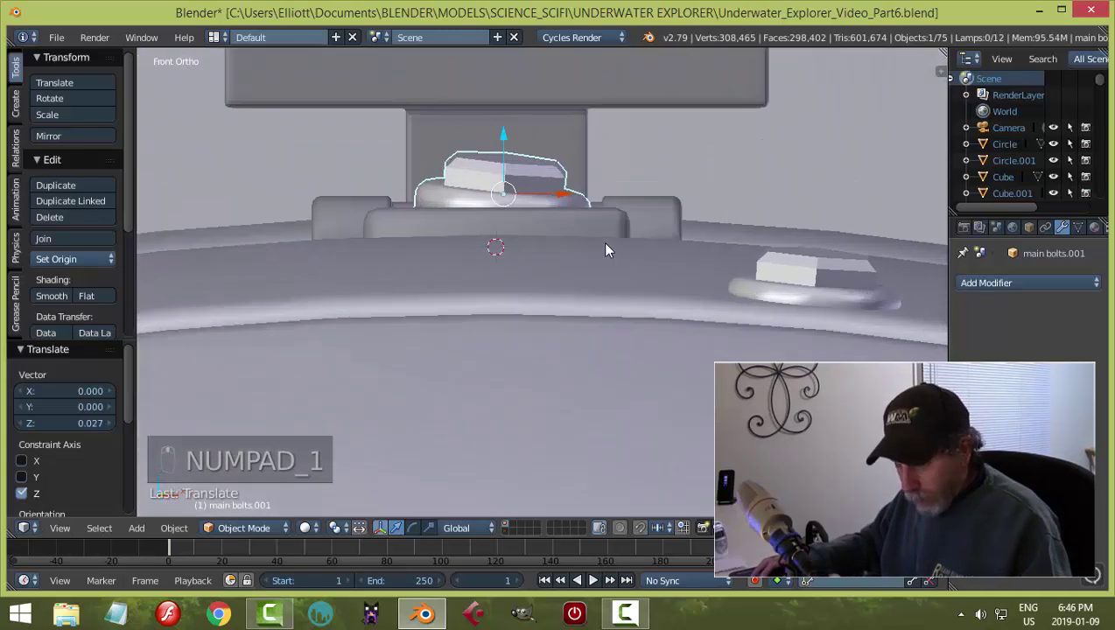
{"action": "key", "text": "r"}
{"action": "left_click", "coordinate": [606, 232]}
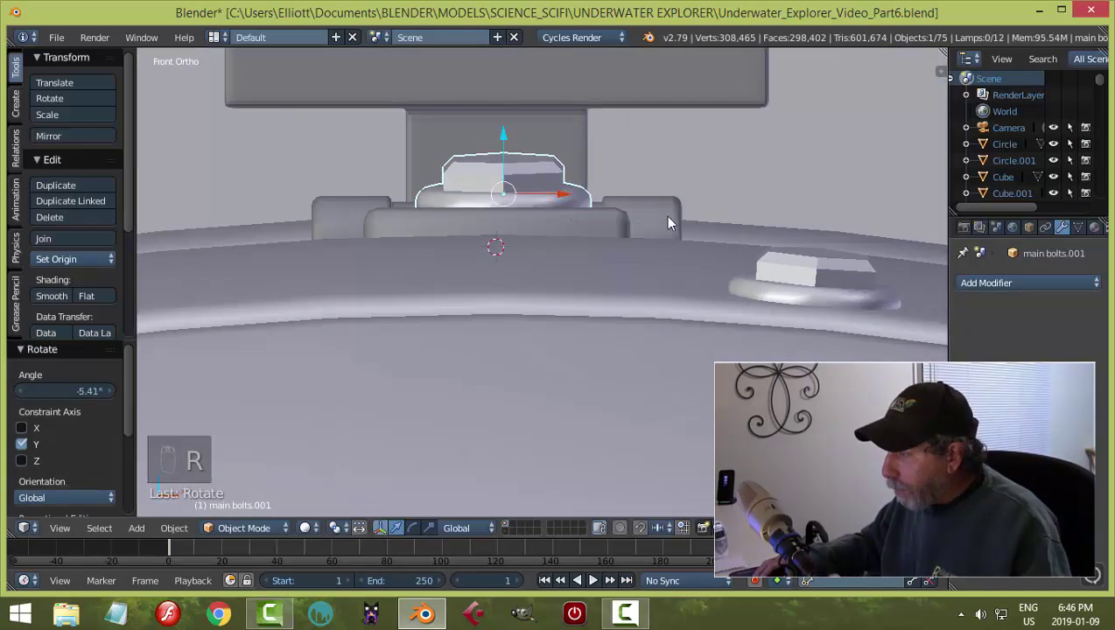
{"action": "key", "text": "r"}
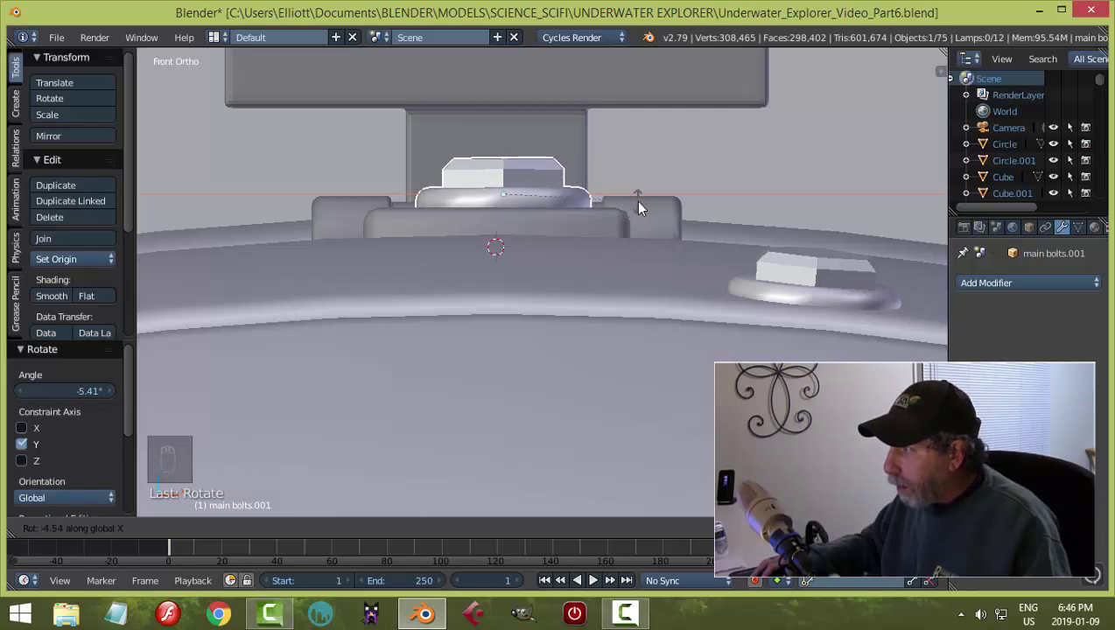
{"action": "left_click", "coordinate": [638, 204]}
Step: Scale the bolt by 0.655 and lower it slightly in Z so its washer sits on the hinge leaf
{"action": "left_click", "coordinate": [506, 135]}
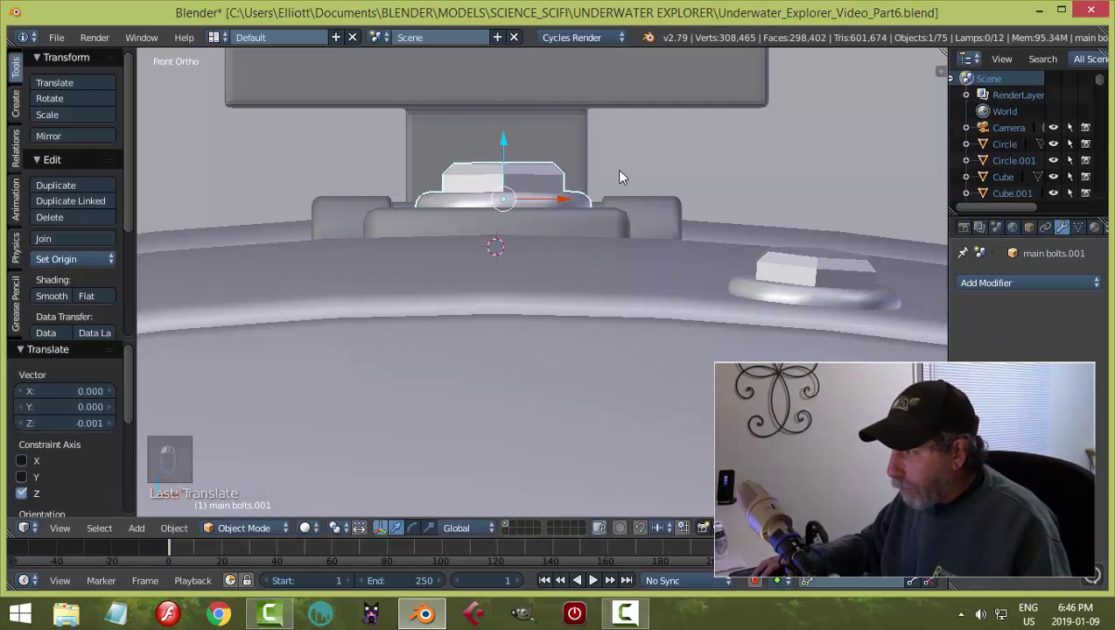
{"action": "key", "text": "s"}
{"action": "left_click", "coordinate": [632, 211]}
{"action": "middle_click_drag", "start_coordinate": [633, 211], "coordinate": [600, 239]}
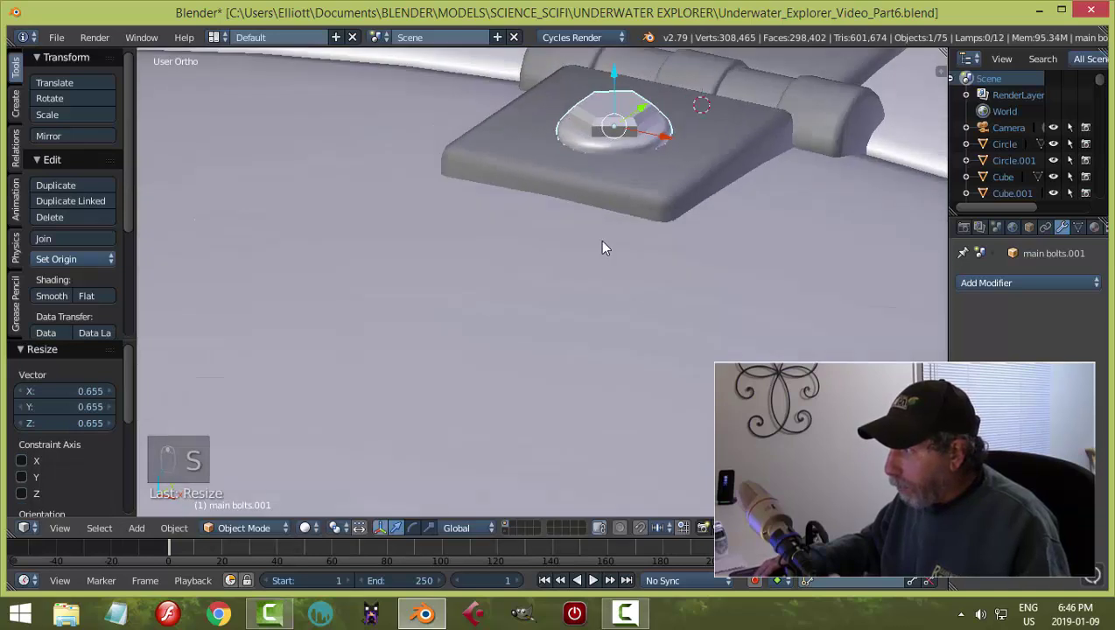
{"action": "middle_click_drag", "start_coordinate": [653, 109], "coordinate": [525, 315]}
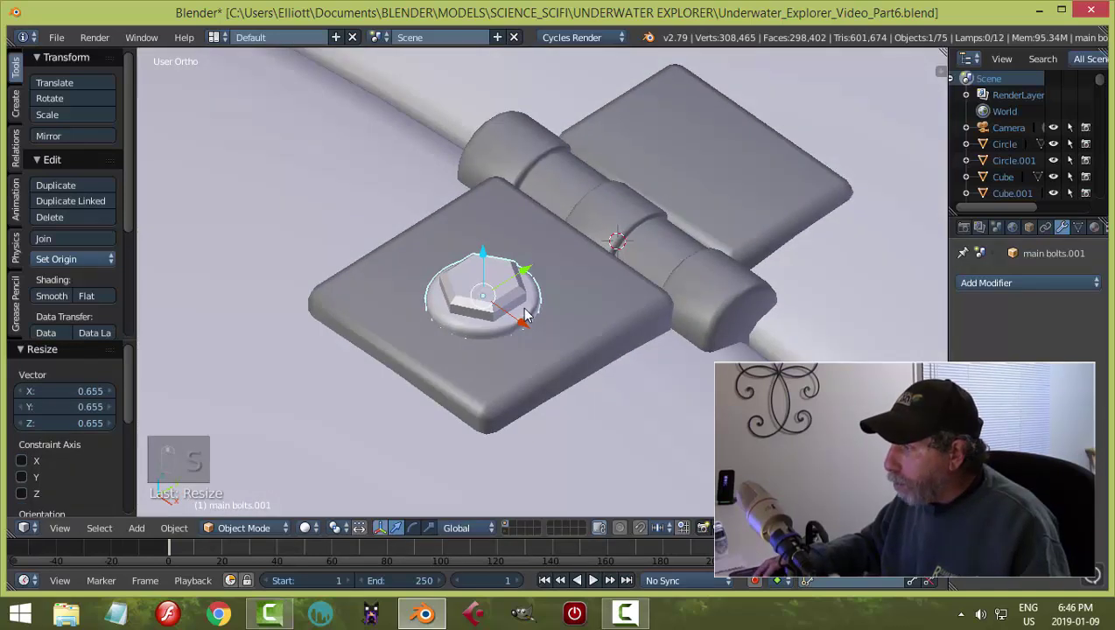
{"action": "left_click_drag", "start_coordinate": [486, 255], "coordinate": [484, 253]}
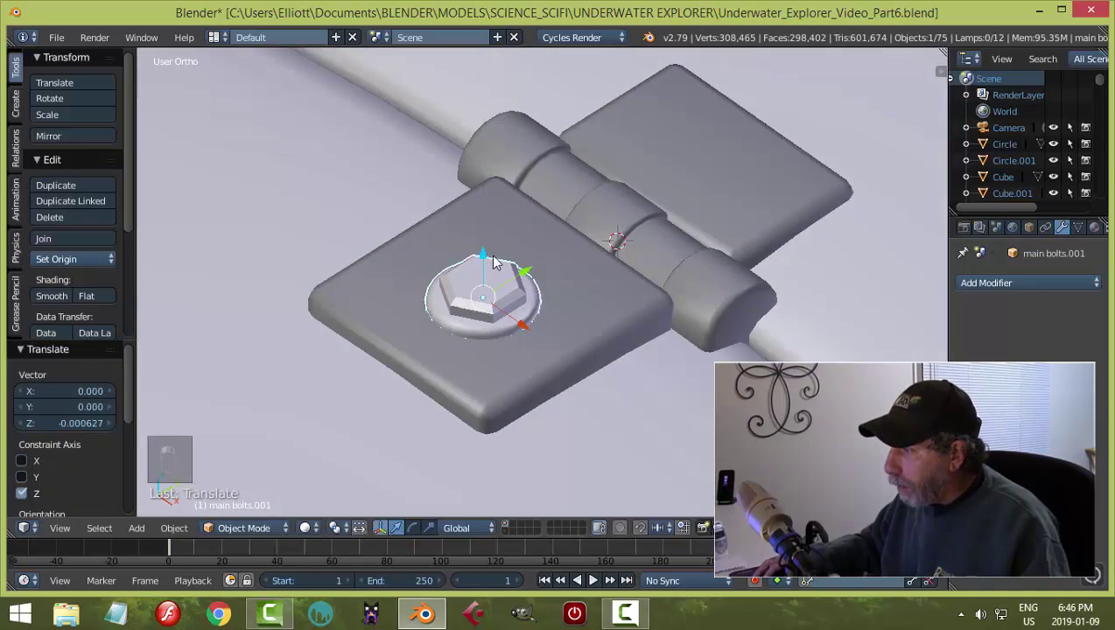
Step: Check the bolt's tilt from the side and rotate it a further -1.66° around X
{"action": "key", "text": "a"}
{"action": "middle_click_drag", "start_coordinate": [611, 283], "coordinate": [510, 217]}
{"action": "right_click", "coordinate": [544, 333]}
{"action": "scroll", "coordinate": [575, 345], "scroll_direction": "up", "scroll_amount": 3}
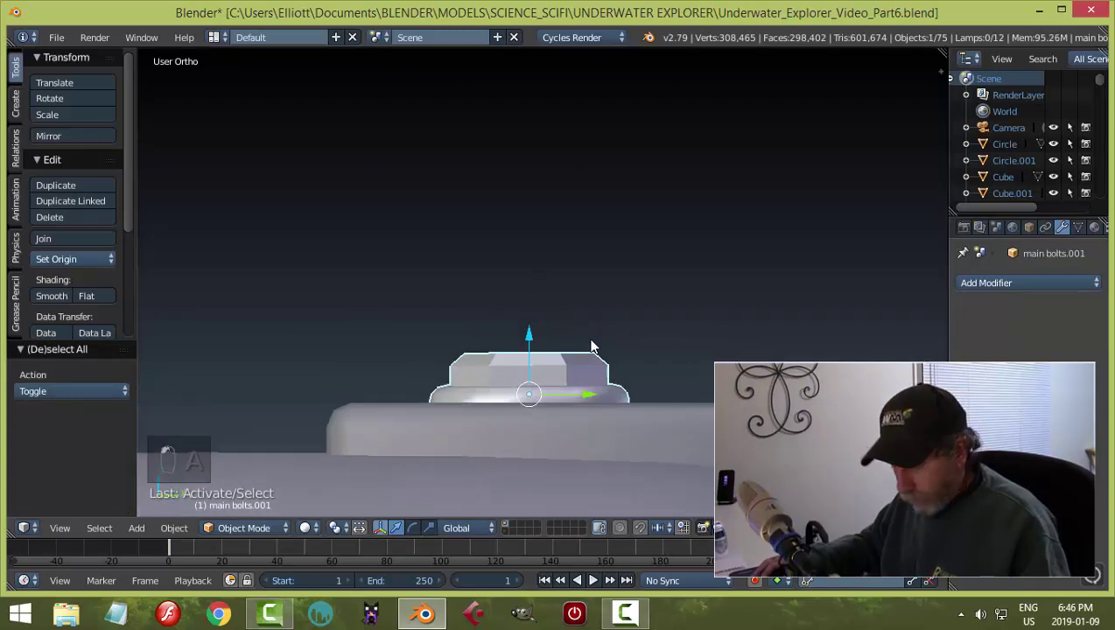
{"action": "key", "text": "r"}
{"action": "key", "text": "x"}
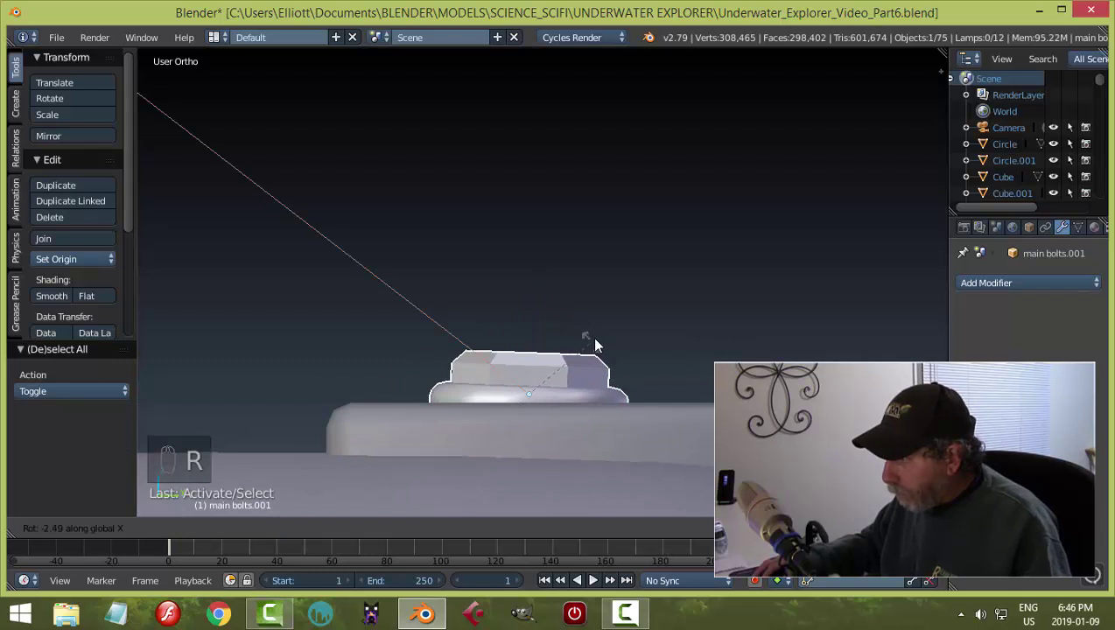
{"action": "left_click", "coordinate": [577, 295]}
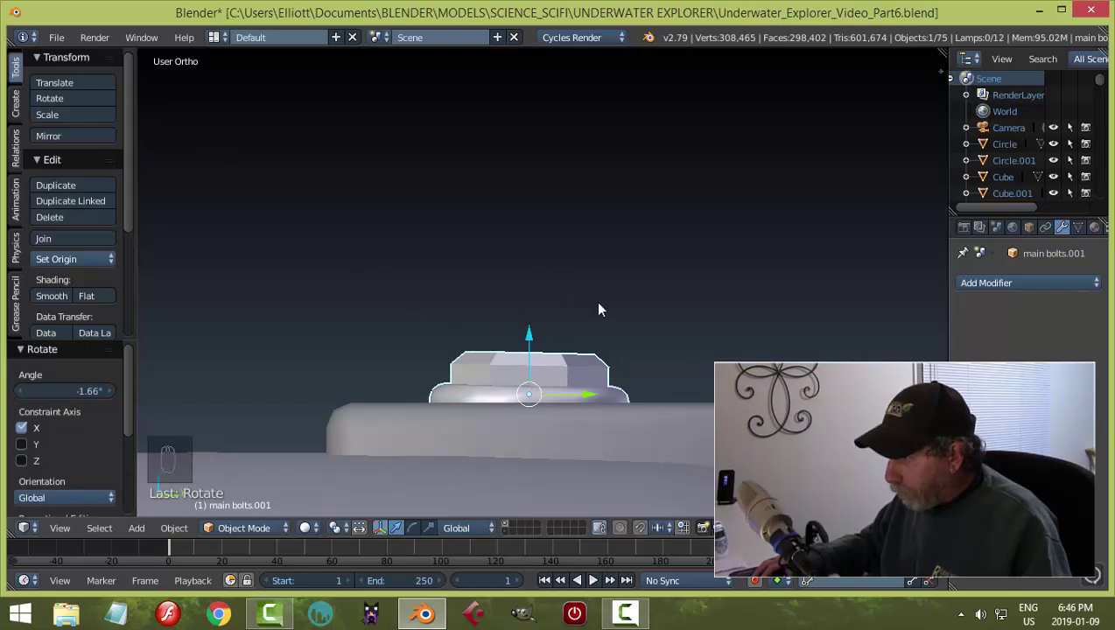
Step: Duplicate the bolt onto the opposite hinge leaf along Y and save the file
{"action": "scroll", "coordinate": [596, 303], "scroll_direction": "down", "scroll_amount": 4}
{"action": "key", "text": "shift+d"}
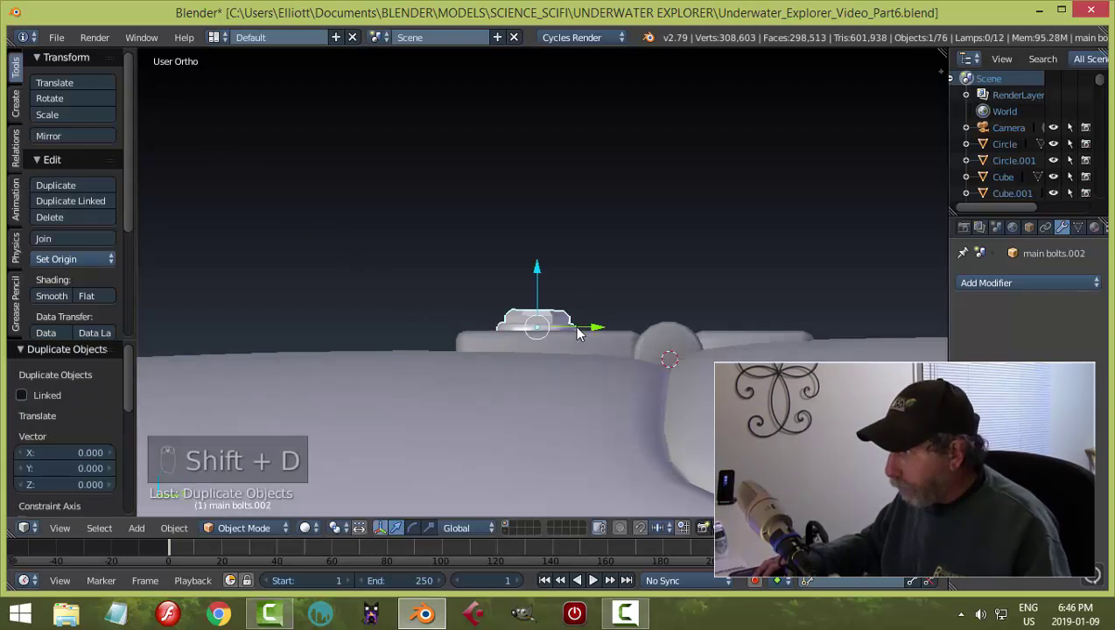
{"action": "left_click", "coordinate": [810, 354]}
{"action": "middle_click_drag", "start_coordinate": [610, 330], "coordinate": [703, 354]}
{"action": "key", "text": "ctrl+s"}
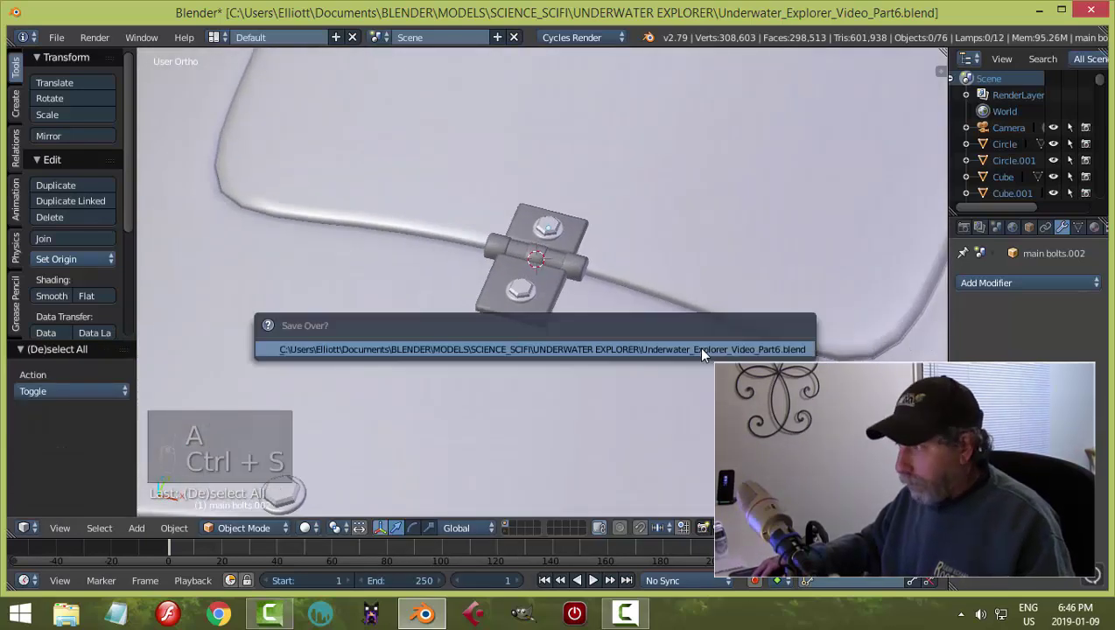
Step: Scale the bolt on the front hinge leaf by about 0.728
{"action": "scroll", "coordinate": [697, 346], "scroll_direction": "down", "scroll_amount": 6}
{"action": "scroll", "coordinate": [560, 346], "scroll_direction": "up", "scroll_amount": 8}
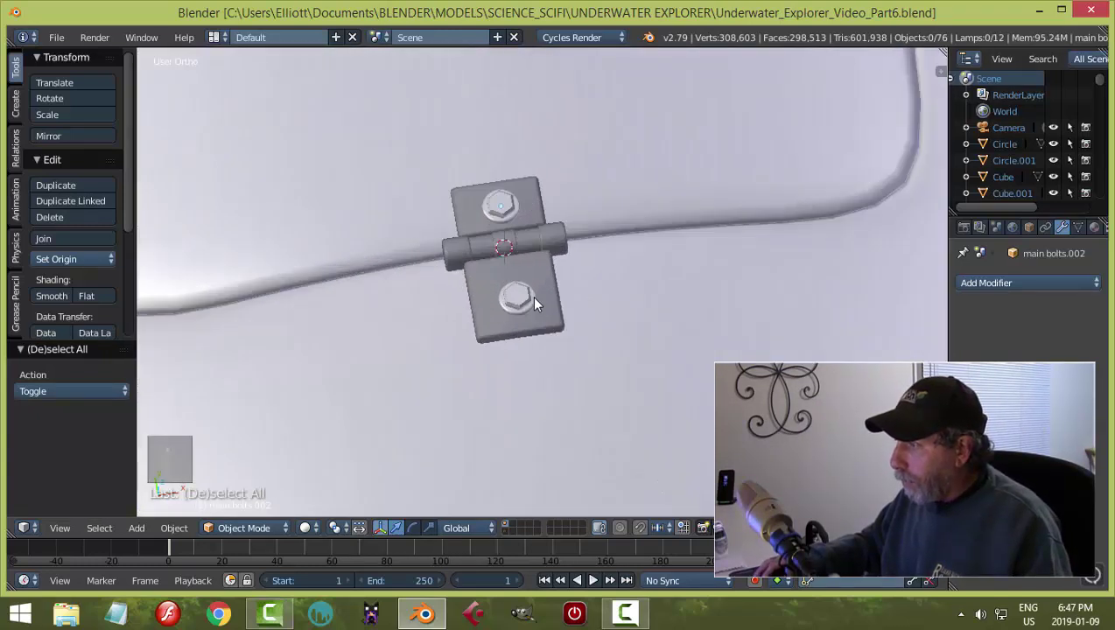
{"action": "right_click", "coordinate": [536, 304]}
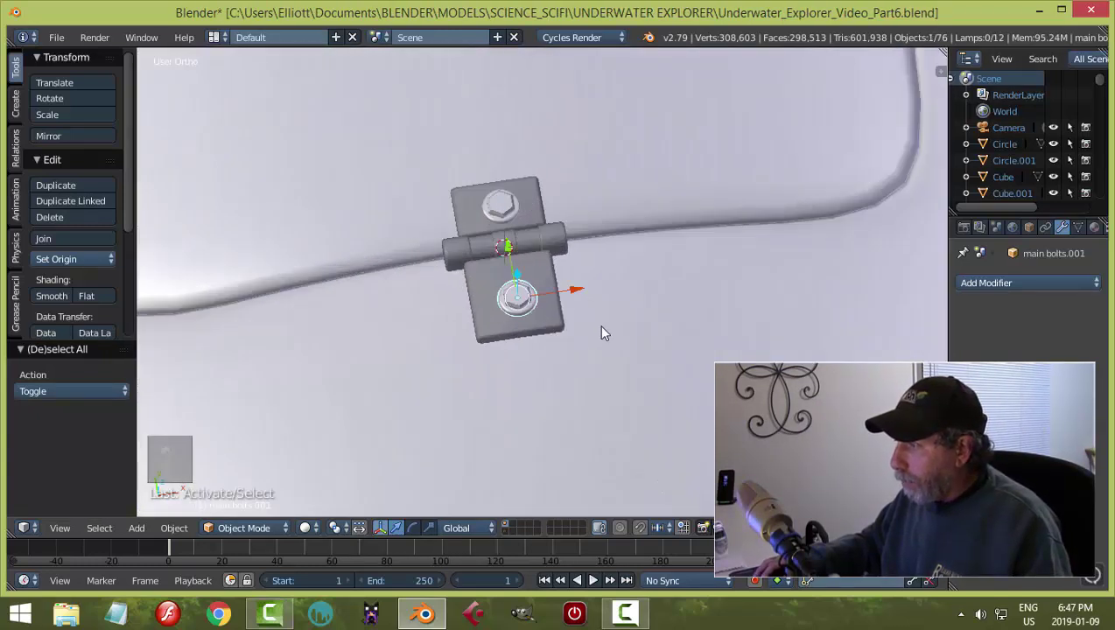
{"action": "scroll", "coordinate": [621, 328], "scroll_direction": "up", "scroll_amount": 1}
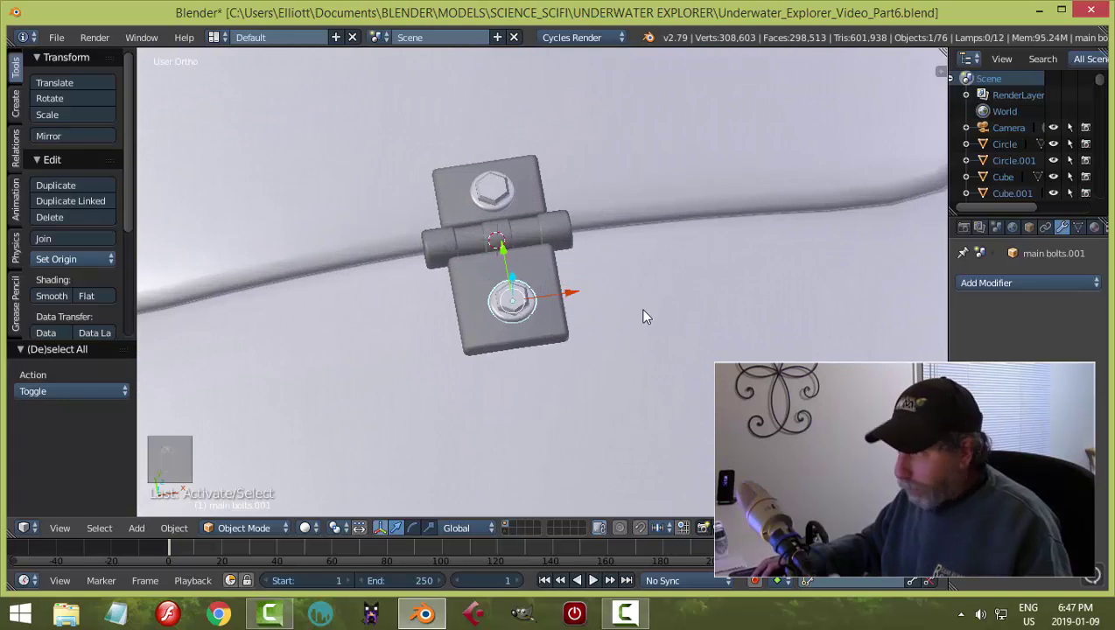
{"action": "key", "text": "s"}
{"action": "left_click", "coordinate": [586, 289]}
Step: Scale down the bolt on the hatch-side hinge leaf to match the other one and save the file
{"action": "right_click", "coordinate": [497, 191]}
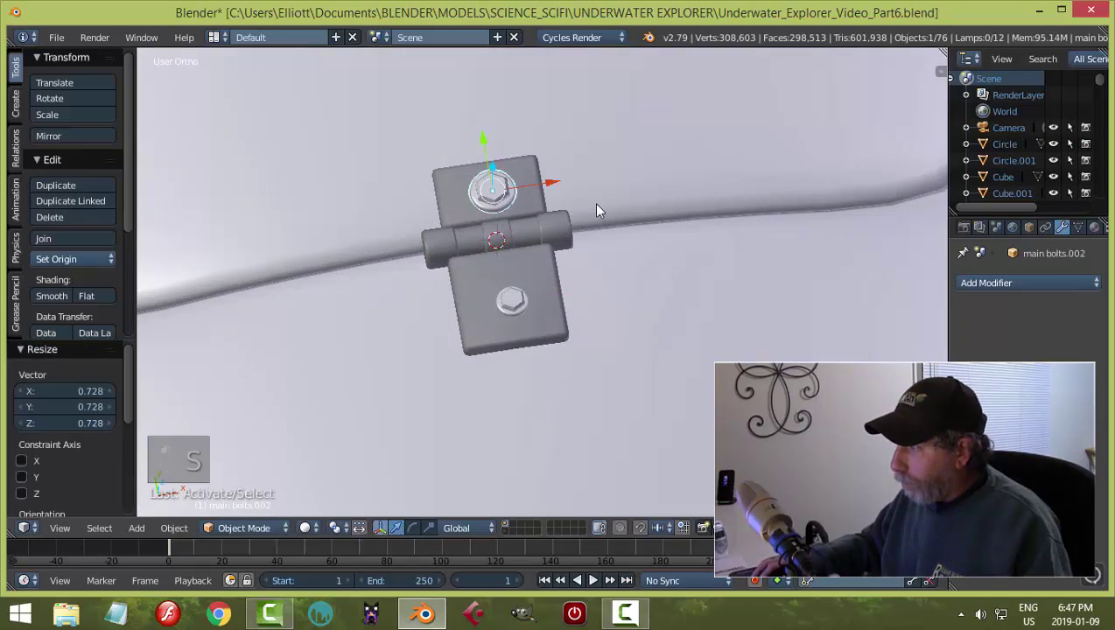
{"action": "key", "text": "s"}
{"action": "left_click", "coordinate": [552, 212]}
{"action": "key", "text": "a"}
{"action": "scroll", "coordinate": [617, 264], "scroll_direction": "down", "scroll_amount": 5}
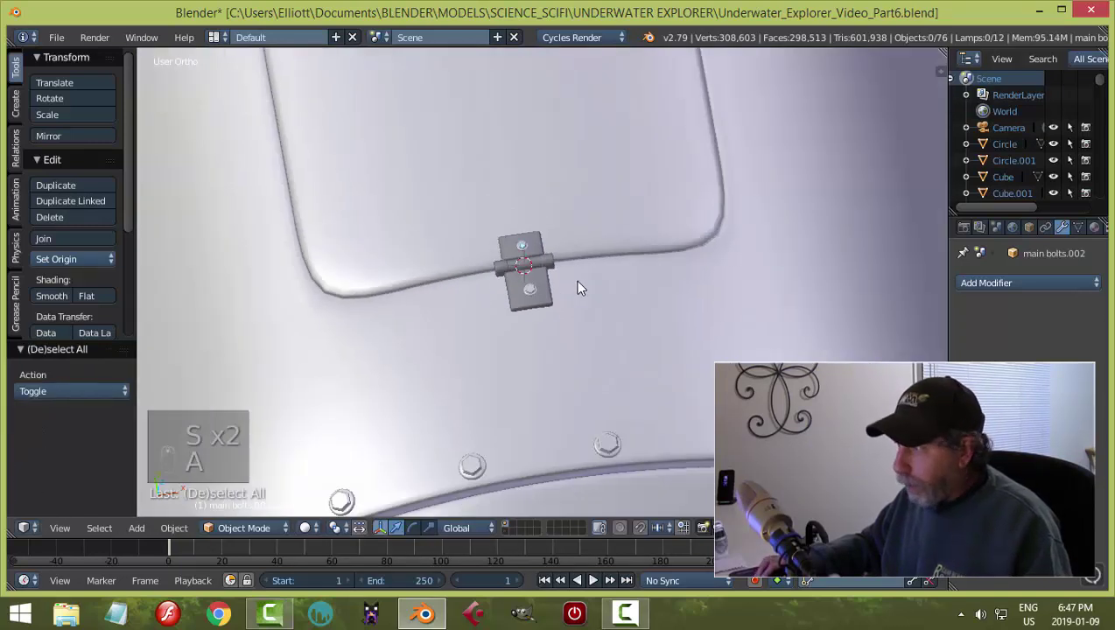
{"action": "mouse_move", "coordinate": [578, 286]}
{"action": "middle_mouse_down"}
{"action": "mouse_move", "coordinate": [640, 247]}
{"action": "mouse_move", "coordinate": [595, 272]}
{"action": "mouse_move", "coordinate": [568, 331]}
{"action": "mouse_move", "coordinate": [567, 312]}
{"action": "mouse_move", "coordinate": [600, 273]}
{"action": "mouse_move", "coordinate": [565, 308]}
{"action": "mouse_move", "coordinate": [523, 299]}
{"action": "middle_mouse_up"}
{"action": "key", "text": "ctrl+s"}
{"action": "left_click", "coordinate": [594, 268]}
Step: Duplicate the front hinge bolt and move the copy near the hatch's front corner, shifting it 0.258 and another 0.120 in X
{"action": "right_click", "coordinate": [523, 299]}
{"action": "scroll", "coordinate": [592, 293], "scroll_direction": "down", "scroll_amount": 2}
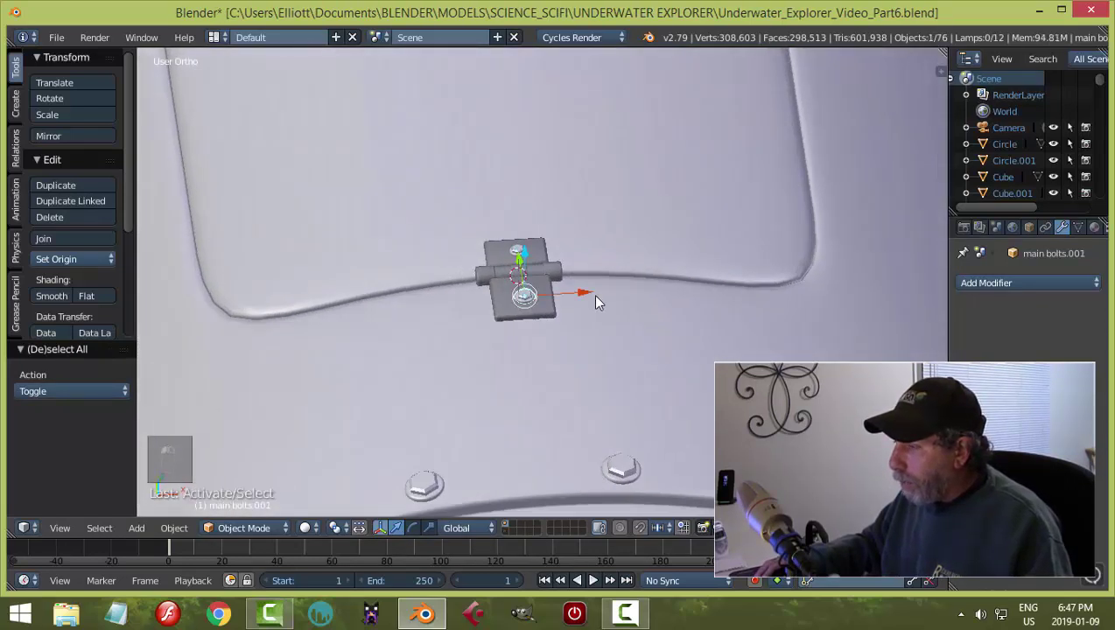
{"action": "key", "text": "shift+d"}
{"action": "scroll", "coordinate": [574, 287], "scroll_direction": "down", "scroll_amount": 2}
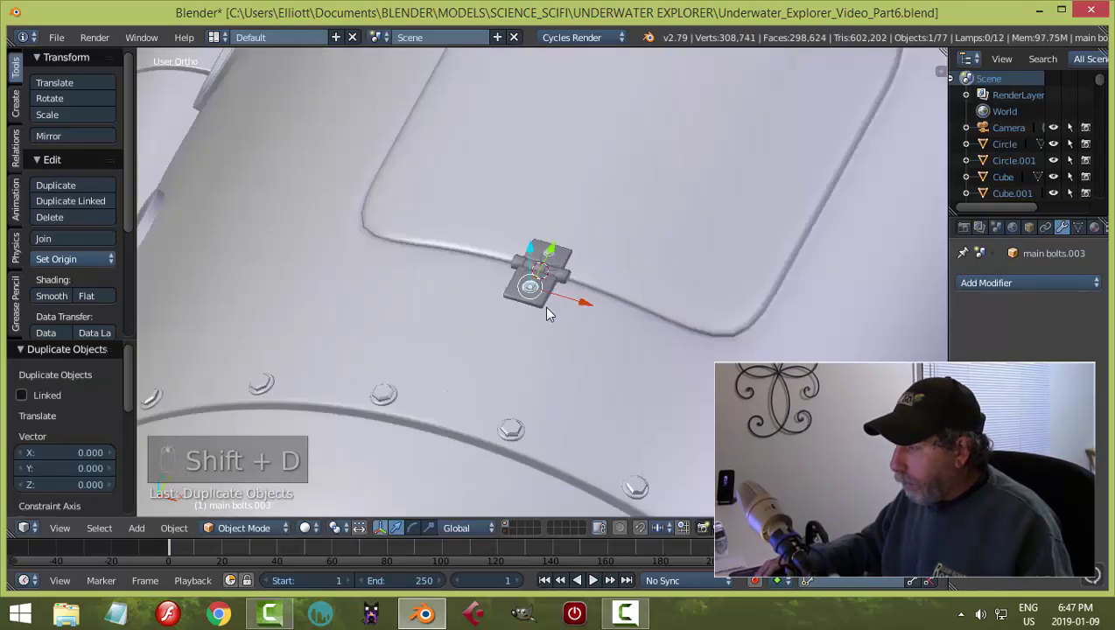
{"action": "middle_click_drag", "start_coordinate": [543, 302], "coordinate": [567, 277]}
{"action": "left_click_drag", "start_coordinate": [579, 269], "coordinate": [684, 388]}
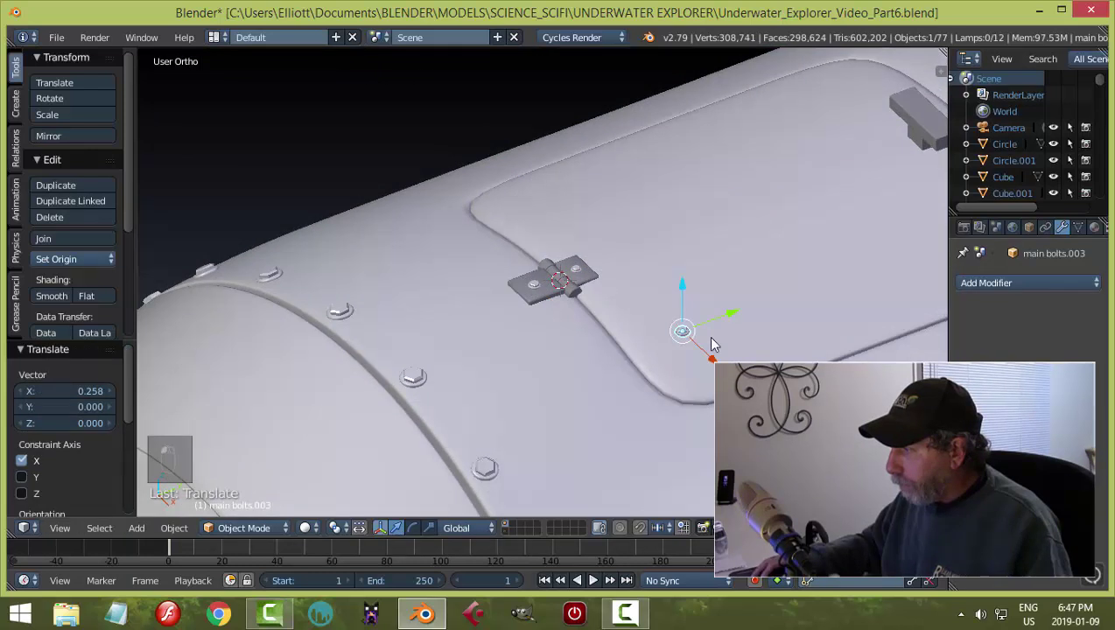
{"action": "left_click_drag", "start_coordinate": [725, 317], "coordinate": [700, 410]}
Step: Scale the bolt at the hatch corner up by about 1.615 and switch to the front view
{"action": "key", "text": "s"}
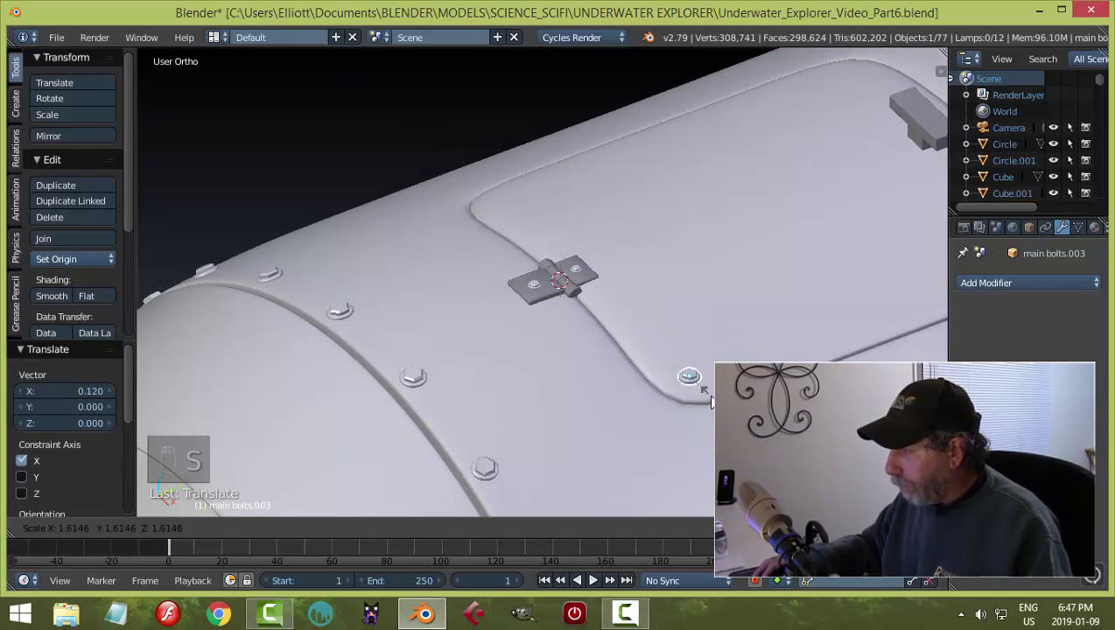
{"action": "left_click", "coordinate": [706, 396]}
{"action": "middle_click_drag", "start_coordinate": [706, 395], "coordinate": [653, 373]}
{"action": "scroll", "coordinate": [652, 358], "scroll_direction": "down", "scroll_amount": 4}
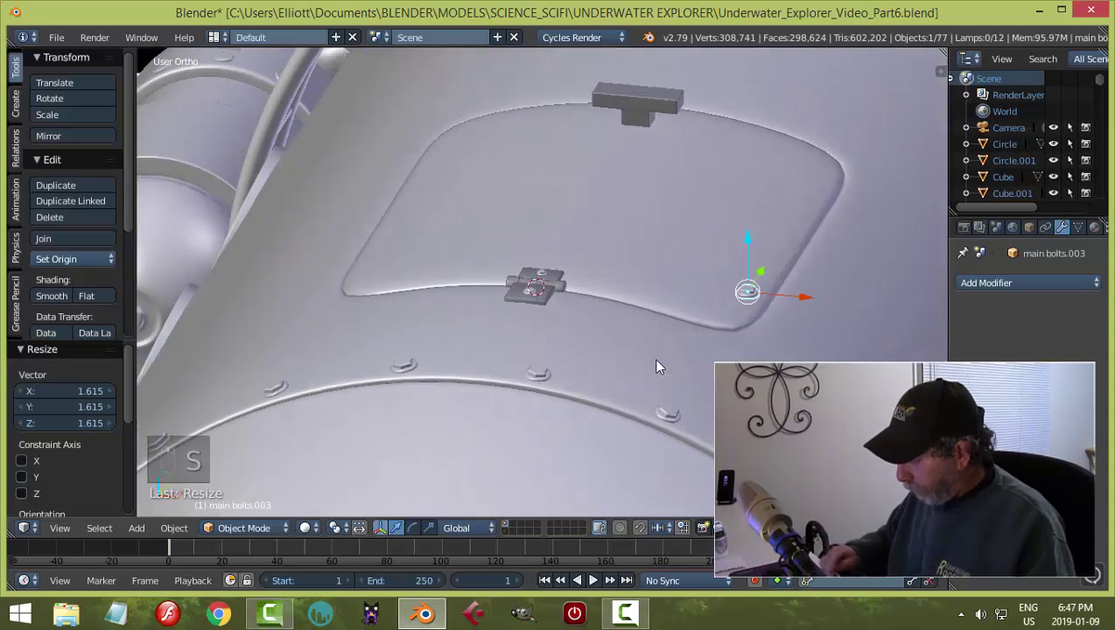
{"action": "key", "text": "KP_1"}
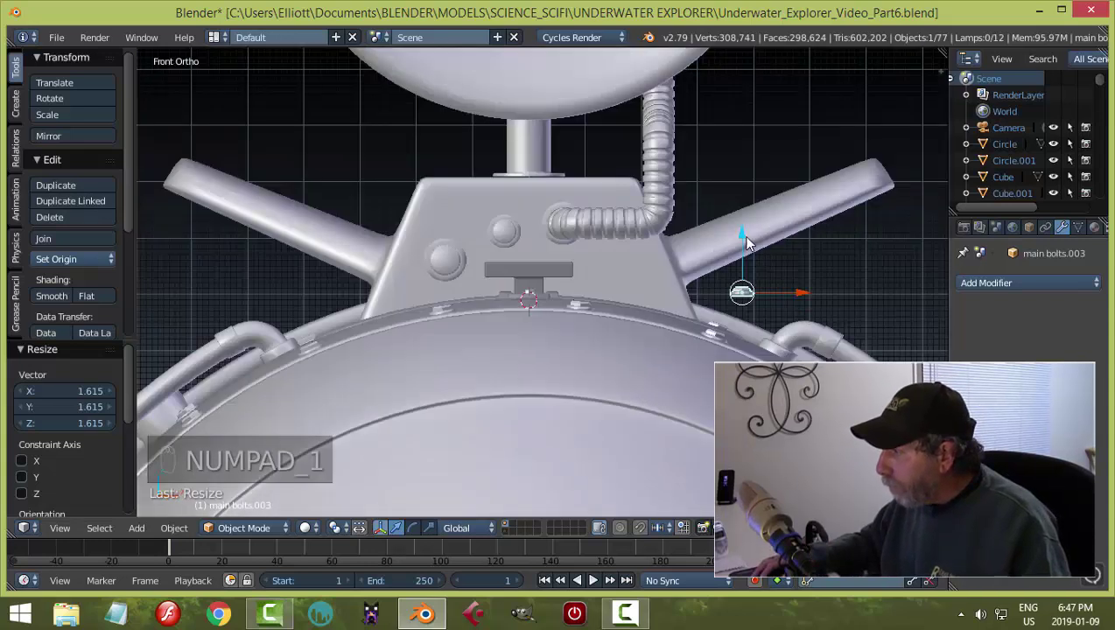
Step: Lower the hatch corner bolt 0.073 in Z, shift it -0.038 and another -0.021 in X, and raise it 0.020
{"action": "left_click_drag", "start_coordinate": [744, 240], "coordinate": [734, 280]}
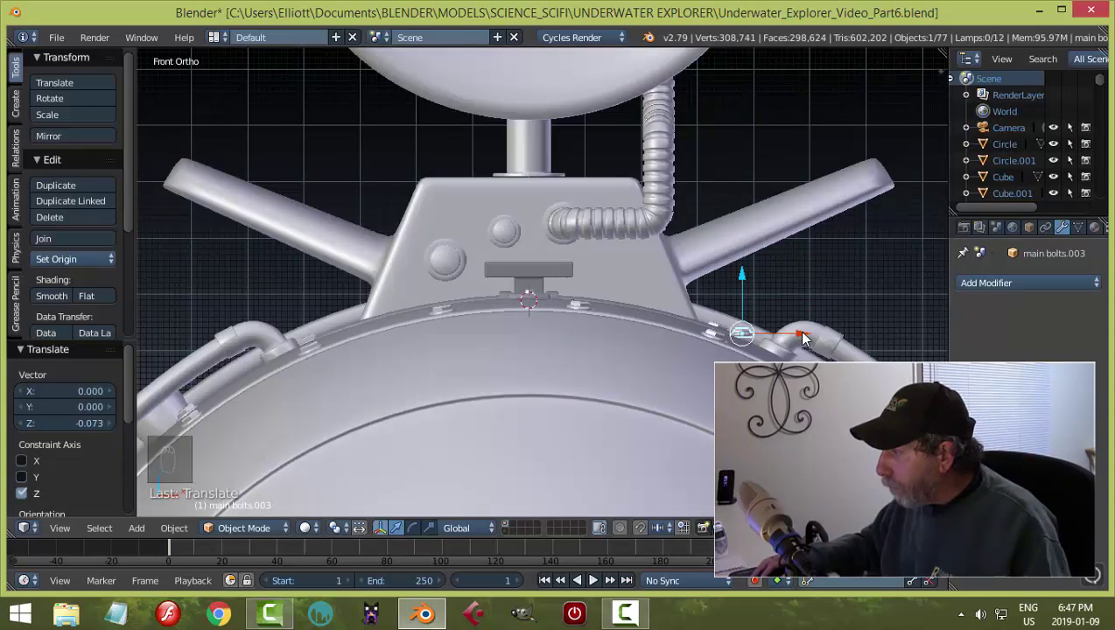
{"action": "left_click_drag", "start_coordinate": [805, 338], "coordinate": [776, 334]}
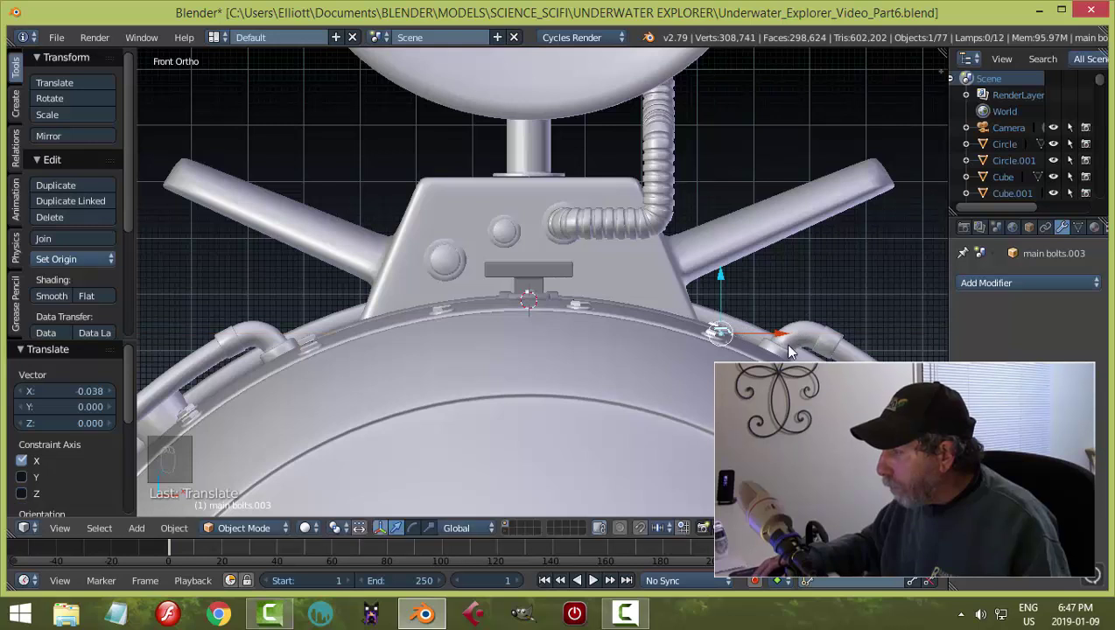
{"action": "middle_click_drag", "start_coordinate": [790, 351], "coordinate": [773, 343]}
{"action": "left_click_drag", "start_coordinate": [740, 311], "coordinate": [783, 312]}
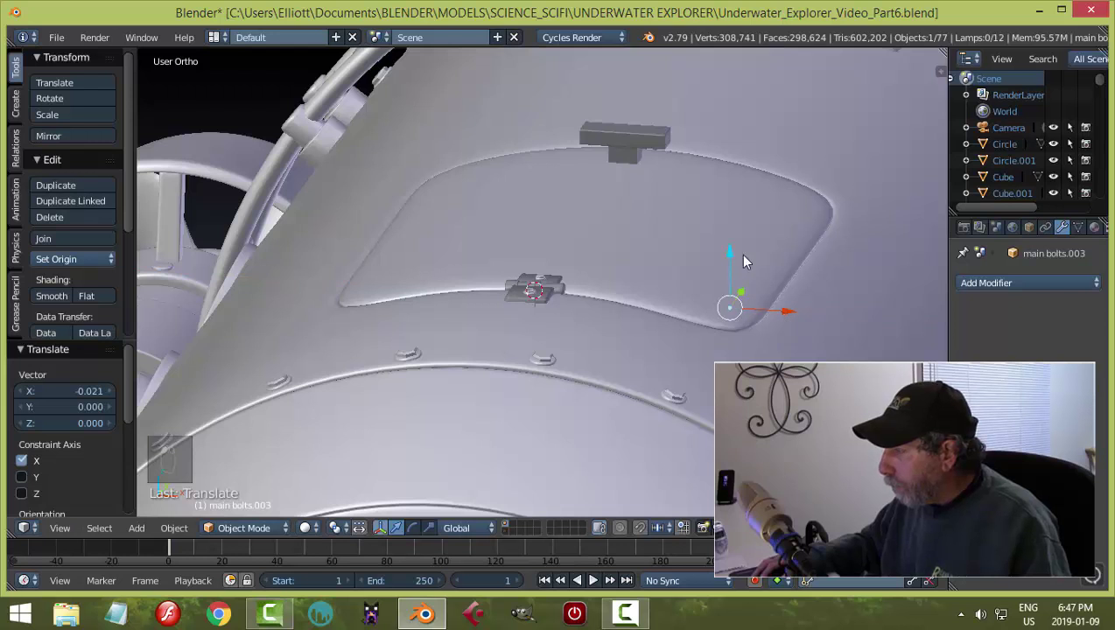
{"action": "left_click_drag", "start_coordinate": [728, 247], "coordinate": [727, 238]}
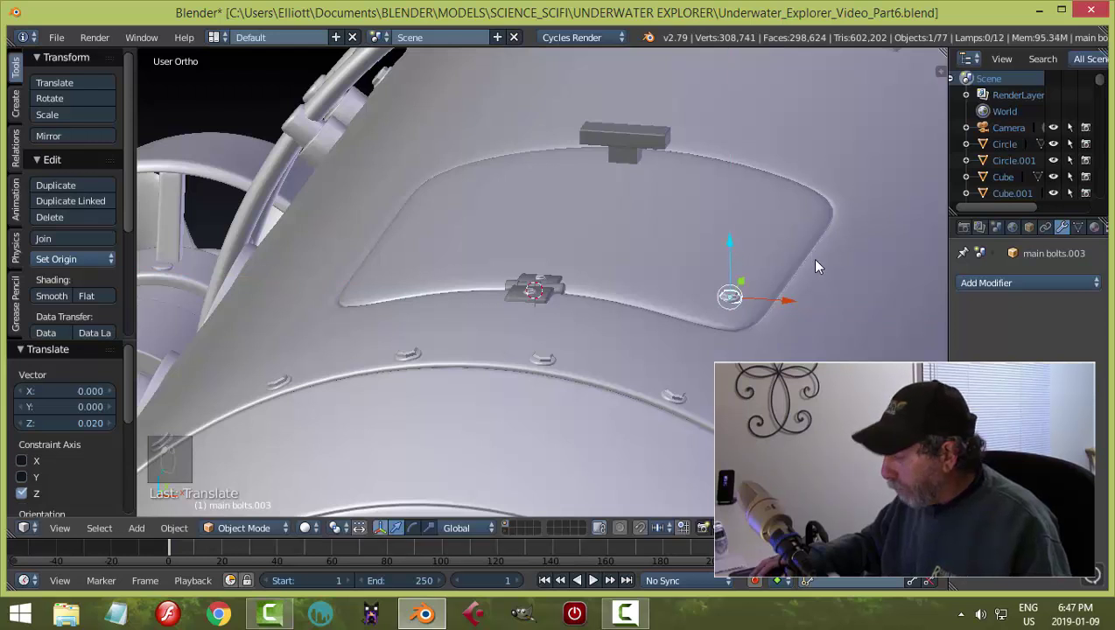
Step: In the top view, move the bolt along Y closer to the hatch's front corner and shift it -0.013 in X
{"action": "key", "text": "KP_7"}
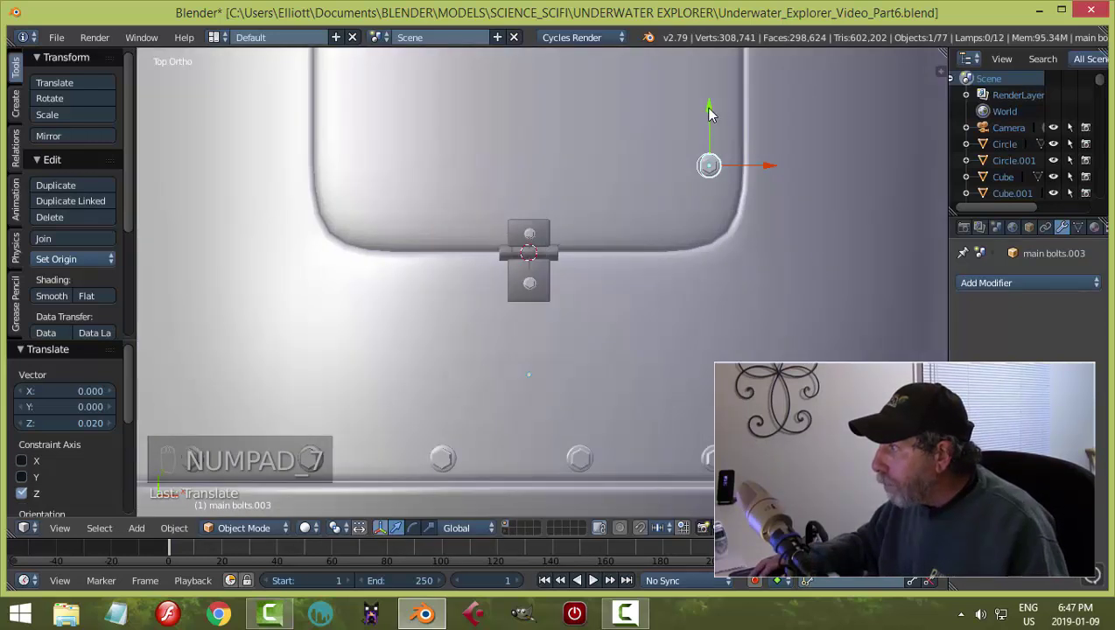
{"action": "left_click_drag", "start_coordinate": [709, 112], "coordinate": [698, 140]}
{"action": "left_click_drag", "start_coordinate": [767, 201], "coordinate": [764, 206]}
Step: In the front view, rotate the corner bolt 16.5° about the Y axis to follow the hull's curvature
{"action": "key", "text": "KP_1"}
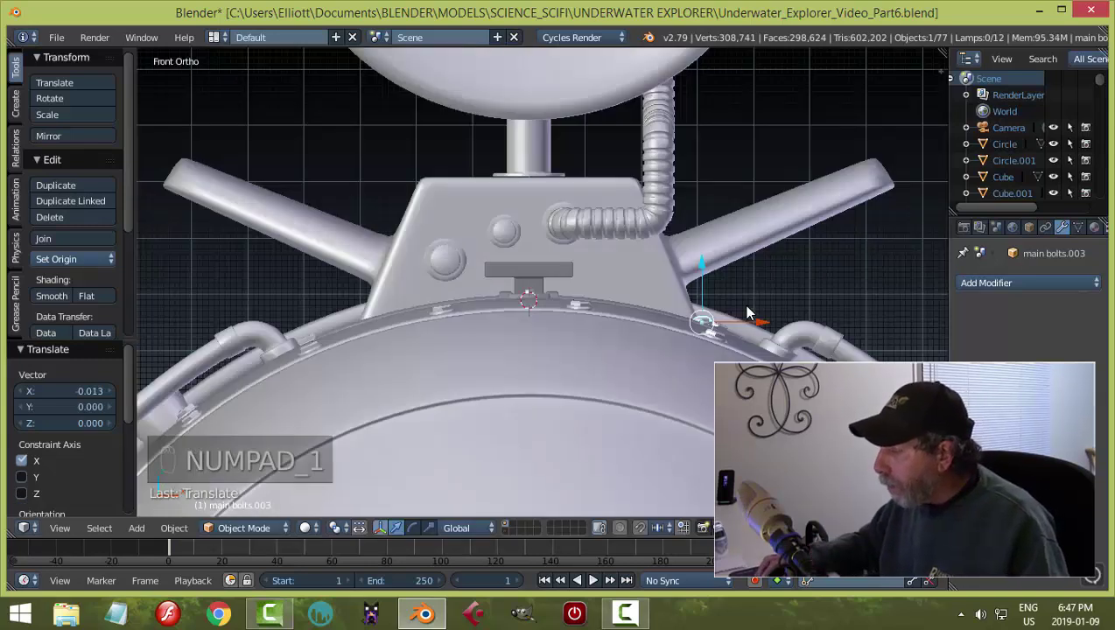
{"action": "scroll", "coordinate": [748, 313], "scroll_direction": "up", "scroll_amount": 10}
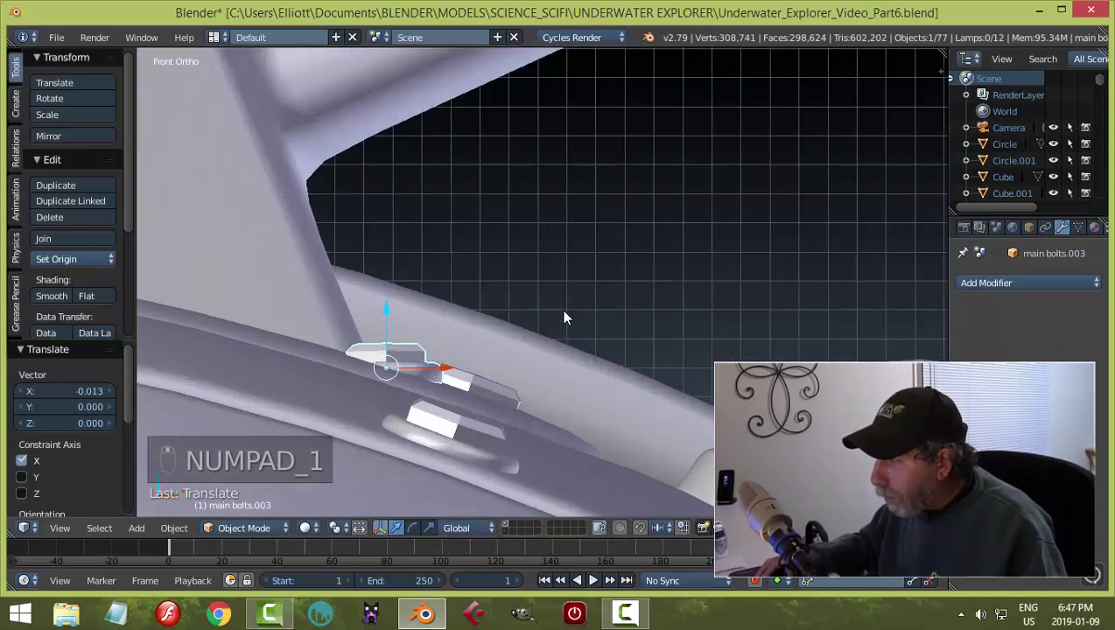
{"action": "key", "text": "r"}
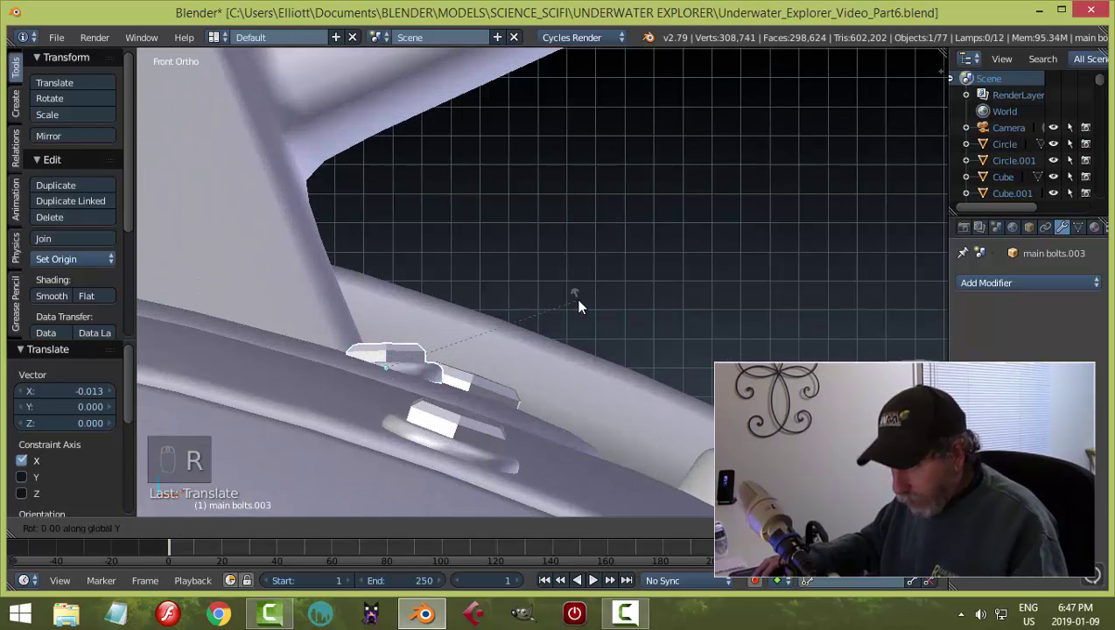
{"action": "key", "text": "y"}
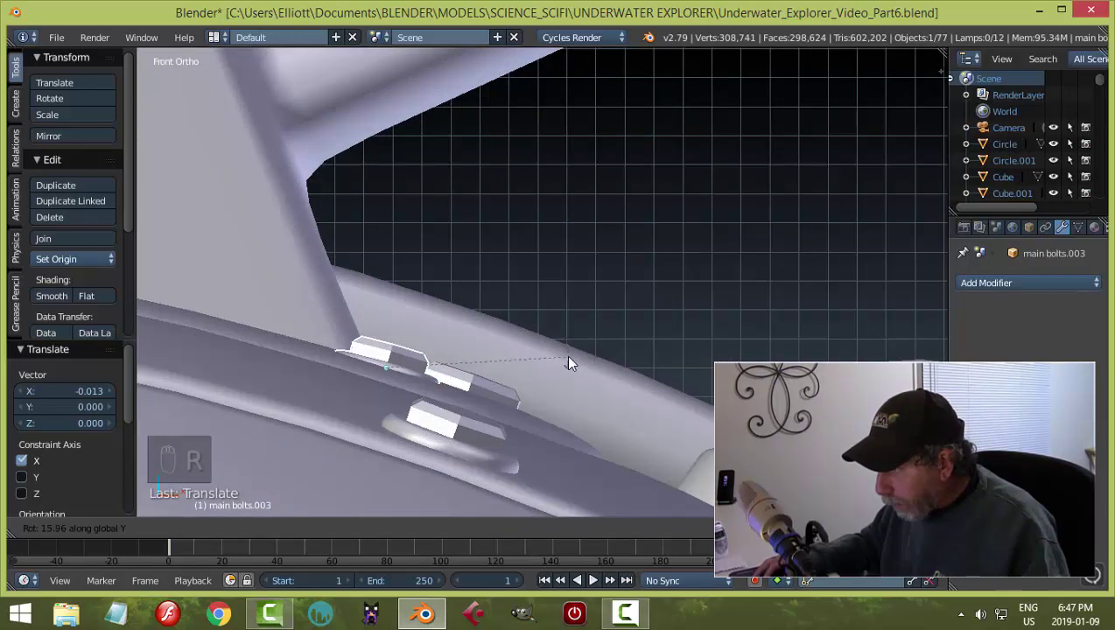
{"action": "left_click", "coordinate": [569, 362]}
Step: Raise the corner bolt 0.002 in Z, rotate it another 2.28° about Y, and deselect it
{"action": "key", "text": "g"}
{"action": "key", "text": "z"}
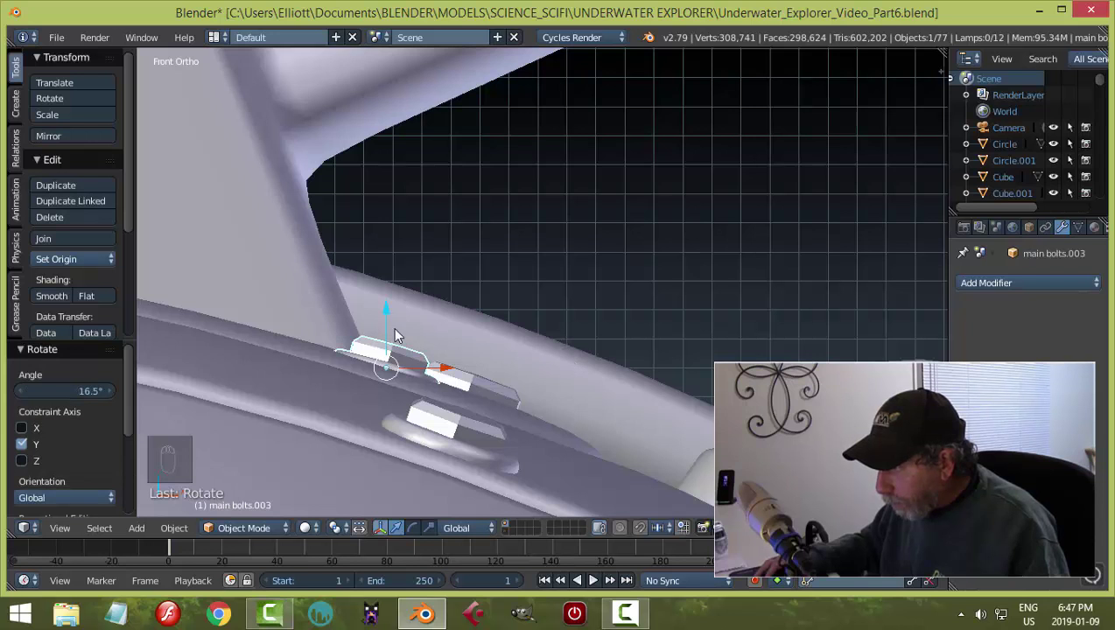
{"action": "left_click", "coordinate": [387, 316]}
{"action": "key", "text": "r"}
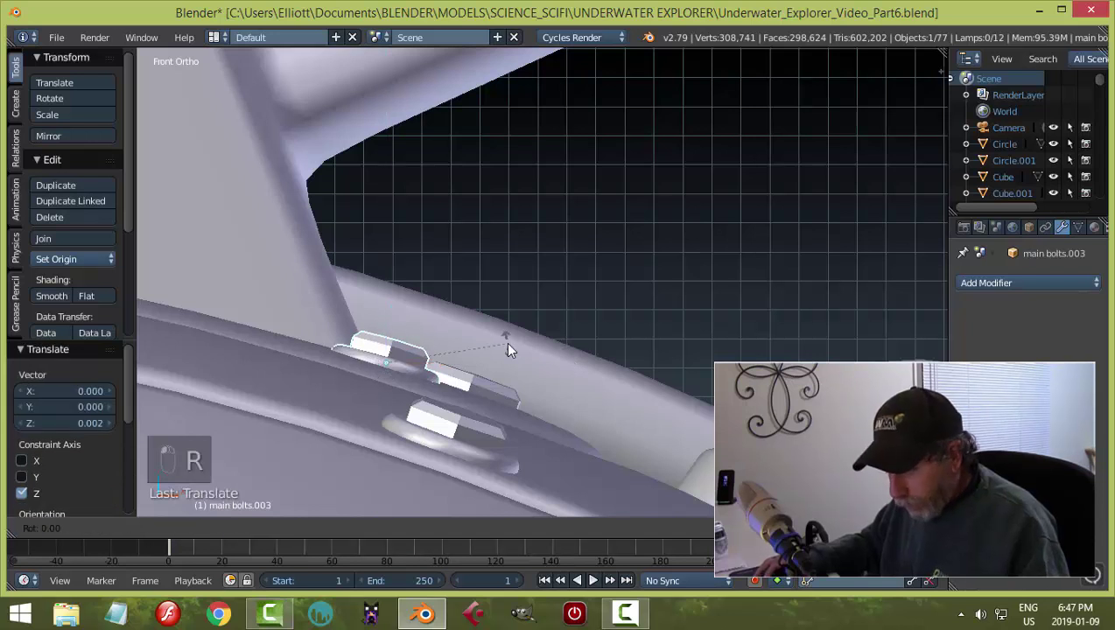
{"action": "key", "text": "y"}
{"action": "left_click", "coordinate": [508, 349]}
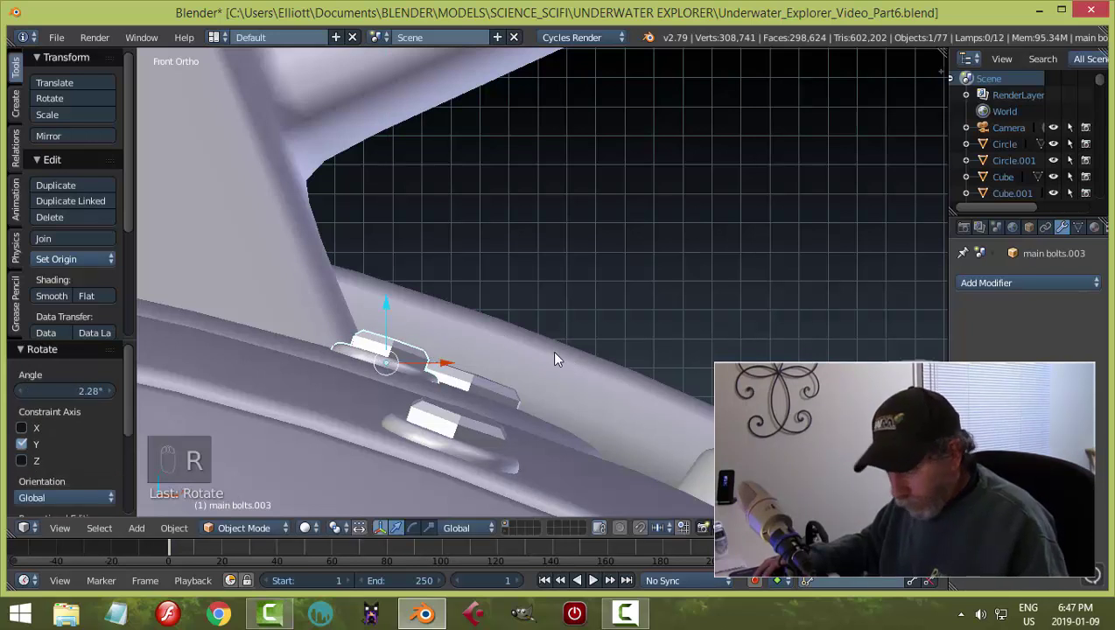
{"action": "key", "text": "a"}
Step: Move the corner bolt -0.018 along Y towards the hatch's front edge
{"action": "key", "text": "KP_7"}
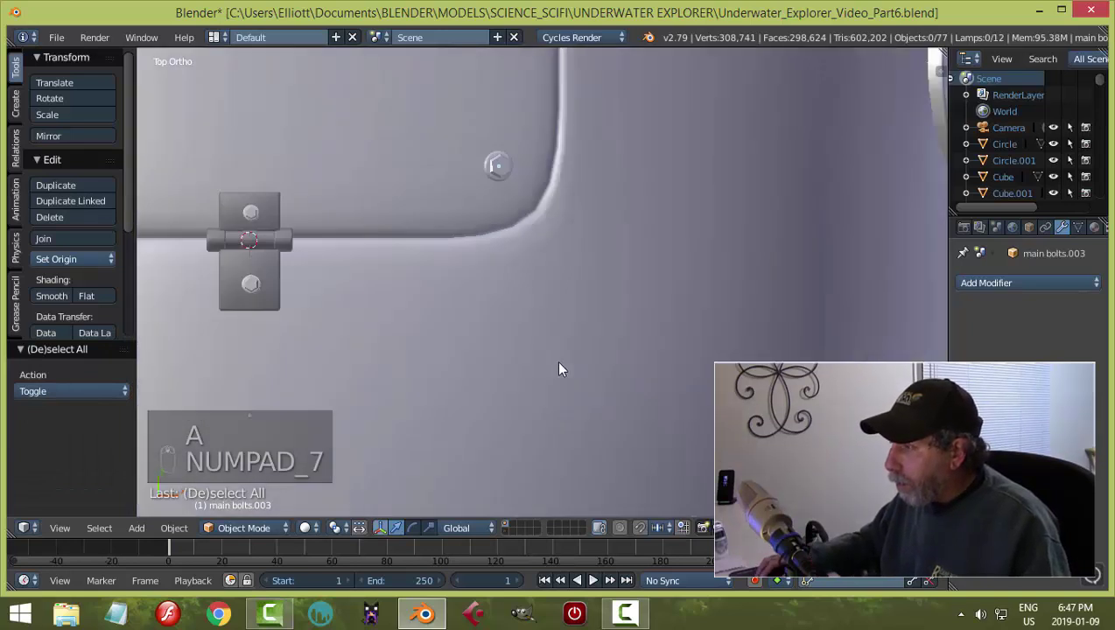
{"action": "scroll", "coordinate": [560, 366], "scroll_direction": "down", "scroll_amount": 3}
{"action": "mouse_move", "coordinate": [558, 354]}
{"action": "middle_mouse_down"}
{"action": "mouse_move", "coordinate": [520, 248]}
{"action": "mouse_move", "coordinate": [428, 191]}
{"action": "mouse_move", "coordinate": [602, 313]}
{"action": "middle_mouse_up"}
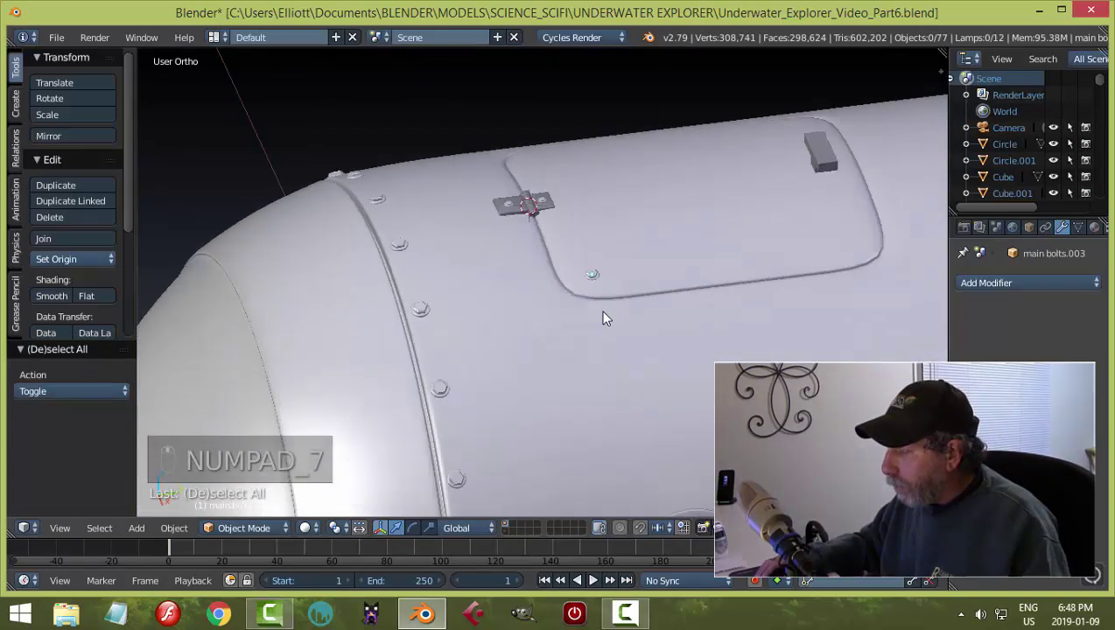
{"action": "scroll", "coordinate": [603, 319], "scroll_direction": "up", "scroll_amount": 5}
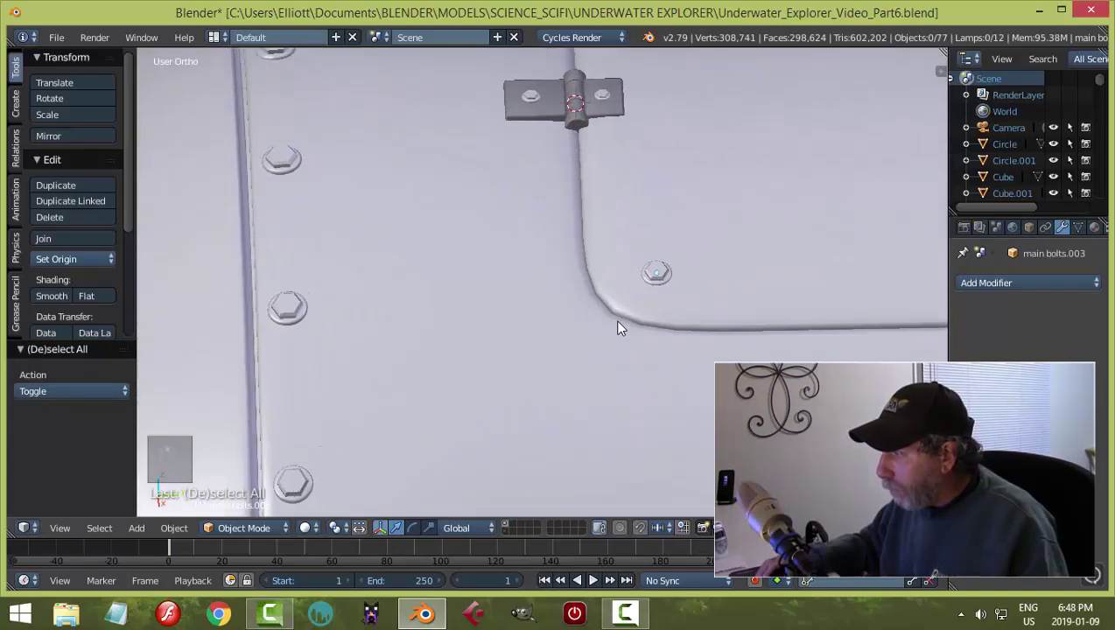
{"action": "right_click", "coordinate": [661, 278]}
{"action": "key", "text": "g"}
{"action": "key", "text": "y"}
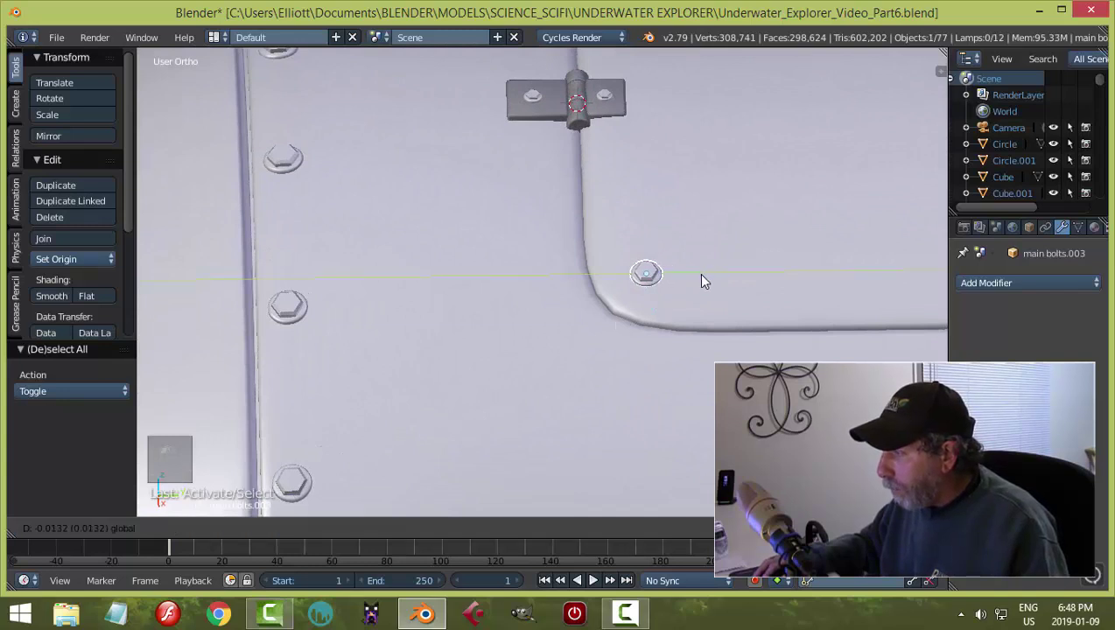
{"action": "left_click", "coordinate": [700, 278]}
{"action": "middle_click_drag", "start_coordinate": [698, 281], "coordinate": [693, 320]}
{"action": "scroll", "coordinate": [695, 318], "scroll_direction": "down", "scroll_amount": 2}
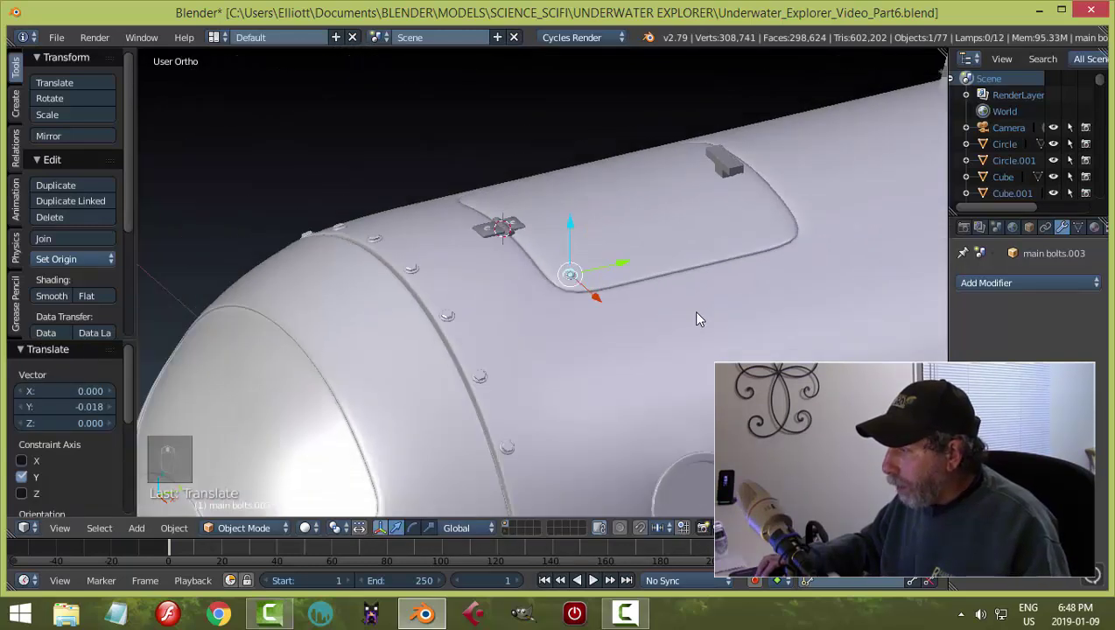
Step: In the top view, duplicate the front corner bolt and place the copy at the hatch's rear corner, 0.695 along Y
{"action": "key", "text": "KP_7"}
{"action": "scroll", "coordinate": [682, 308], "scroll_direction": "down", "scroll_amount": 3}
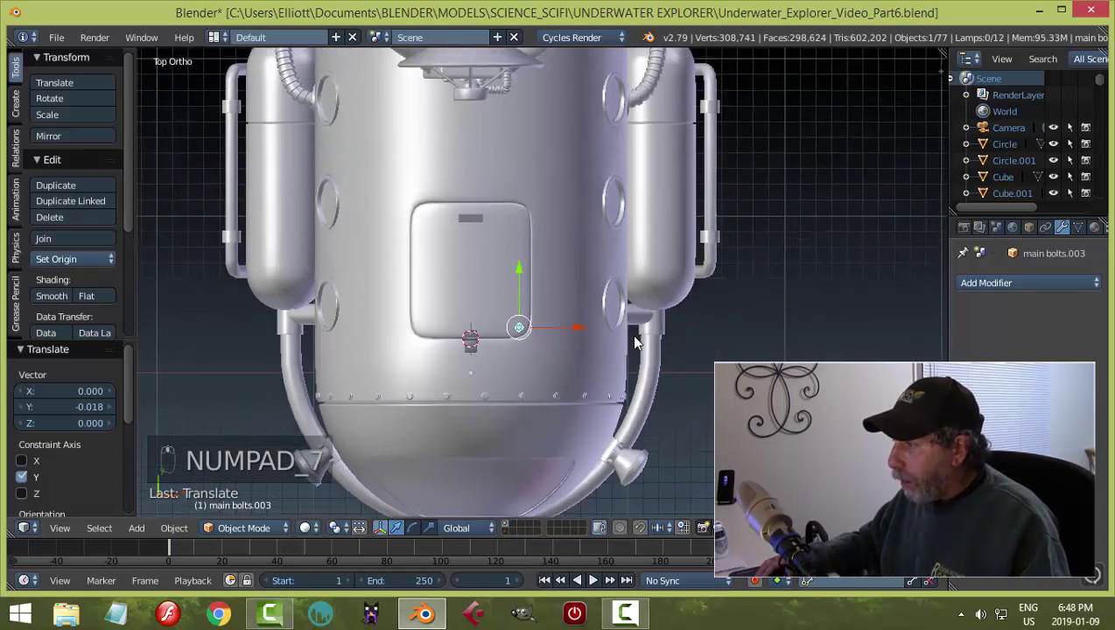
{"action": "key", "text": "shift+d"}
{"action": "key", "text": "y"}
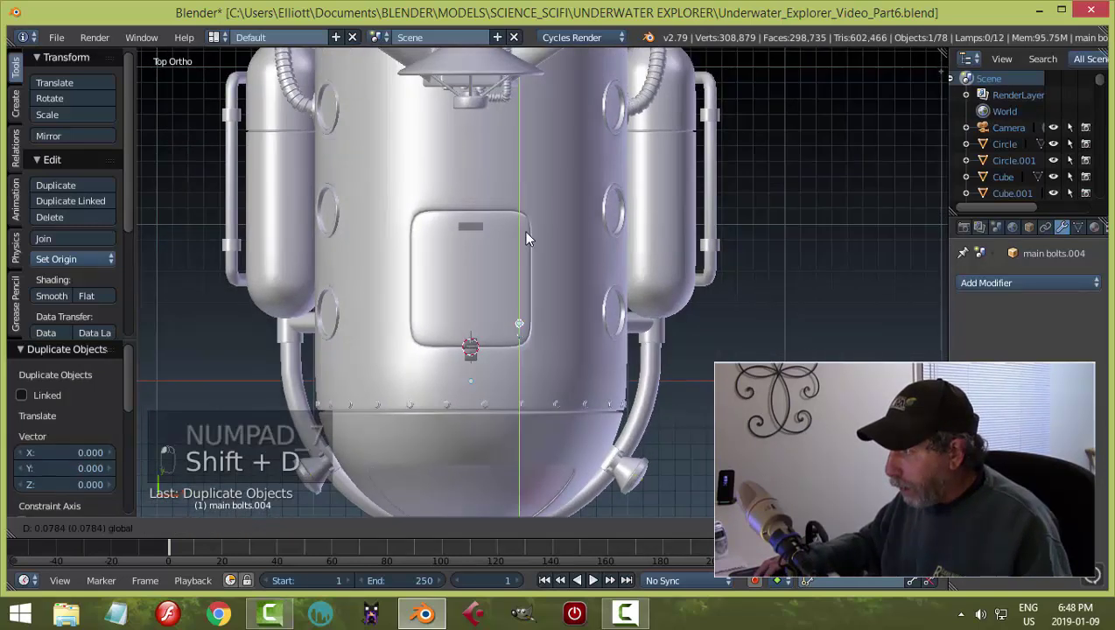
{"action": "left_click", "coordinate": [525, 165]}
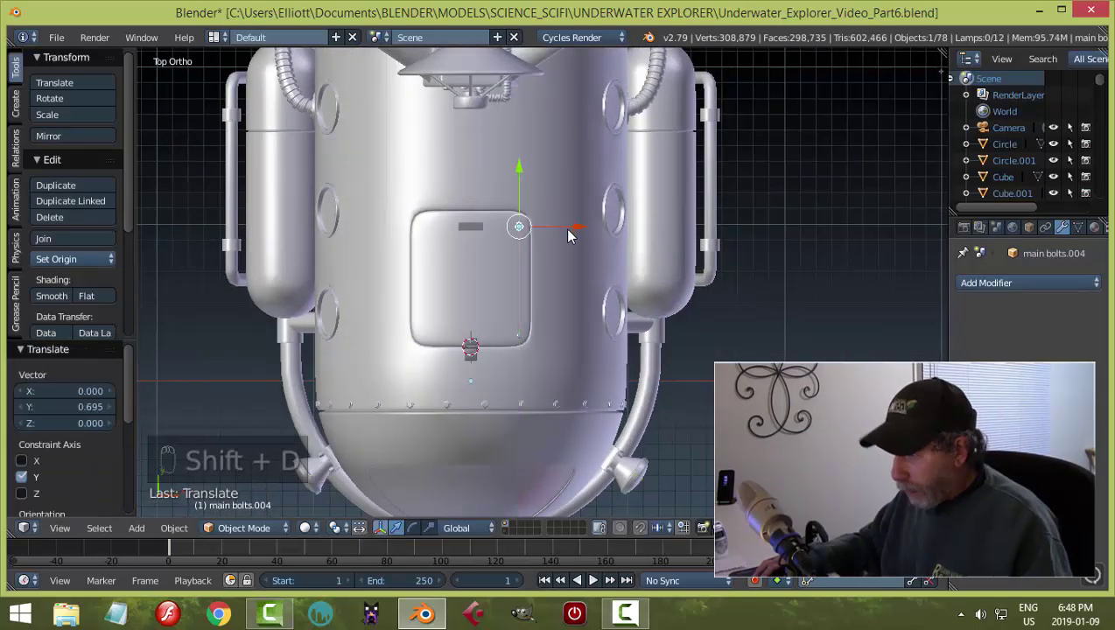
Step: Duplicate the rear corner bolt along Y, place the copy midway between the two corner bolts, and deselect it
{"action": "key", "text": "shift+d"}
{"action": "key", "text": "y"}
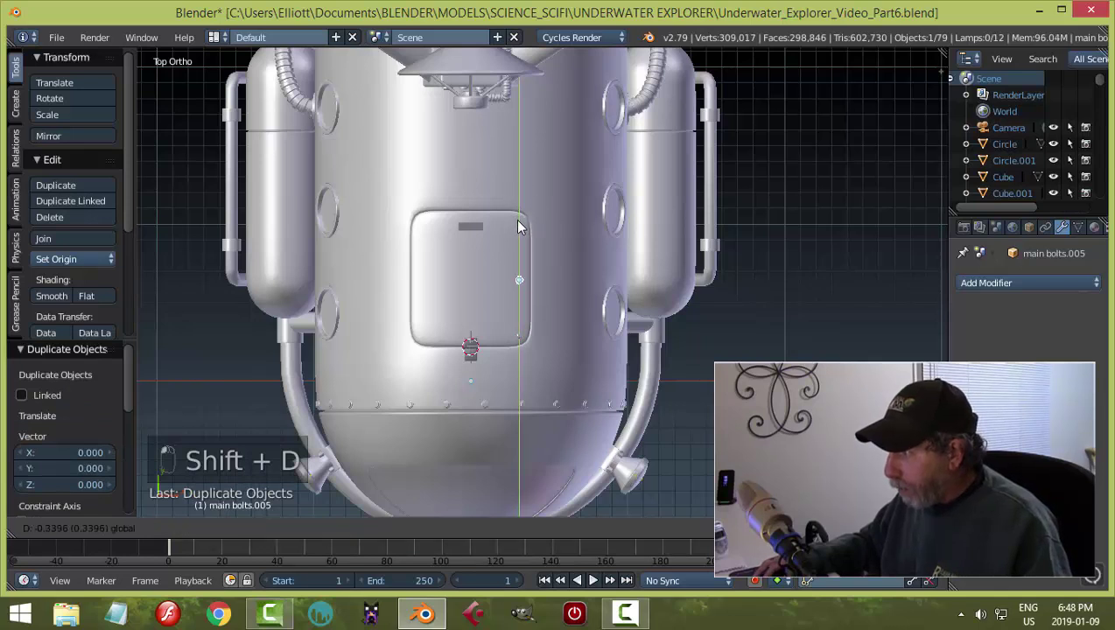
{"action": "left_click", "coordinate": [525, 226]}
{"action": "key", "text": "a"}
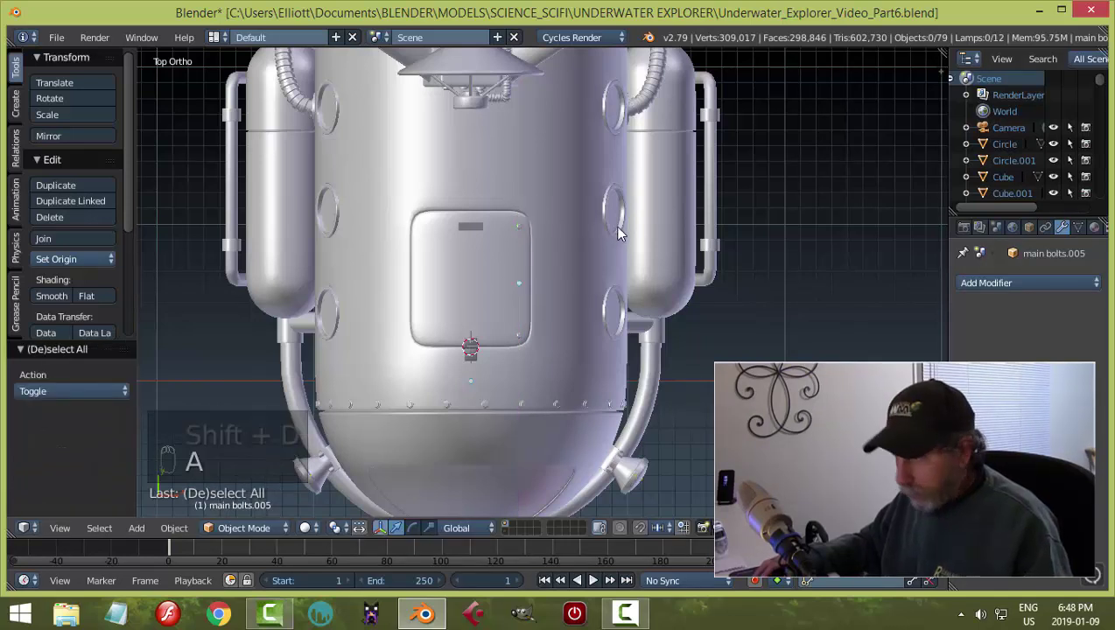
{"action": "scroll", "coordinate": [576, 307], "scroll_direction": "down", "scroll_amount": 2}
{"action": "mouse_move", "coordinate": [576, 306]}
{"action": "middle_mouse_down"}
{"action": "mouse_move", "coordinate": [509, 218]}
{"action": "mouse_move", "coordinate": [561, 240]}
{"action": "mouse_move", "coordinate": [549, 287]}
{"action": "mouse_move", "coordinate": [583, 295]}
{"action": "mouse_move", "coordinate": [467, 332]}
{"action": "middle_mouse_up"}
{"action": "scroll", "coordinate": [577, 285], "scroll_direction": "up", "scroll_amount": 6}
{"action": "scroll", "coordinate": [549, 287], "scroll_direction": "up", "scroll_amount": 2}
{"action": "right_click", "coordinate": [458, 349]}
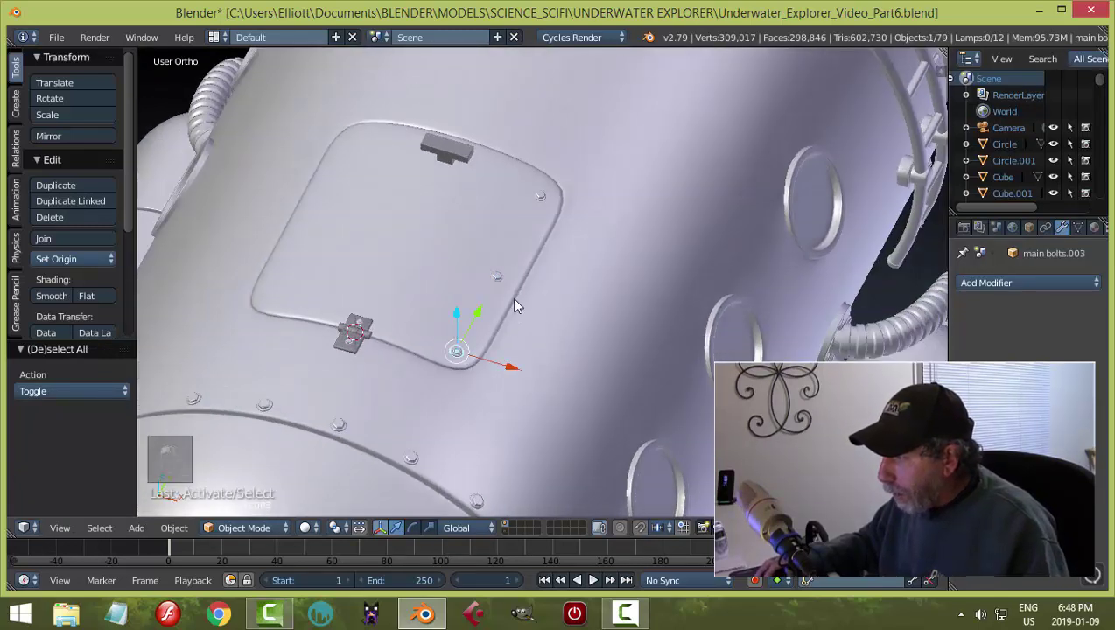
{"action": "right_click", "coordinate": [495, 279]}
{"action": "key", "text": "a"}
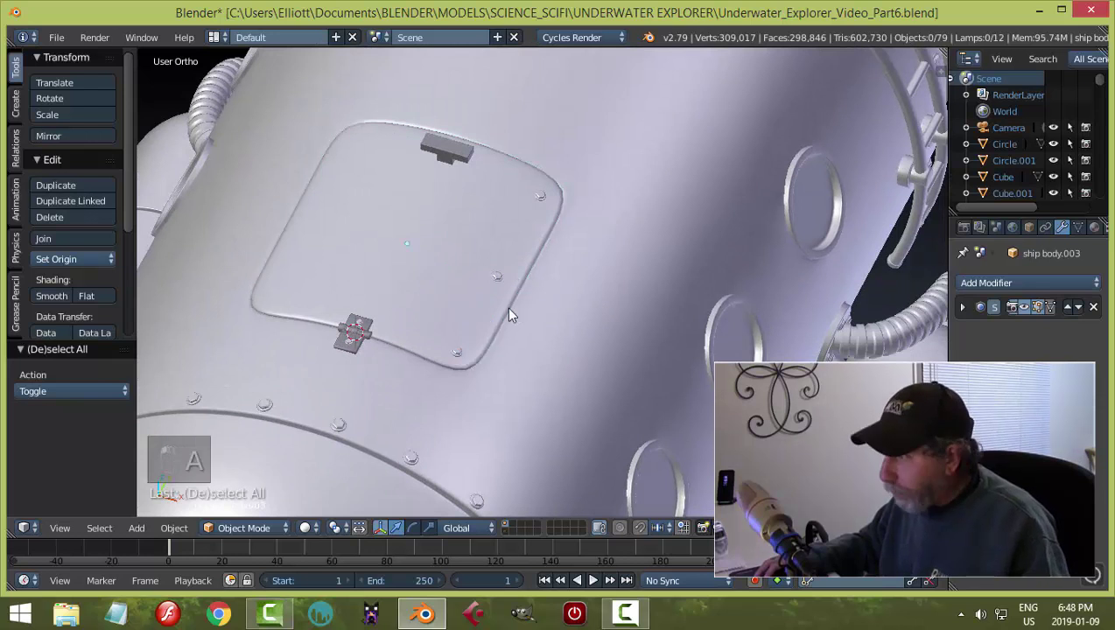
{"action": "right_click", "coordinate": [467, 349]}
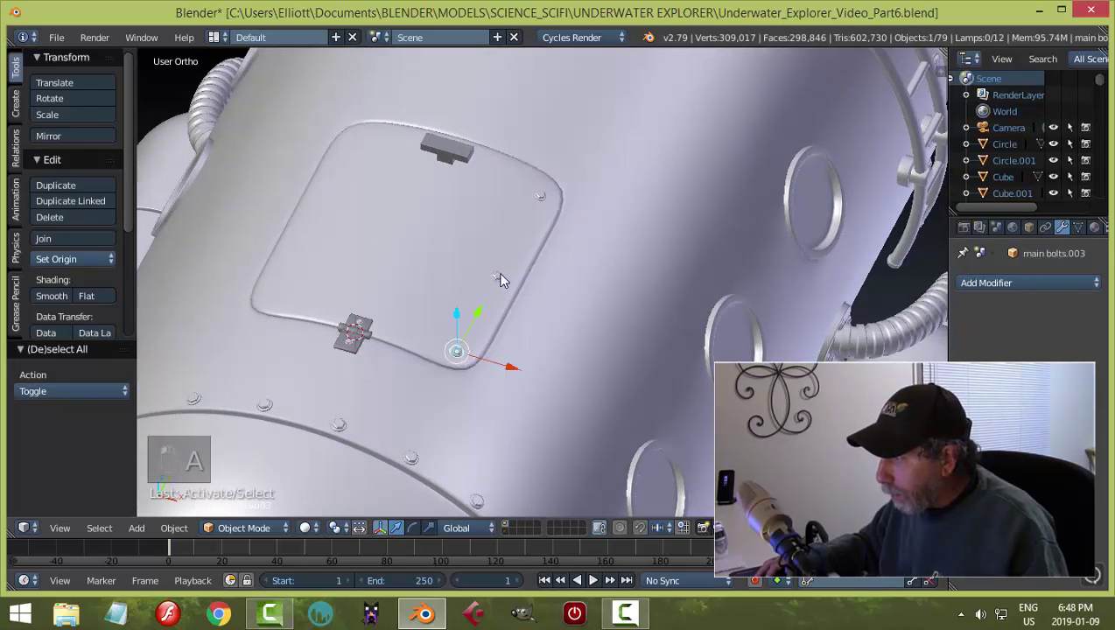
{"action": "right_click", "coordinate": [499, 279], "text": "shift"}
{"action": "left_click_drag", "start_coordinate": [497, 244], "coordinate": [528, 260], "text": "shift"}
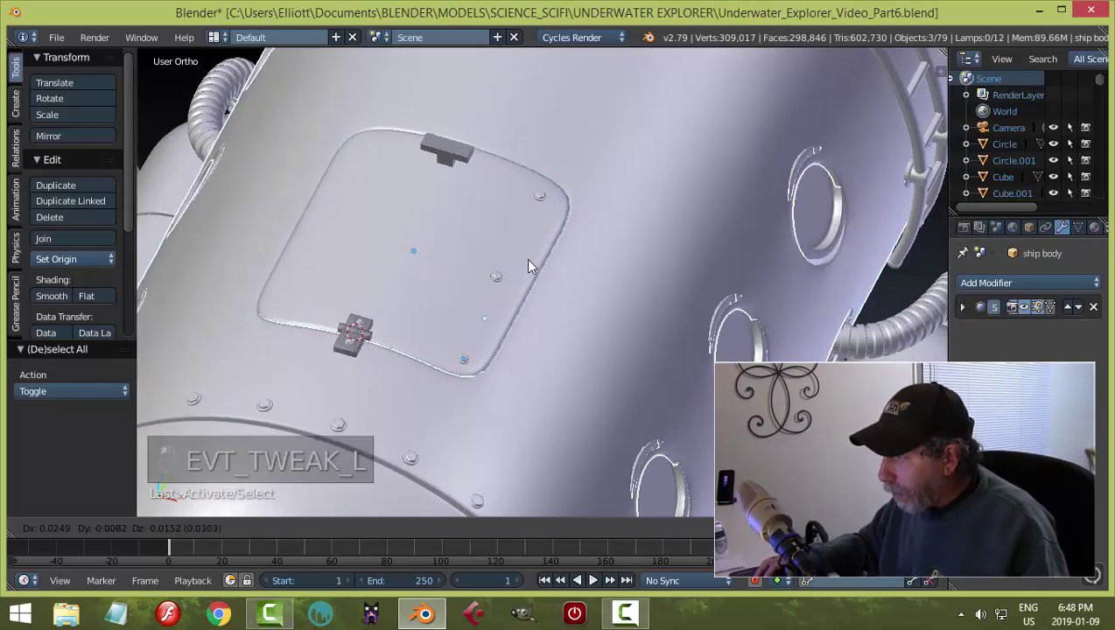
{"action": "right_click", "coordinate": [529, 261]}
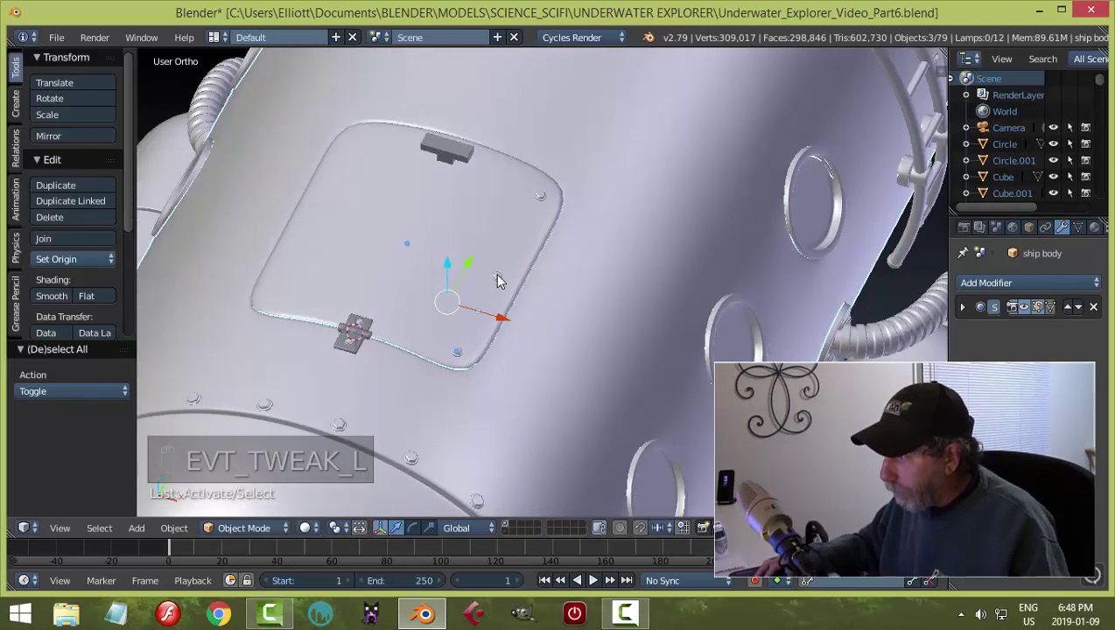
Step: Join the middle, rear and front bolts along the hatch's side into one object, with the front corner bolt active
{"action": "right_click", "coordinate": [496, 276]}
{"action": "scroll", "coordinate": [547, 213], "scroll_direction": "up", "scroll_amount": 2}
{"action": "scroll", "coordinate": [550, 219], "scroll_direction": "up", "scroll_amount": 2}
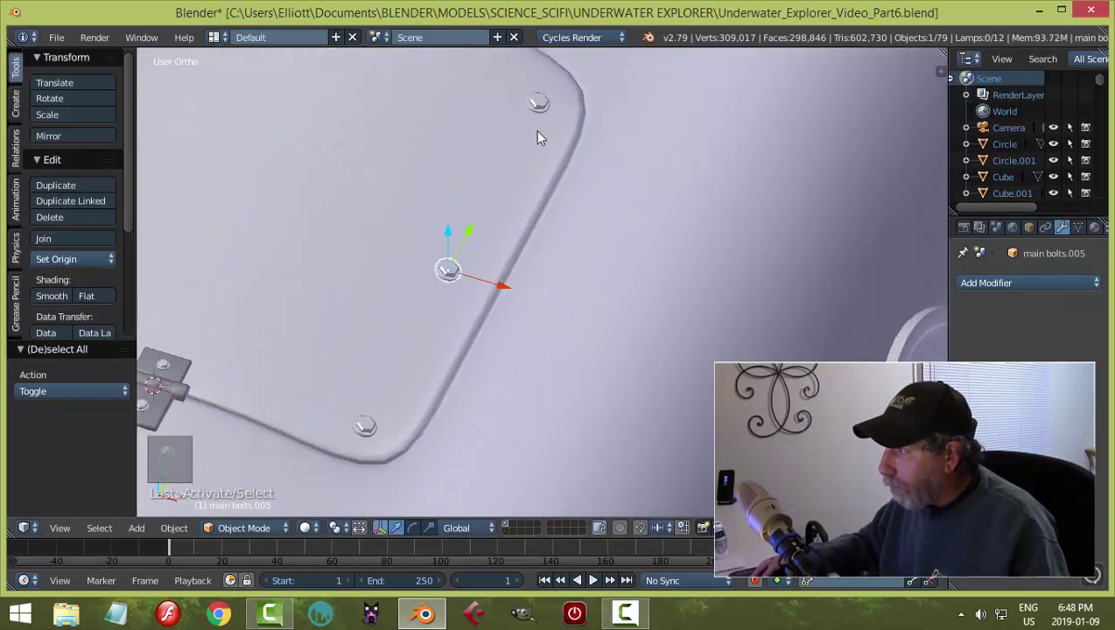
{"action": "right_click", "coordinate": [538, 103], "text": "shift"}
{"action": "right_click", "coordinate": [360, 428], "text": "shift"}
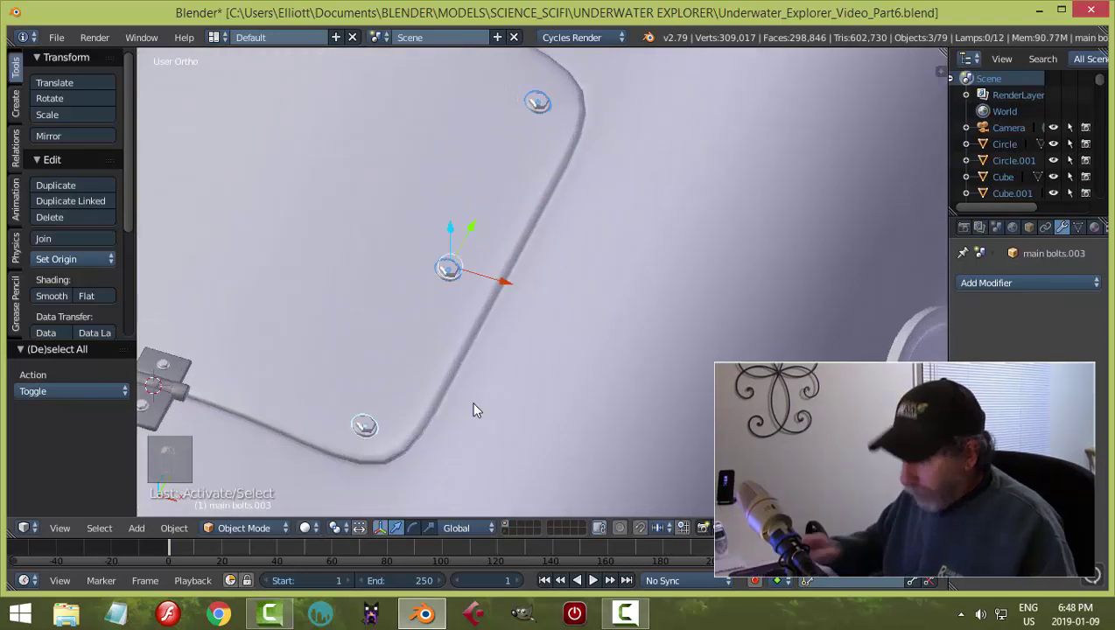
{"action": "key", "text": "ctrl+j"}
{"action": "scroll", "coordinate": [475, 411], "scroll_direction": "down", "scroll_amount": 4}
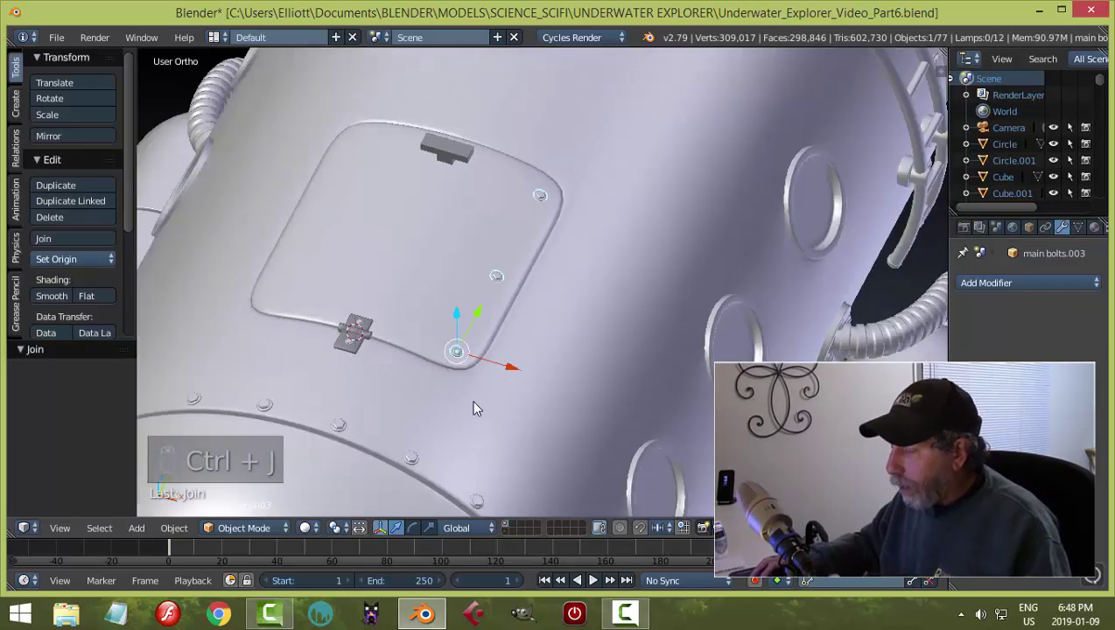
Step: Snap the 3D cursor to the origin of the hatch cover panel
{"action": "right_click", "coordinate": [423, 279]}
{"action": "key", "text": "shift+s"}
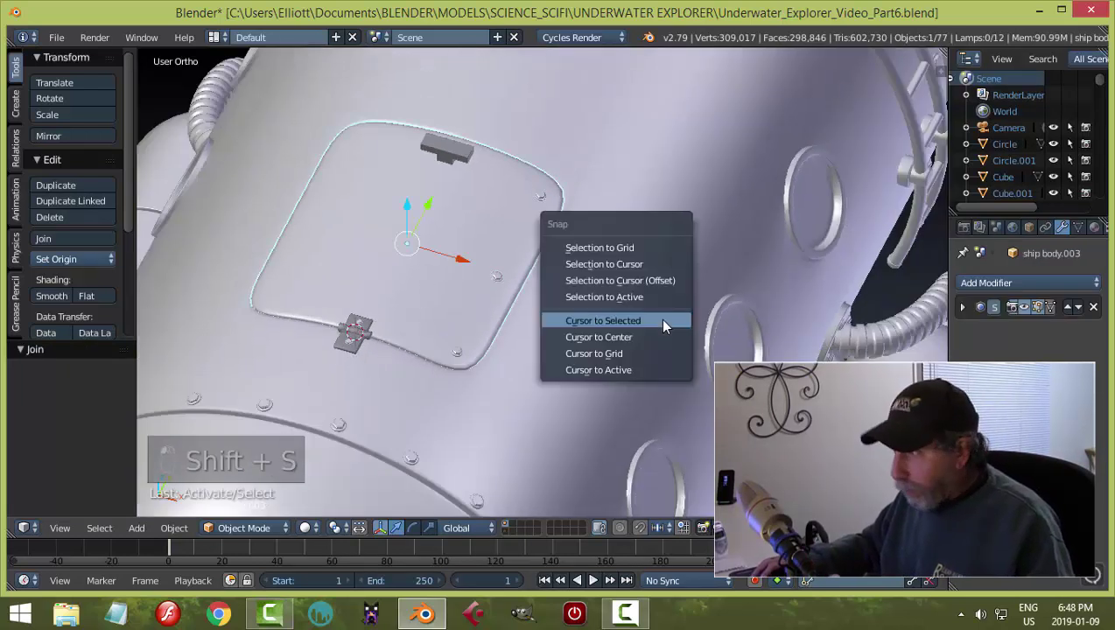
{"action": "left_click", "coordinate": [661, 322]}
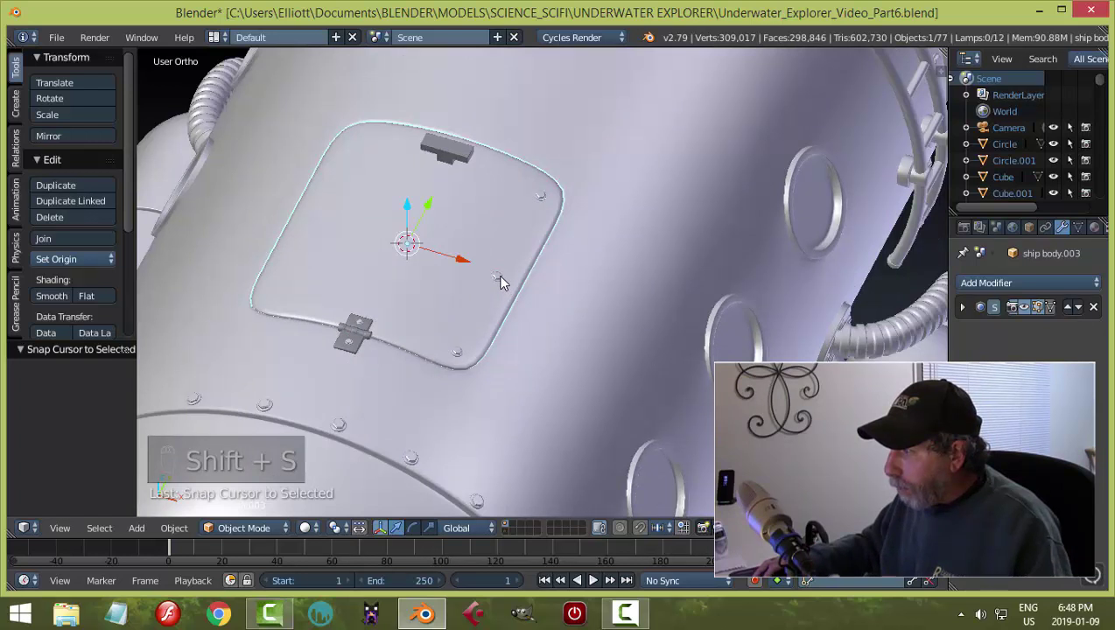
Step: Add a Mirror modifier to the joined bolts, using the hatch cover panel as the mirror object, and deselect everything
{"action": "right_click", "coordinate": [500, 278]}
{"action": "left_click", "coordinate": [962, 282]}
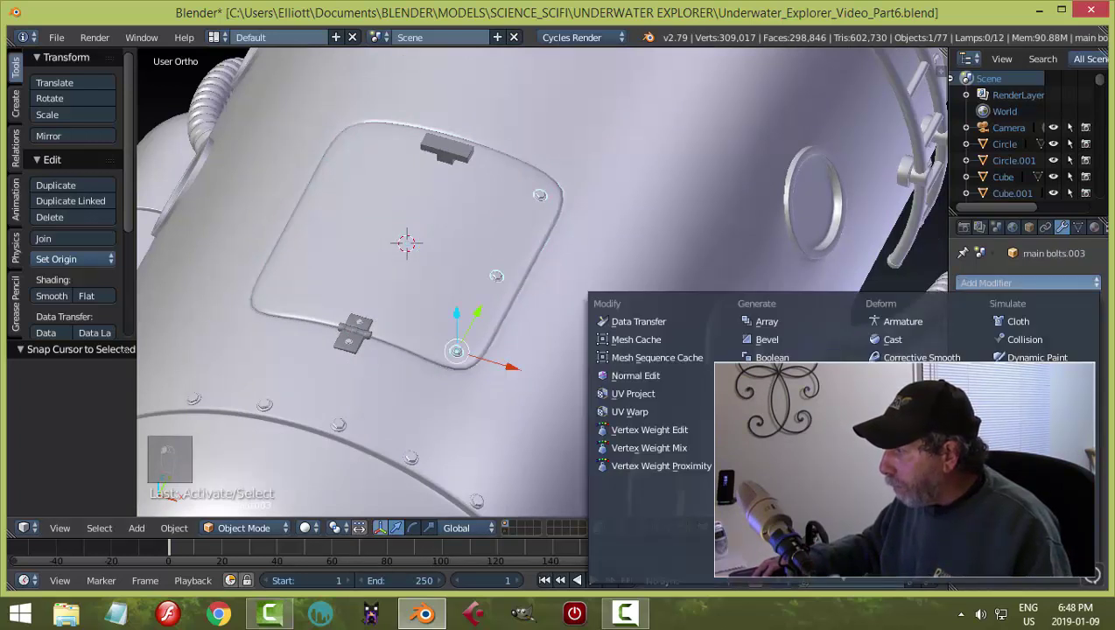
{"action": "left_click", "coordinate": [770, 447]}
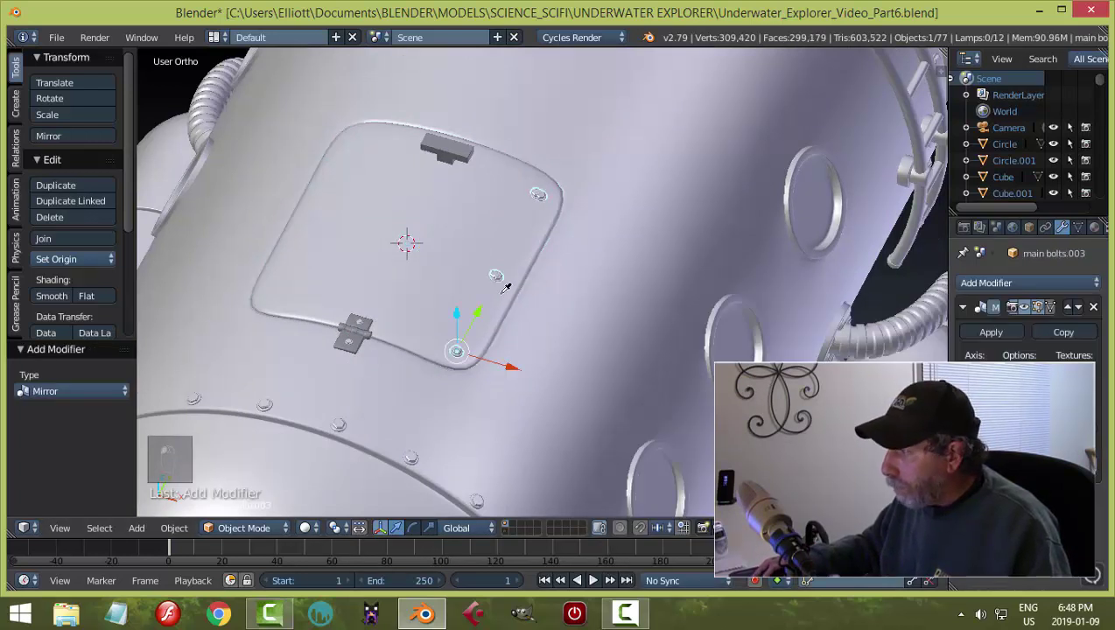
{"action": "left_click", "coordinate": [488, 241]}
{"action": "key", "text": "a"}
{"action": "scroll", "coordinate": [542, 289], "scroll_direction": "down", "scroll_amount": 6}
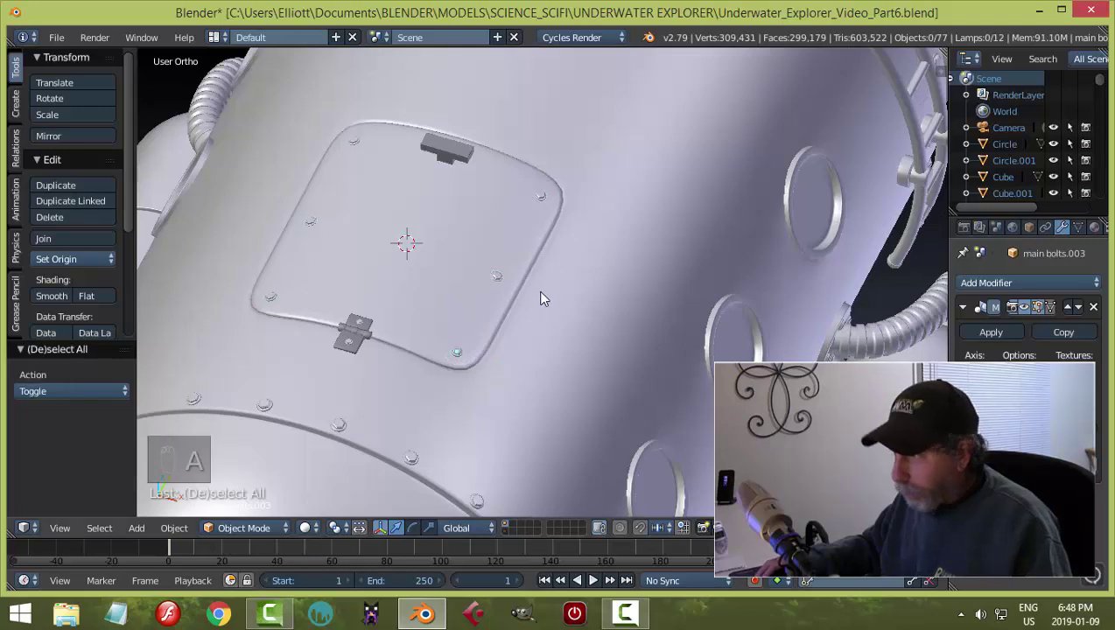
Step: Save the scene over the existing Underwater_Explorer_Video_Part6.blend file
{"action": "mouse_move", "coordinate": [510, 280]}
{"action": "middle_mouse_down"}
{"action": "mouse_move", "coordinate": [548, 268]}
{"action": "mouse_move", "coordinate": [612, 344]}
{"action": "mouse_move", "coordinate": [758, 270]}
{"action": "mouse_move", "coordinate": [805, 262]}
{"action": "mouse_move", "coordinate": [814, 234]}
{"action": "middle_mouse_up"}
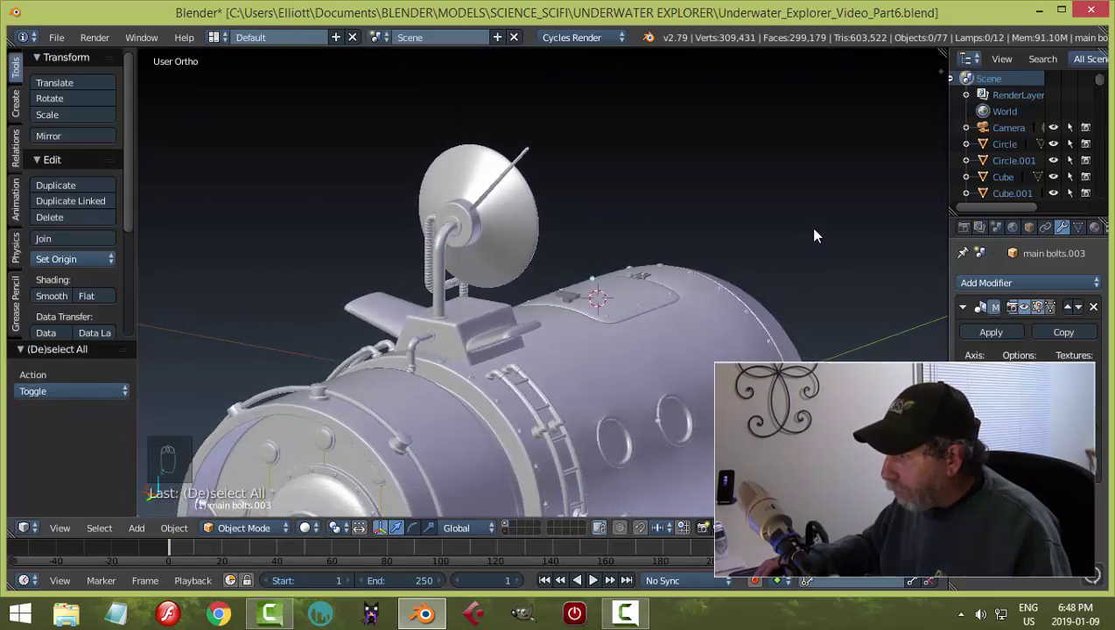
{"action": "scroll", "coordinate": [770, 280], "scroll_direction": "up", "scroll_amount": 6}
{"action": "mouse_move", "coordinate": [729, 304]}
{"action": "middle_mouse_down"}
{"action": "mouse_move", "coordinate": [652, 354]}
{"action": "mouse_move", "coordinate": [661, 358]}
{"action": "middle_mouse_up"}
{"action": "key", "text": "ctrl+s"}
{"action": "left_click", "coordinate": [700, 326]}
Step: Assign the existing BLACK material to the hinge plate on the hull side of the hatch seam
{"action": "mouse_move", "coordinate": [700, 325]}
{"action": "middle_mouse_down"}
{"action": "mouse_move", "coordinate": [662, 369]}
{"action": "mouse_move", "coordinate": [590, 361]}
{"action": "mouse_move", "coordinate": [614, 338]}
{"action": "mouse_move", "coordinate": [571, 348]}
{"action": "middle_mouse_up"}
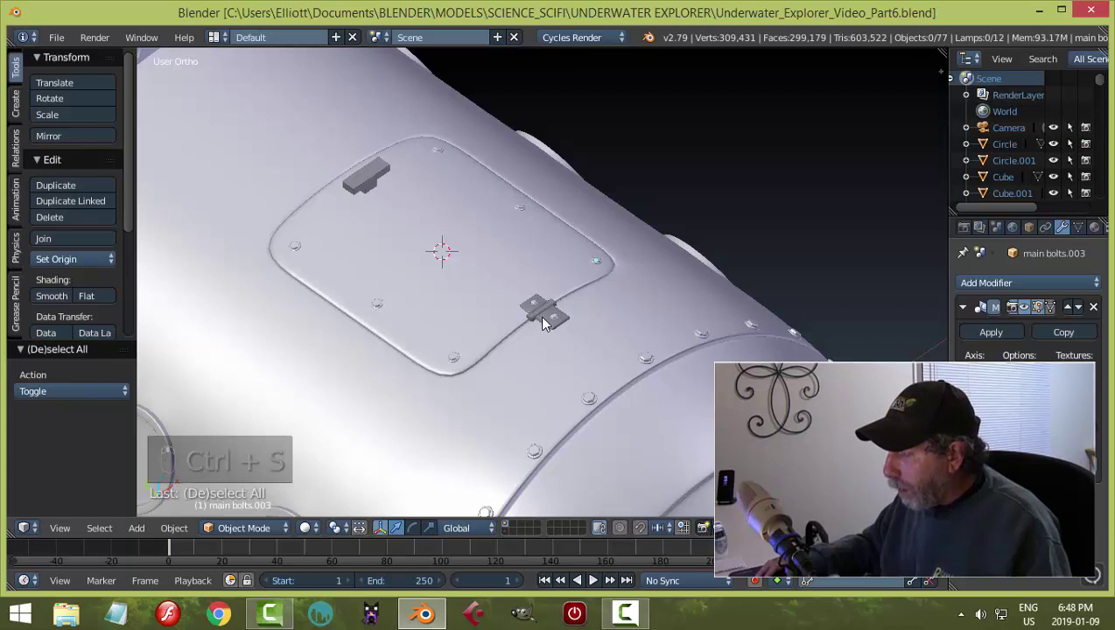
{"action": "scroll", "coordinate": [542, 320], "scroll_direction": "up", "scroll_amount": 4}
{"action": "right_click", "coordinate": [568, 356]}
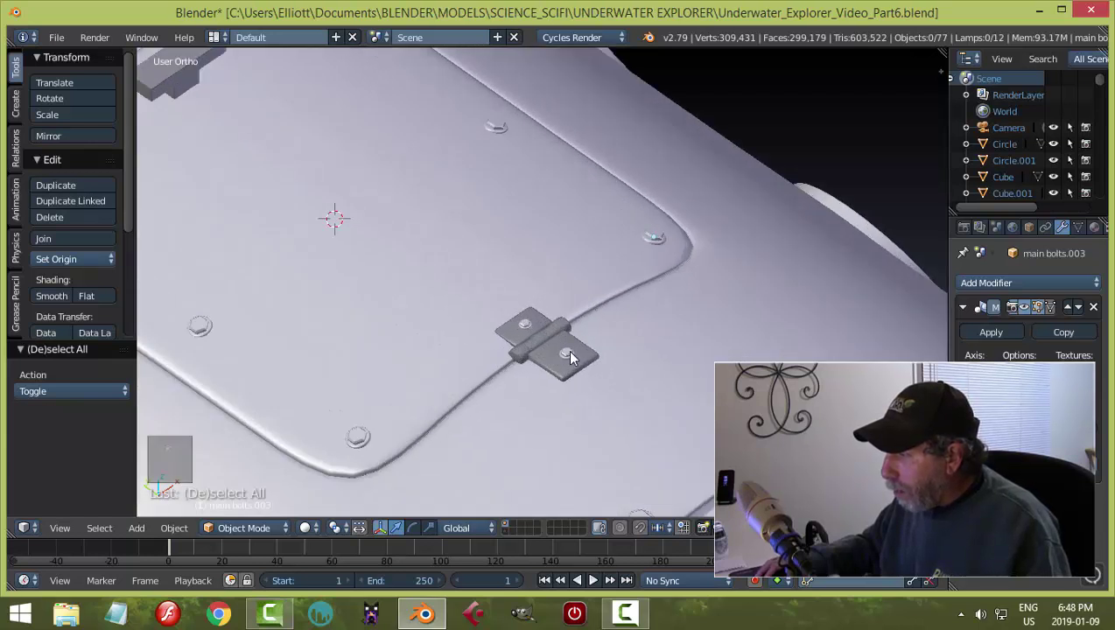
{"action": "right_click", "coordinate": [549, 363]}
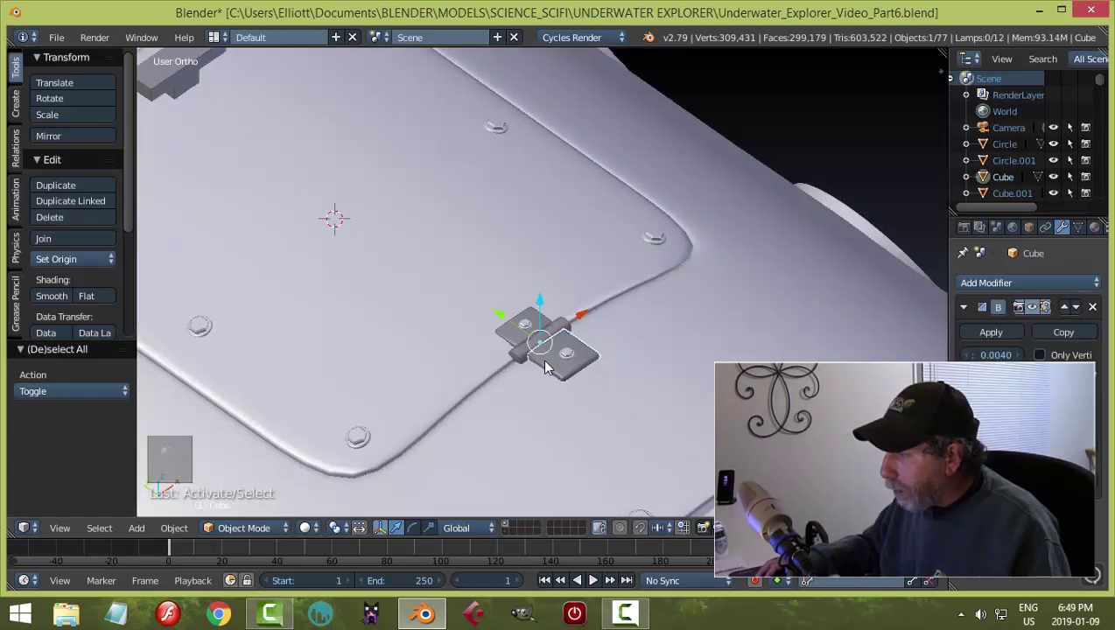
{"action": "left_click", "coordinate": [1094, 227]}
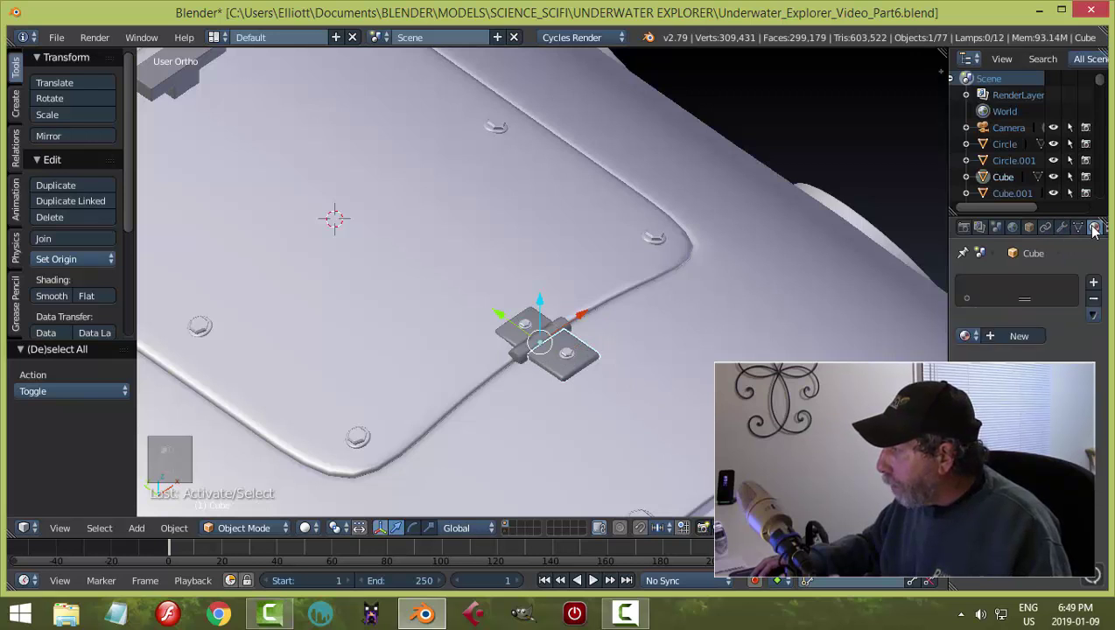
{"action": "left_click", "coordinate": [966, 336]}
{"action": "left_click", "coordinate": [866, 356]}
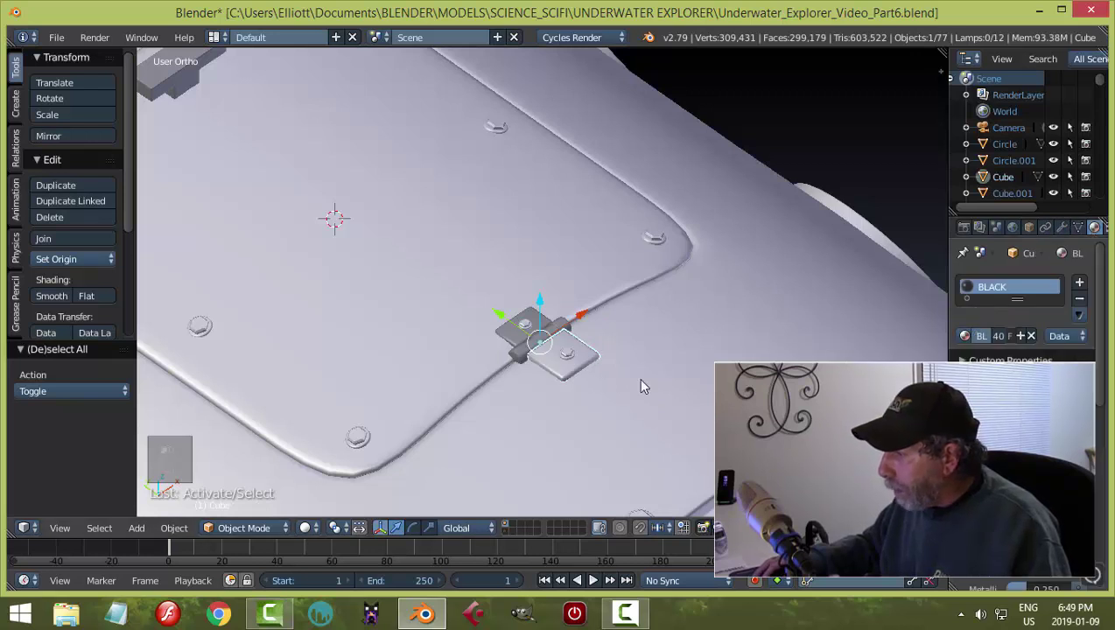
Step: Assign the existing BLACK material to the hinge's cylindrical barrel
{"action": "scroll", "coordinate": [573, 379], "scroll_direction": "up", "scroll_amount": 2}
{"action": "right_click", "coordinate": [567, 344]}
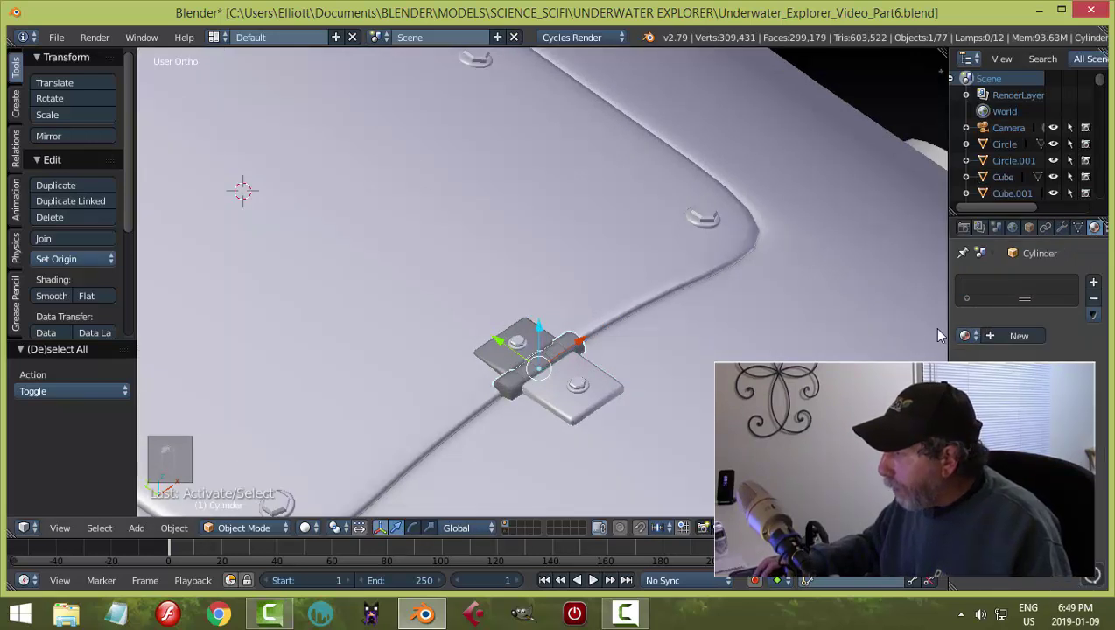
{"action": "left_click", "coordinate": [968, 335]}
{"action": "left_click", "coordinate": [855, 356]}
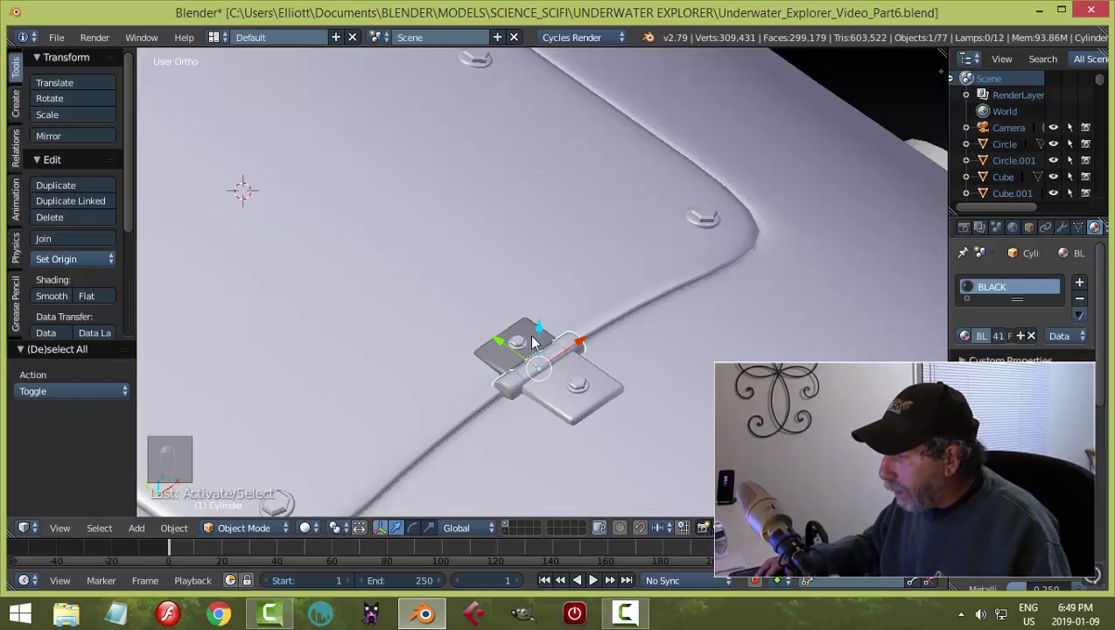
Step: Assign the existing BLACK material to the hinge plate on the hatch cover, and deselect everything
{"action": "right_click", "coordinate": [920, 317]}
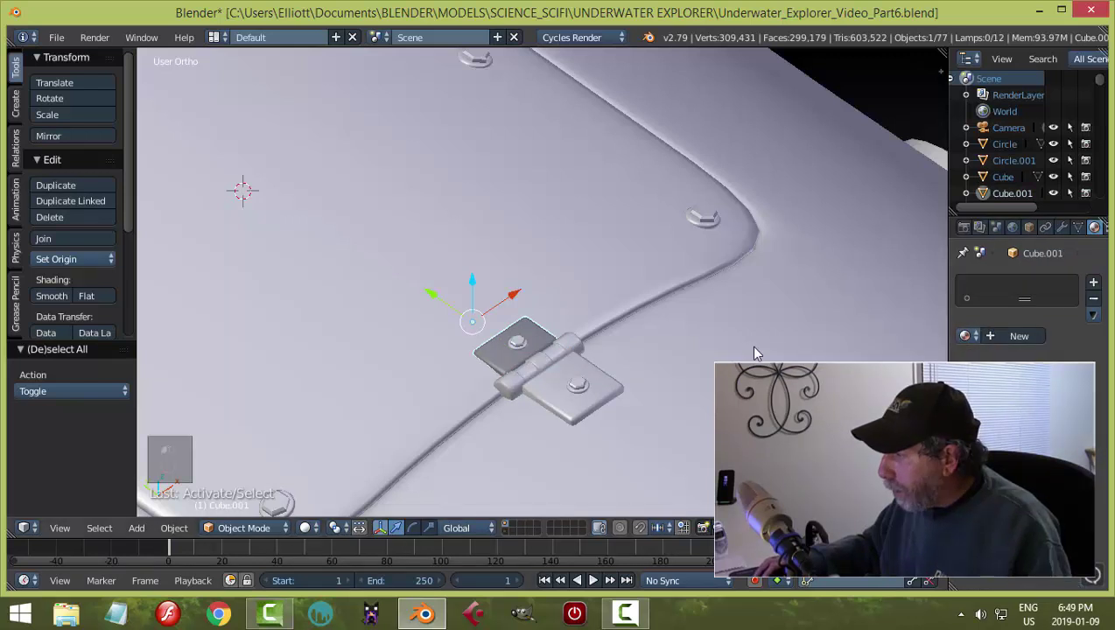
{"action": "left_click", "coordinate": [966, 336]}
{"action": "left_click", "coordinate": [910, 359]}
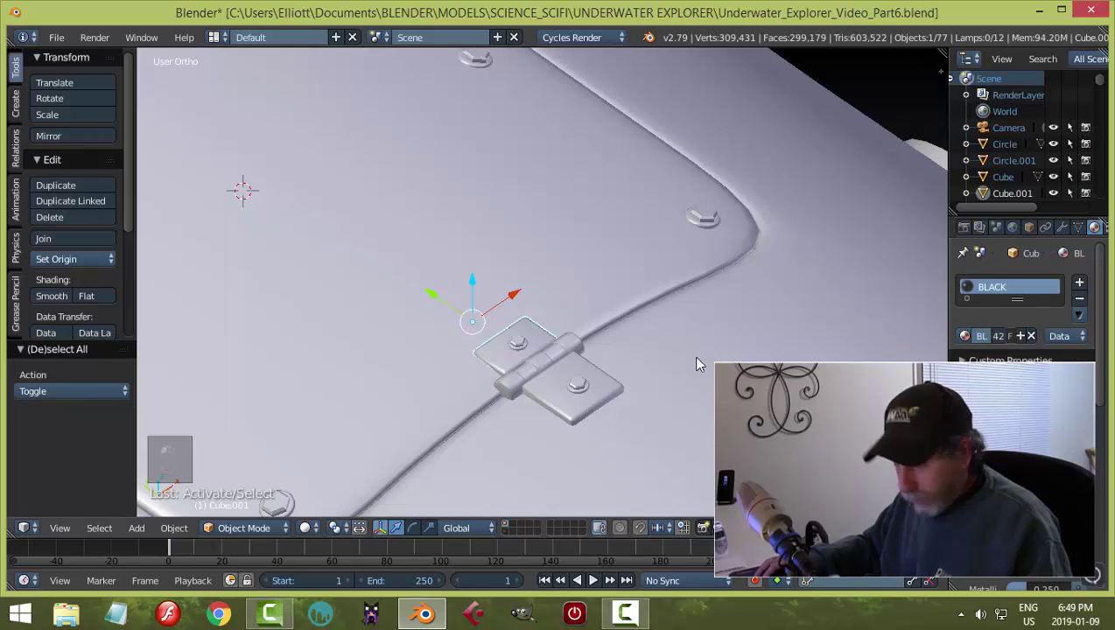
{"action": "key", "text": "a"}
Step: Switch the viewport shading to Material and clear the selection of the hatch cover panel
{"action": "scroll", "coordinate": [671, 348], "scroll_direction": "down", "scroll_amount": 1}
{"action": "right_click", "coordinate": [656, 270]}
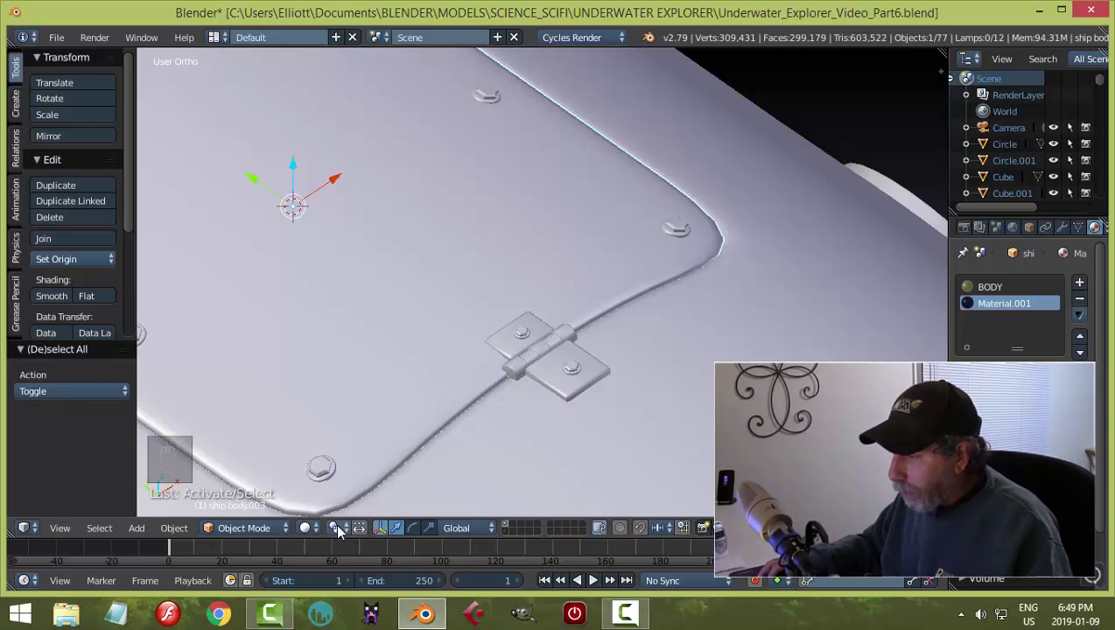
{"action": "left_click", "coordinate": [308, 527]}
{"action": "left_click", "coordinate": [349, 436]}
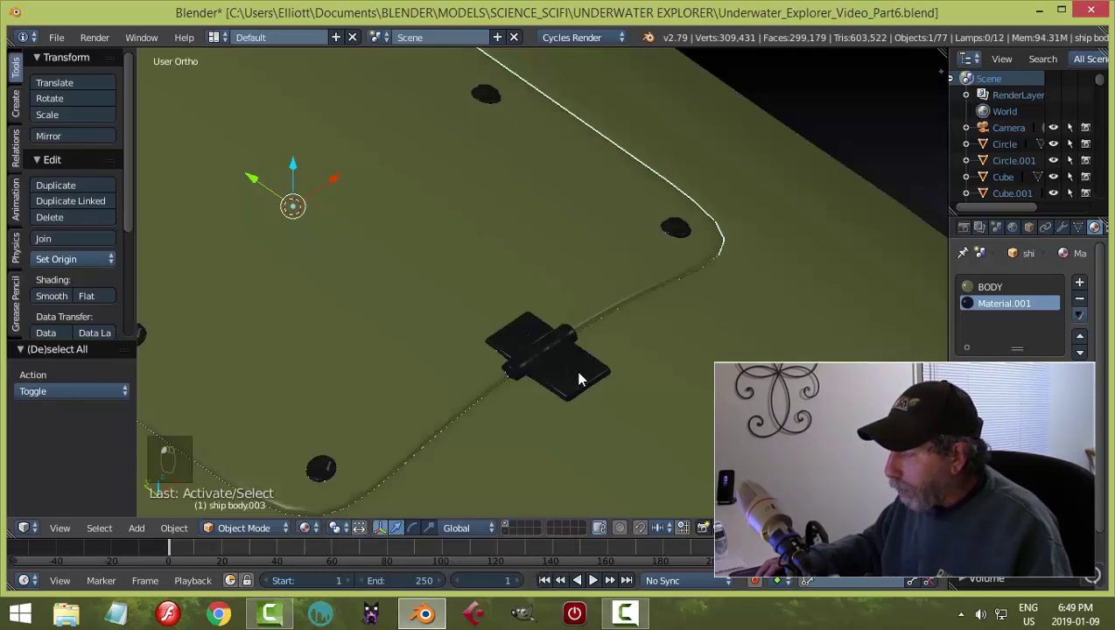
{"action": "key", "text": "a"}
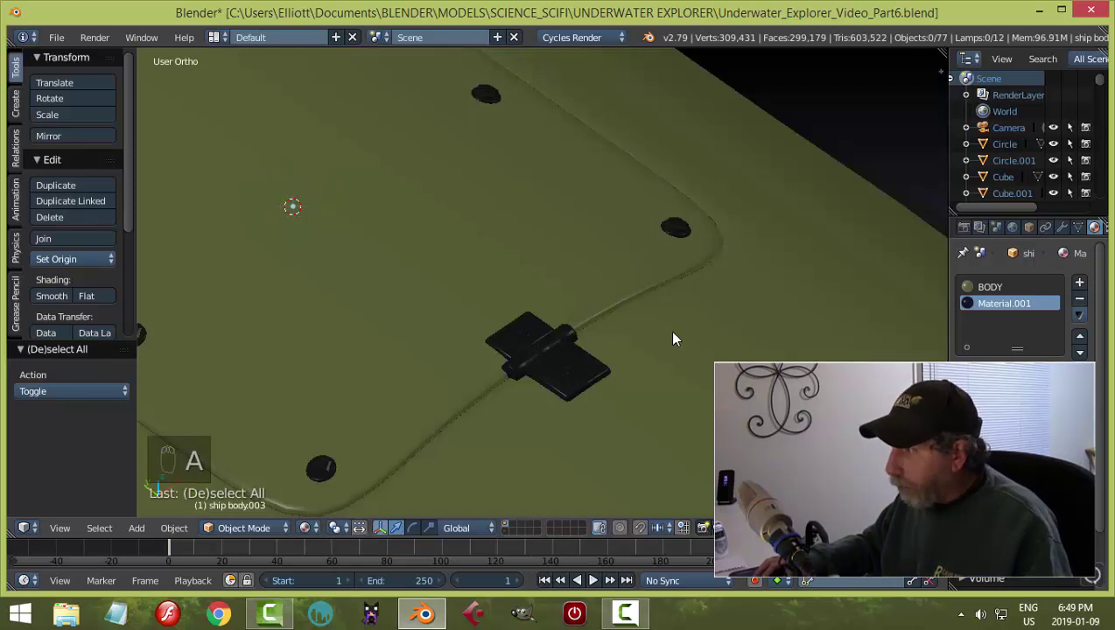
Step: Assign the existing METAL material to the T-shaped fitting at the hatch's rear edge, and deselect it
{"action": "scroll", "coordinate": [672, 333], "scroll_direction": "down", "scroll_amount": 1}
{"action": "middle_click_drag", "start_coordinate": [557, 300], "coordinate": [742, 386], "text": "shift"}
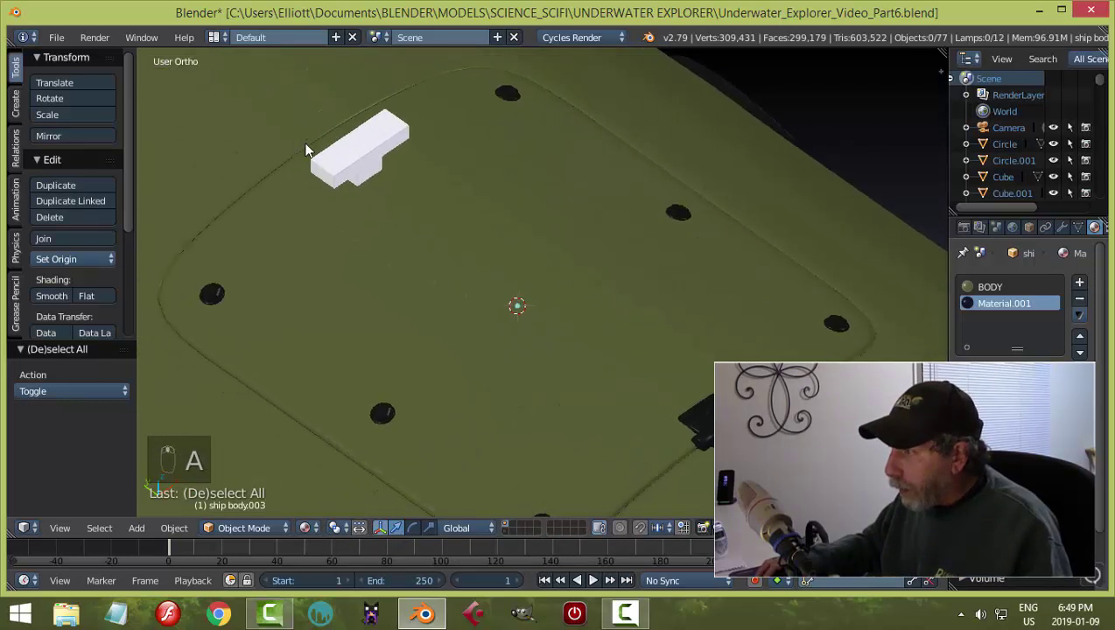
{"action": "right_click", "coordinate": [358, 151]}
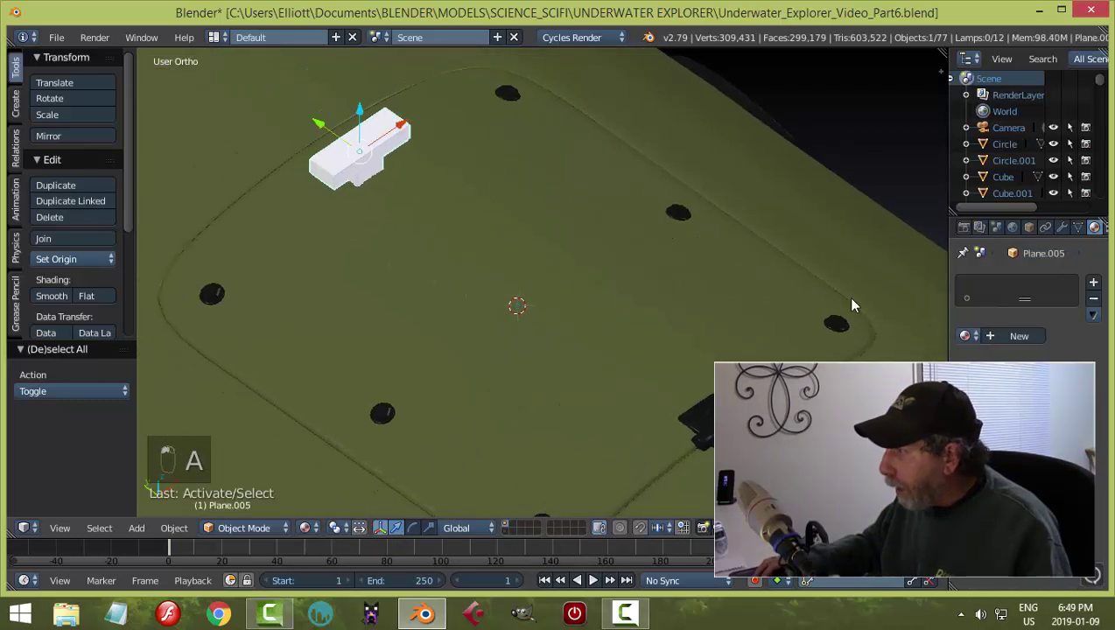
{"action": "left_click", "coordinate": [964, 336]}
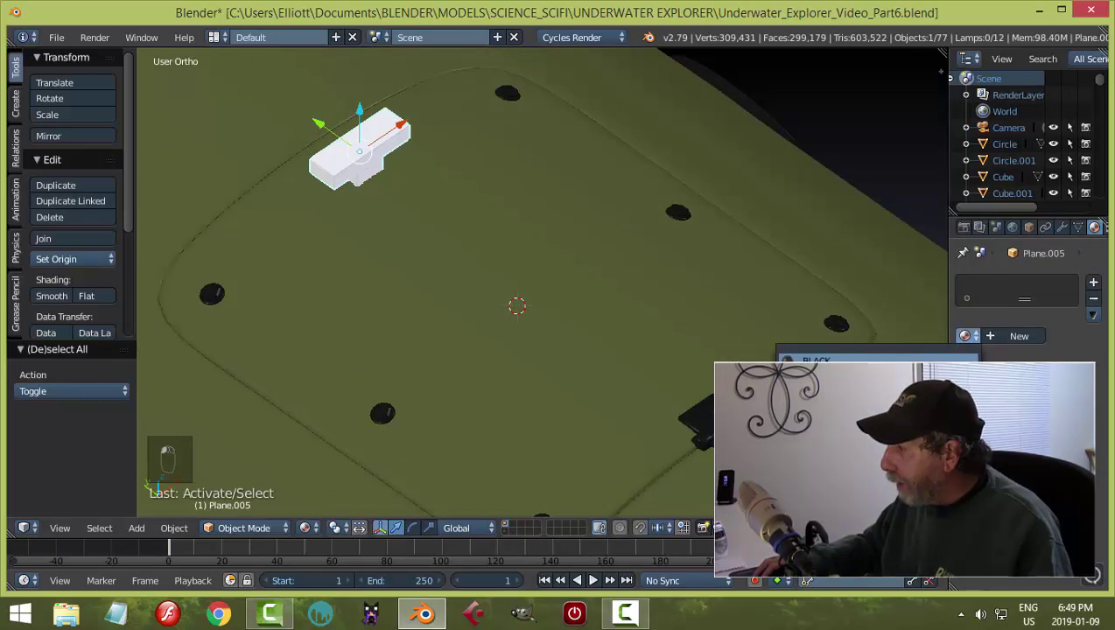
{"action": "left_click", "coordinate": [816, 429]}
{"action": "key", "text": "a"}
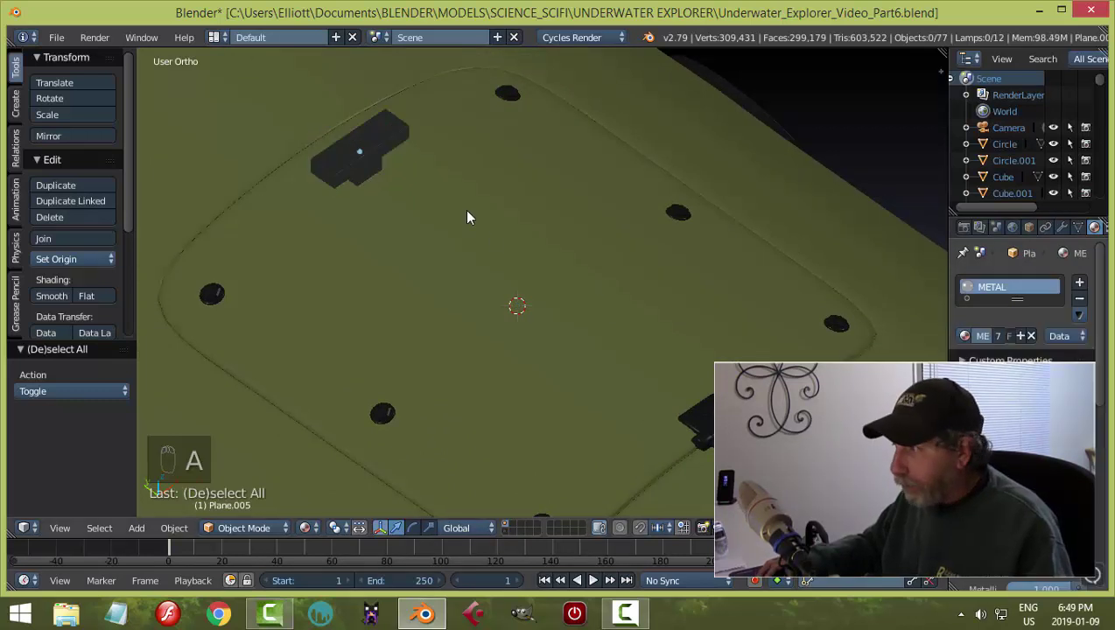
Step: Nudge the T-shaped fitting very slightly along the Z axis, and deselect it
{"action": "middle_click_drag", "start_coordinate": [468, 216], "coordinate": [420, 174]}
{"action": "right_click", "coordinate": [420, 173]}
{"action": "left_click_drag", "start_coordinate": [420, 124], "coordinate": [420, 125]}
{"action": "key", "text": "a"}
{"action": "middle_click_drag", "start_coordinate": [518, 195], "coordinate": [538, 254]}
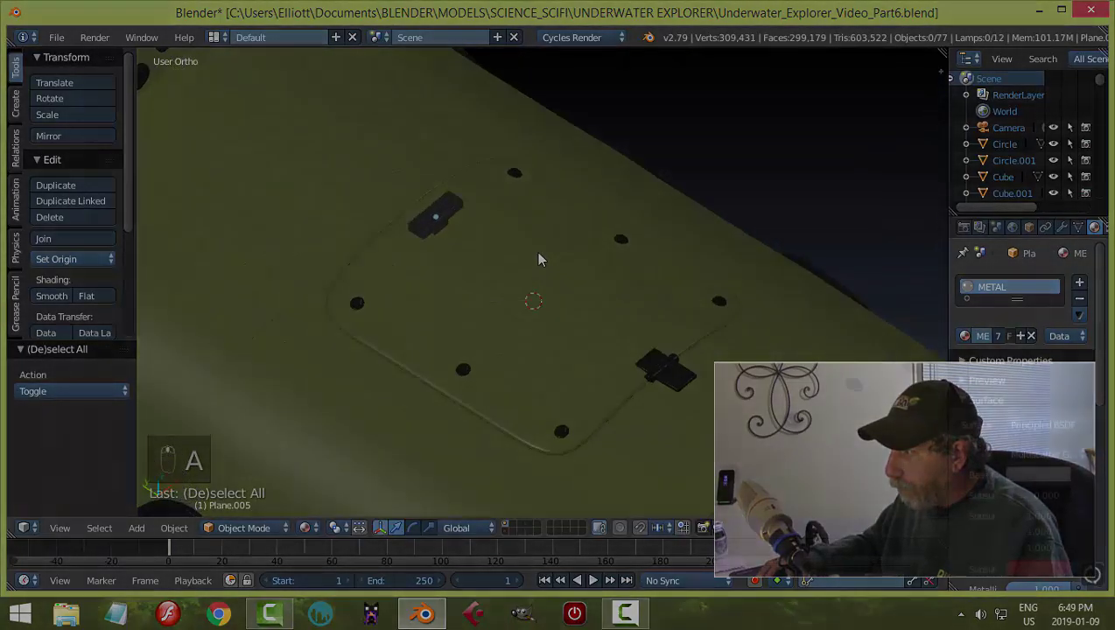